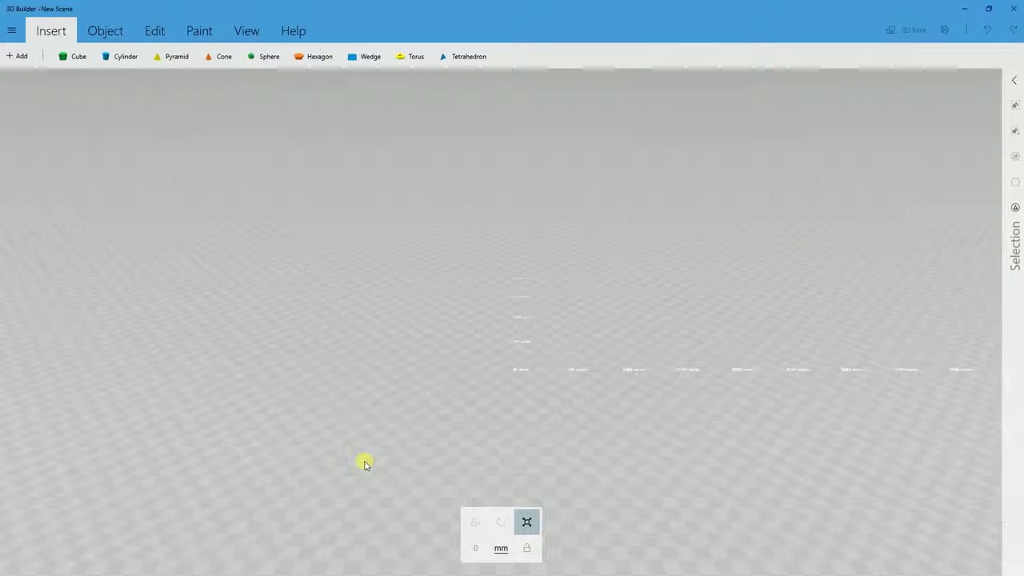
Orbit and zoom around the empty build grid to inspect the scene.
left_click_drag(645, 318, 457, 311)
left_click_drag(538, 215, 434, 332)
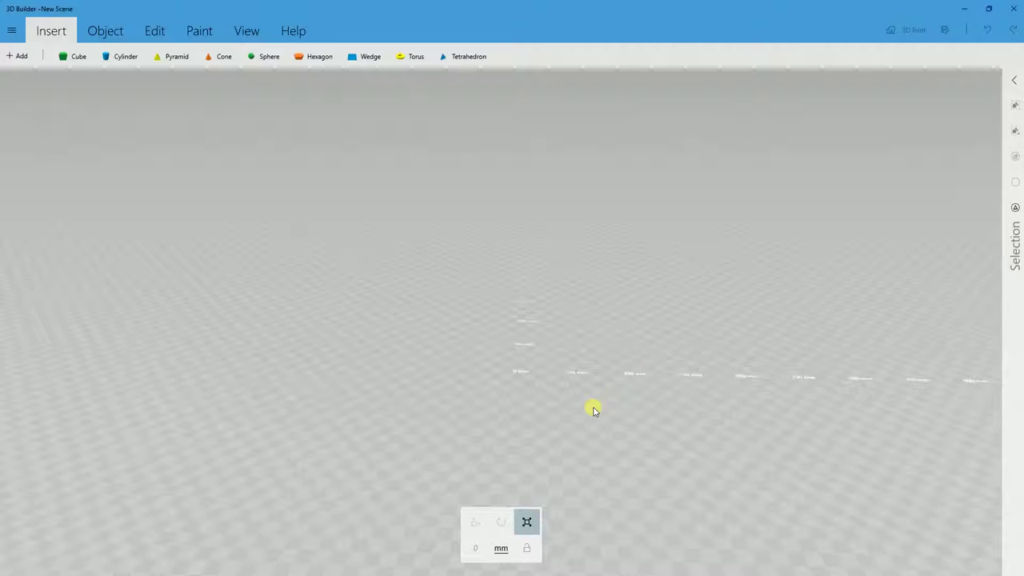
left_click_drag(616, 424, 629, 441)
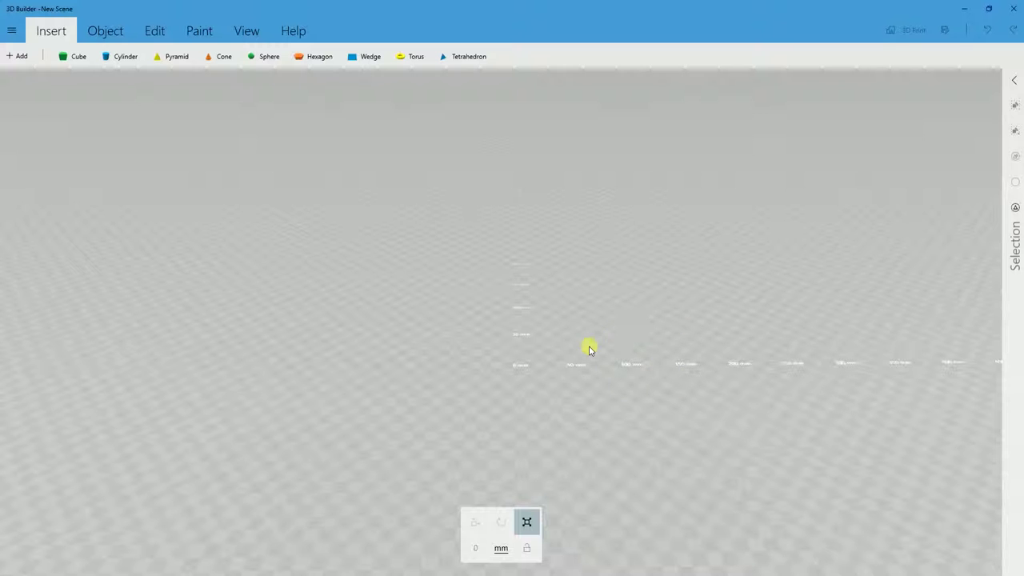
mouse_move(609, 370)
left_mouse_down()
mouse_move(563, 371)
mouse_move(613, 369)
mouse_move(598, 366)
mouse_move(583, 331)
mouse_move(617, 296)
mouse_move(584, 373)
mouse_move(472, 368)
mouse_move(688, 365)
mouse_move(602, 366)
left_mouse_up()
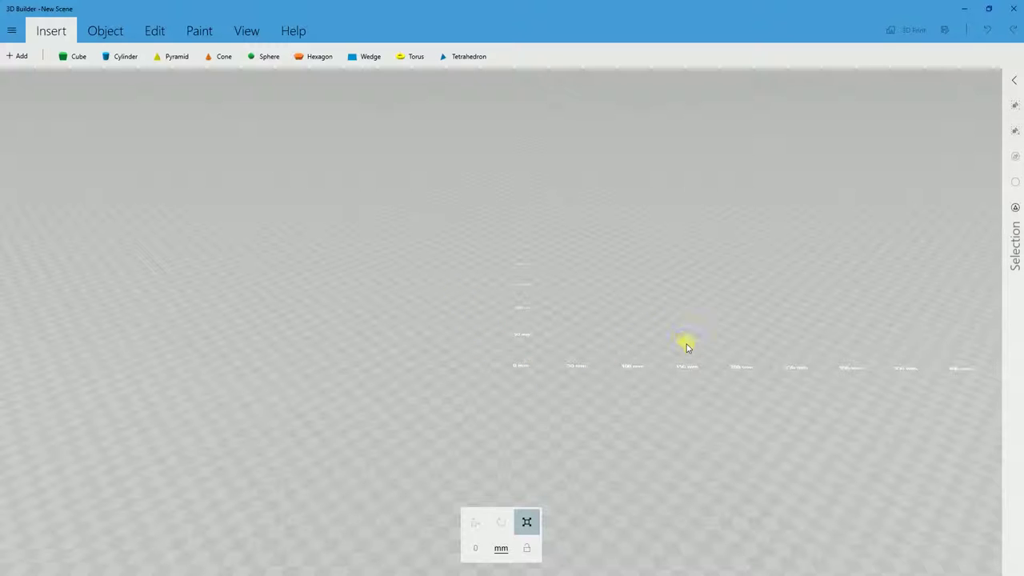
left_click_drag(686, 344, 664, 412)
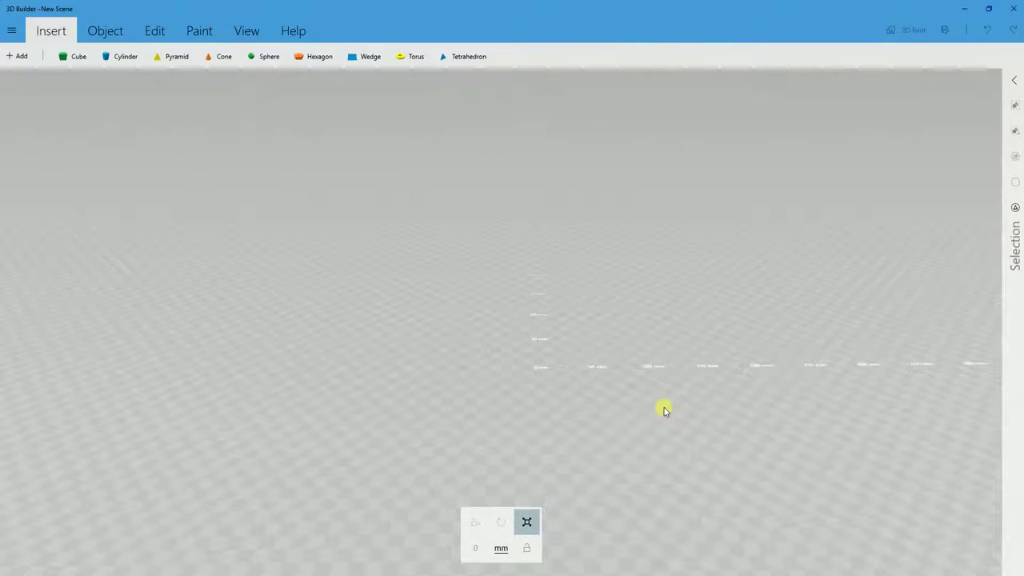
scroll(544, 372, "up", 2)
left_click_drag(544, 373, 588, 407)
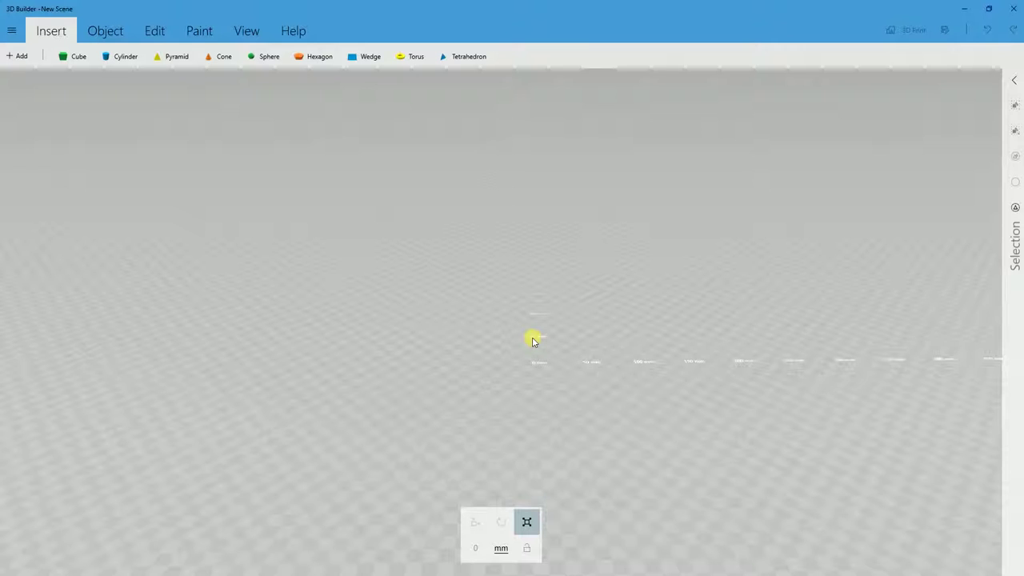
Open the Add panel and choose Load object to browse for a model file.
left_click(9, 56)
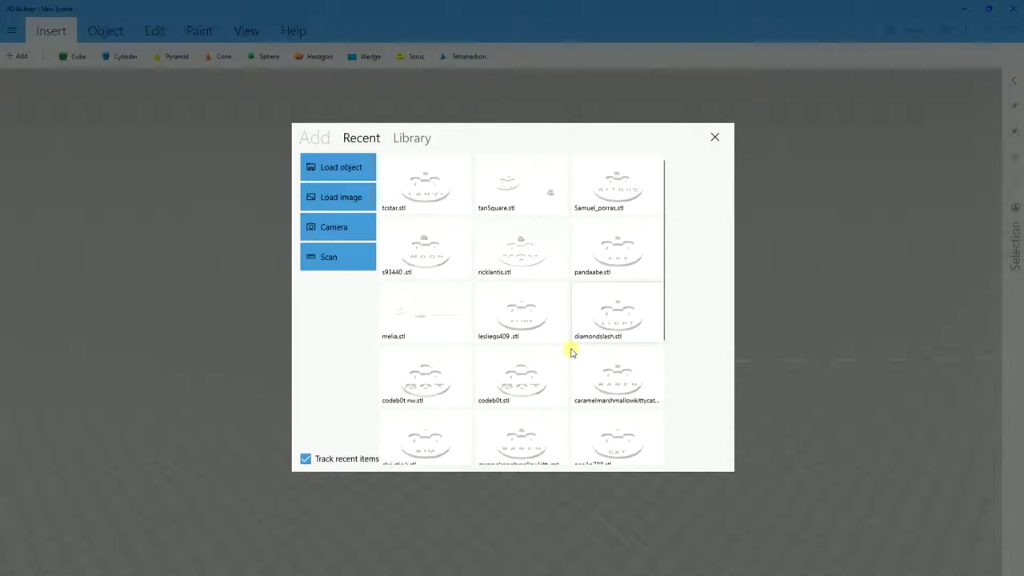
scroll(571, 352, "down", 3)
scroll(562, 361, "up", 3)
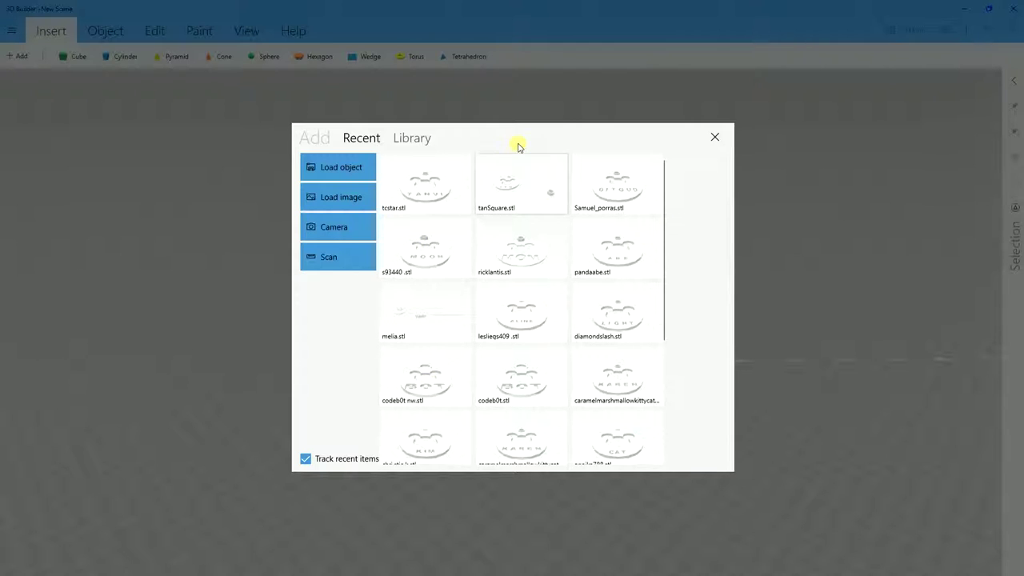
left_click(339, 166)
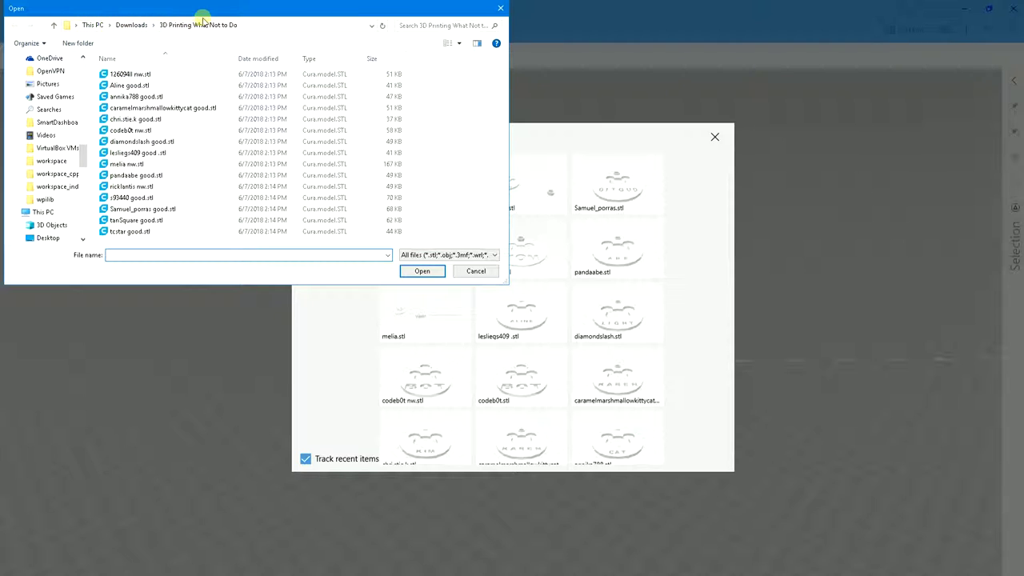
Open 126094ll nw.stl, the DAC Mickey keychain, for import in millimetres.
left_click(138, 76)
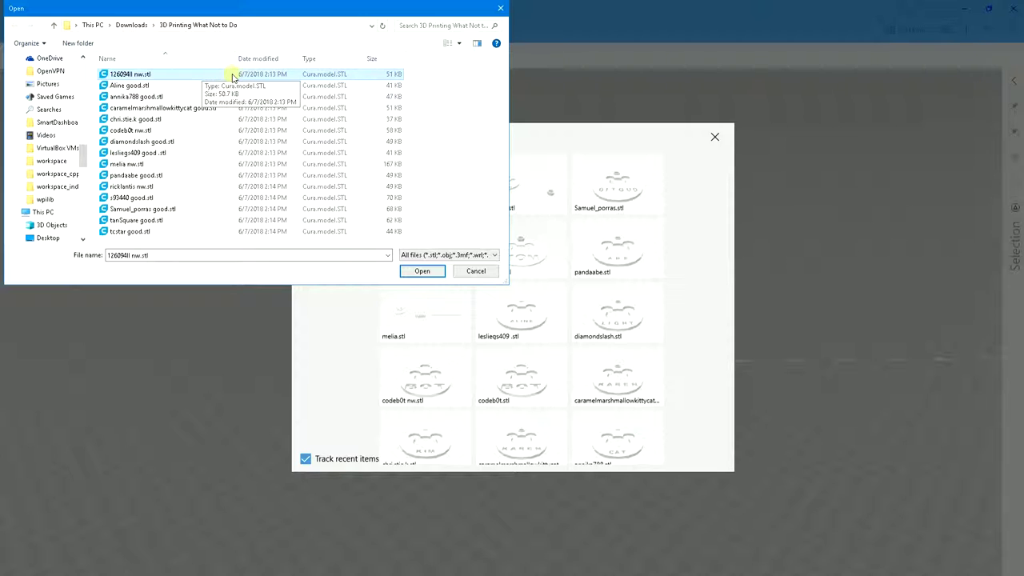
left_click(424, 272)
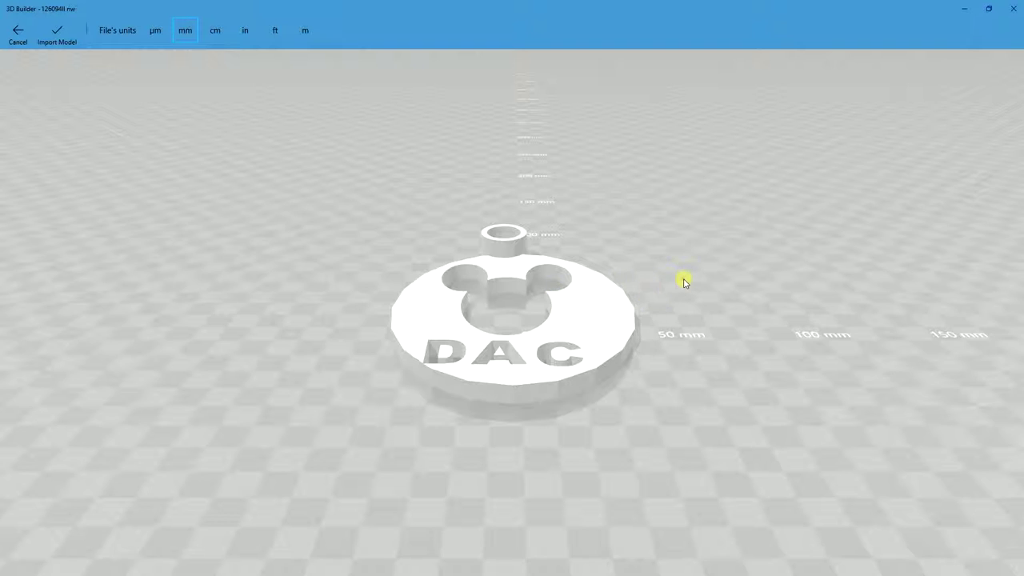
Orbit around the Mickey pendant to inspect it from top-down and low angles.
left_click_drag(684, 280, 676, 335)
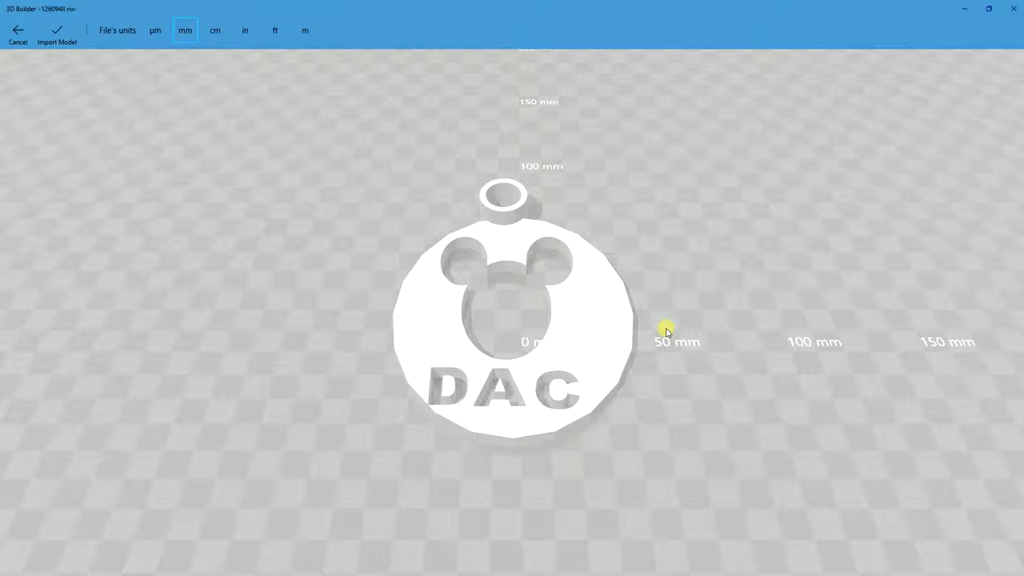
left_click_drag(594, 265, 642, 365)
left_click_drag(659, 201, 691, 163)
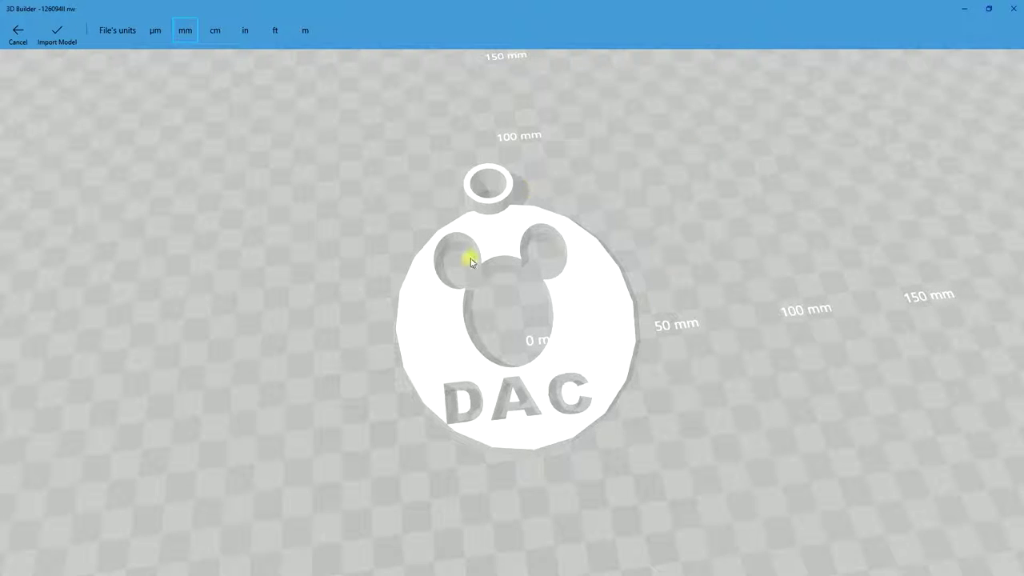
left_click_drag(673, 315, 456, 217)
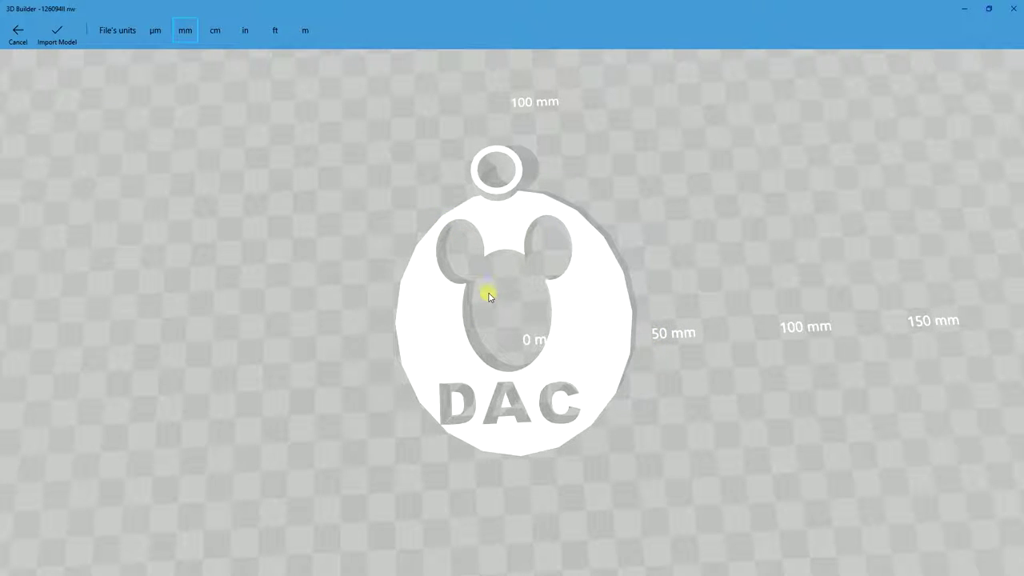
left_click_drag(683, 400, 520, 325)
Zoom in on the edge and DAC lettering, then import the model in mm.
scroll(542, 357, "up", 8)
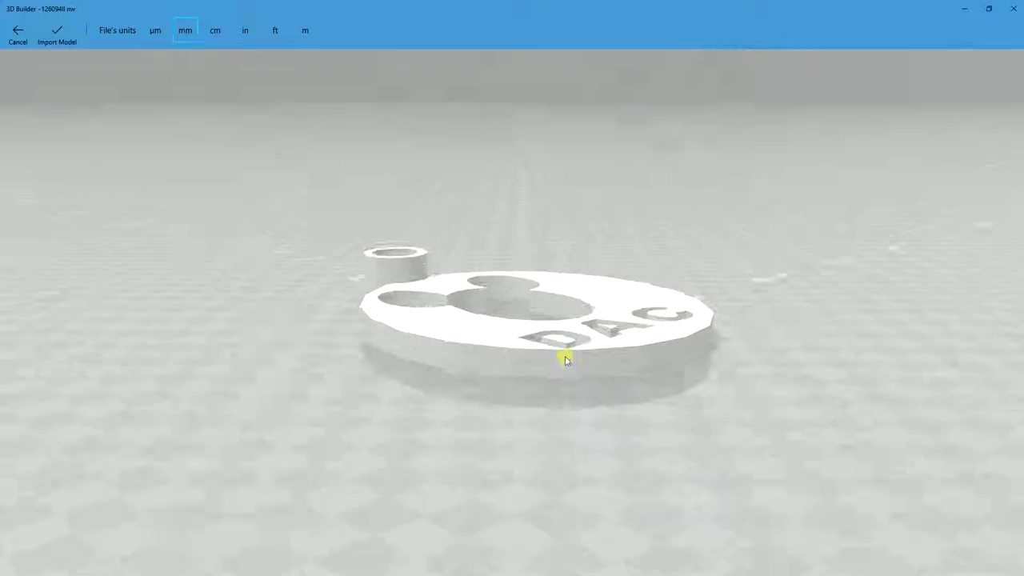
scroll(455, 320, "up", 6)
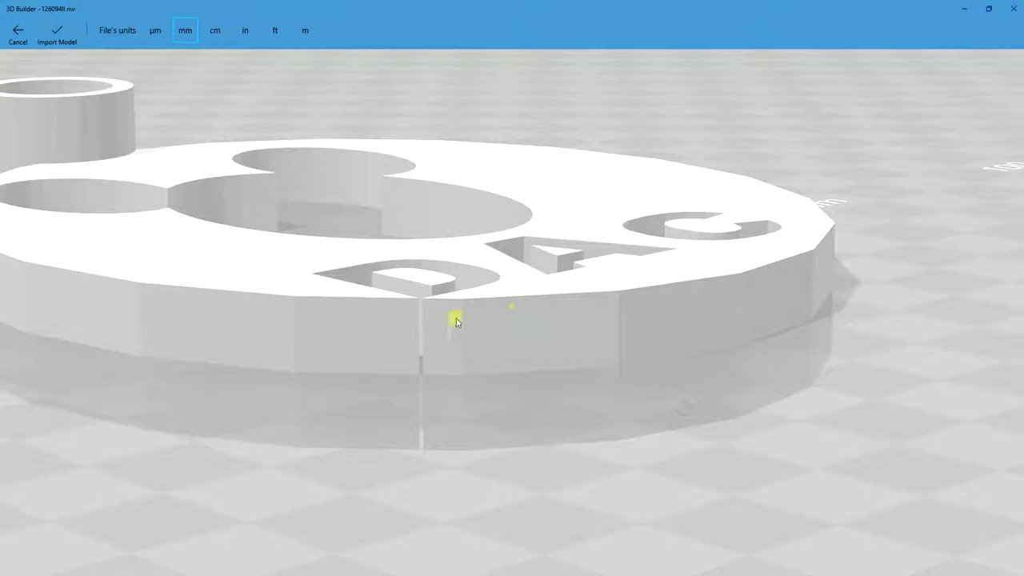
mouse_move(485, 365)
left_mouse_down()
mouse_move(545, 354)
mouse_move(525, 345)
mouse_move(519, 357)
left_mouse_up()
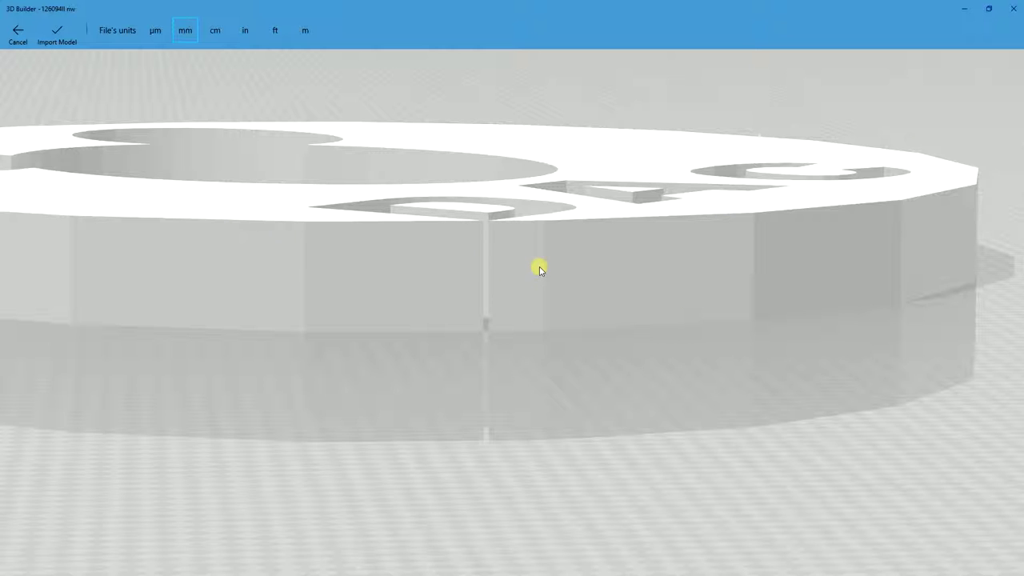
left_click_drag(649, 149, 390, 320)
scroll(400, 319, "down", 5)
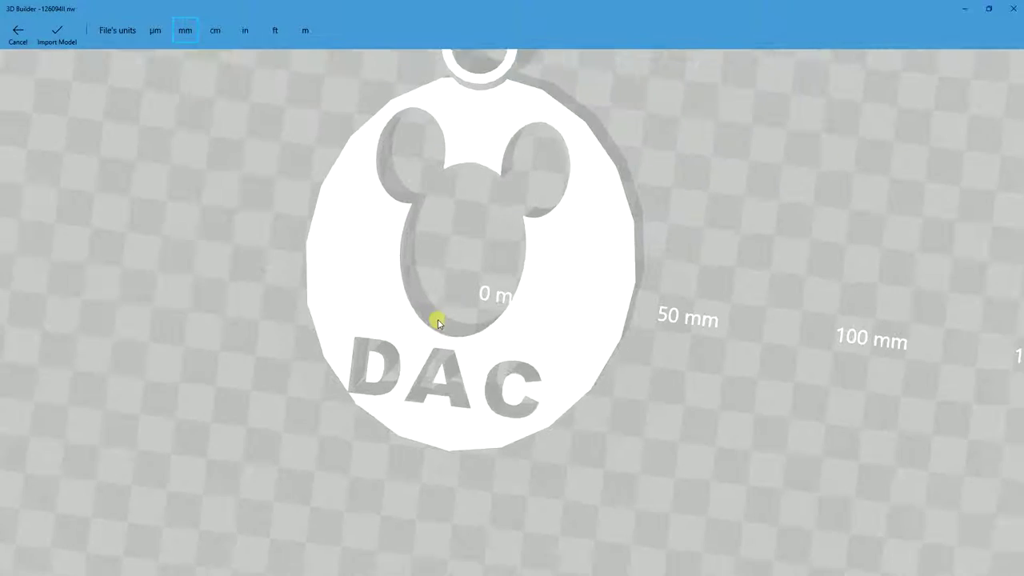
left_click_drag(484, 367, 408, 379)
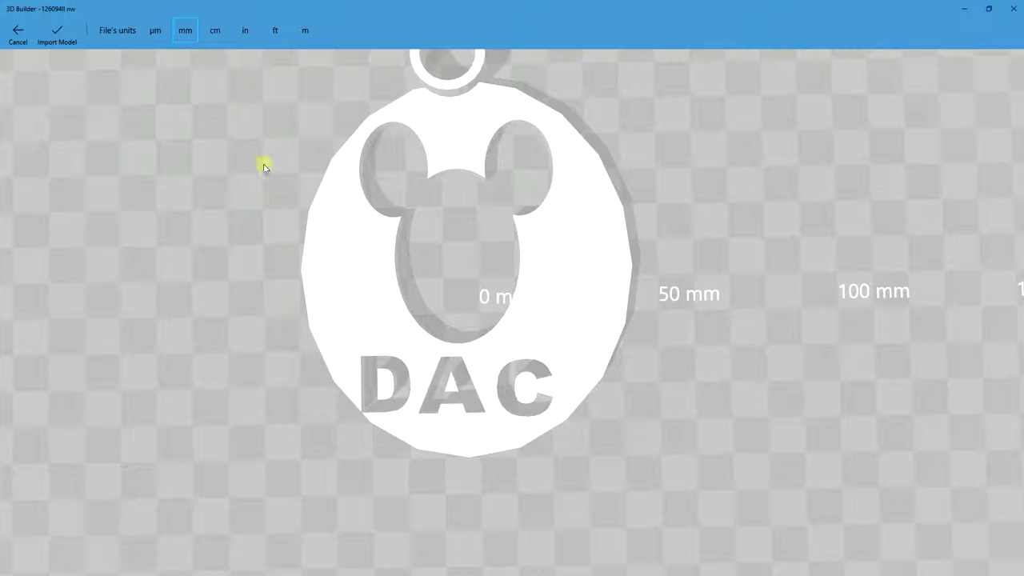
left_click(58, 27)
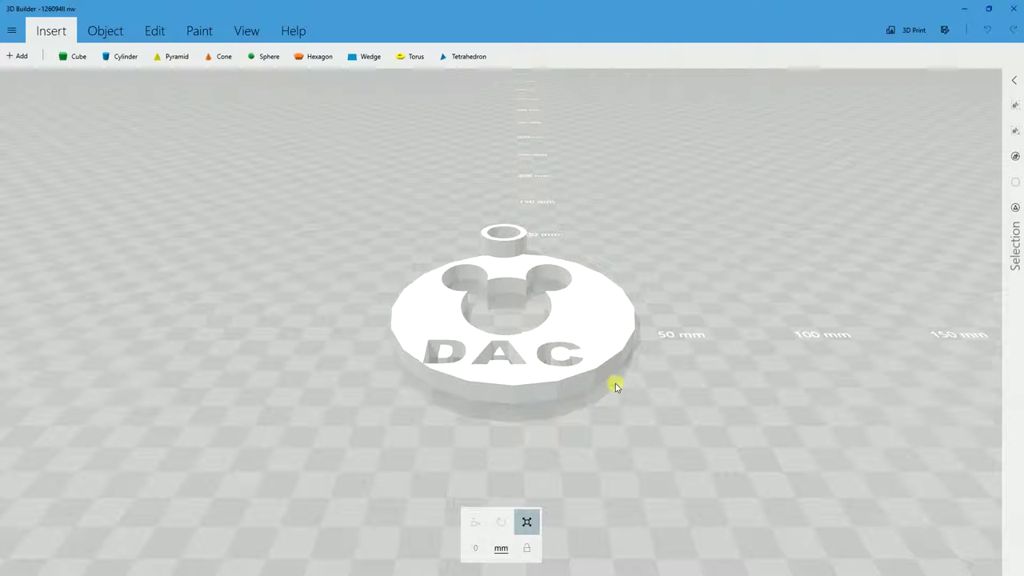
Insert a 70 mm torus and drag it over the centre of the DAC keychain.
left_click(409, 56)
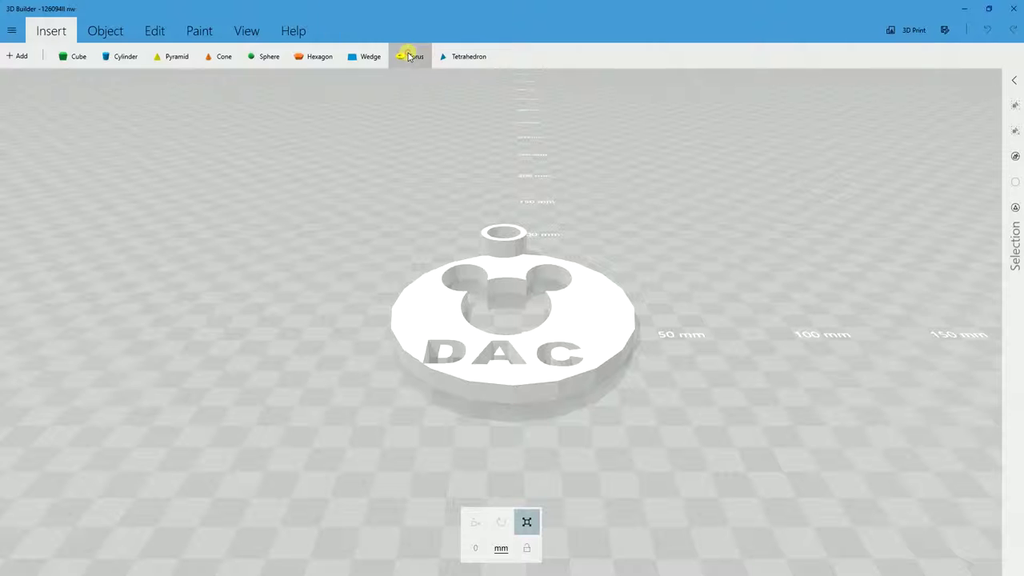
scroll(528, 200, "up", 3)
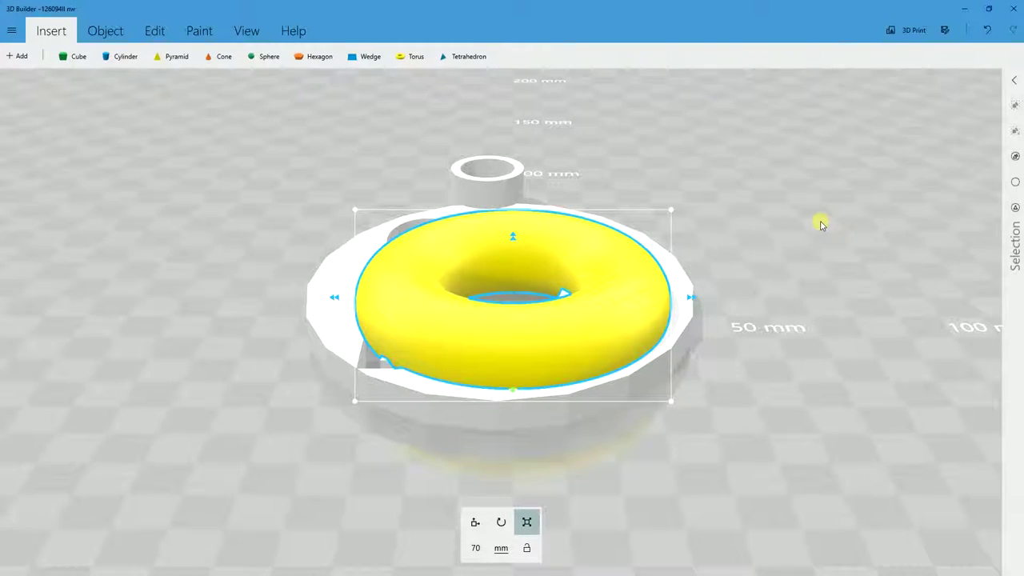
left_click_drag(820, 224, 805, 335)
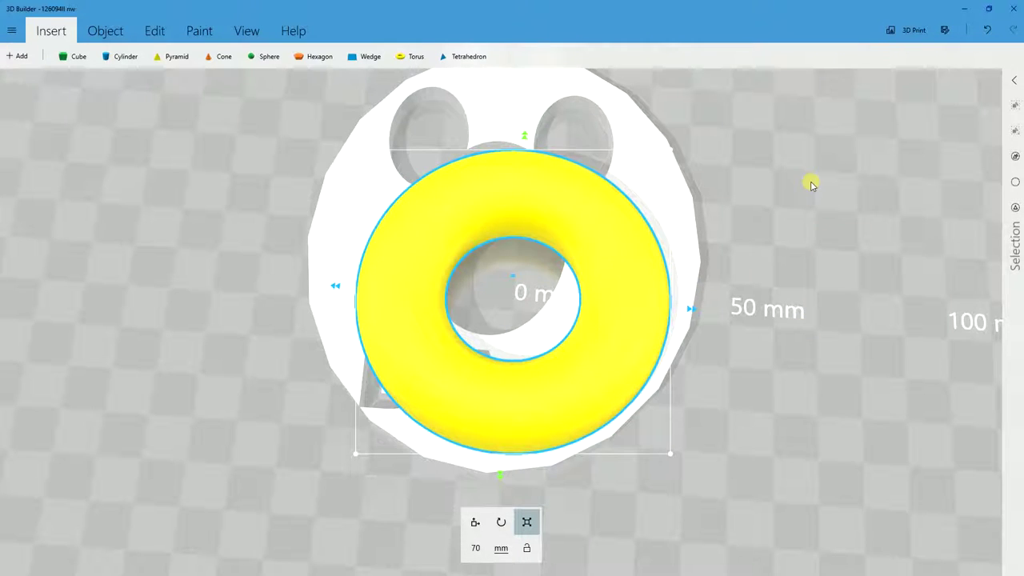
left_click_drag(613, 246, 600, 201)
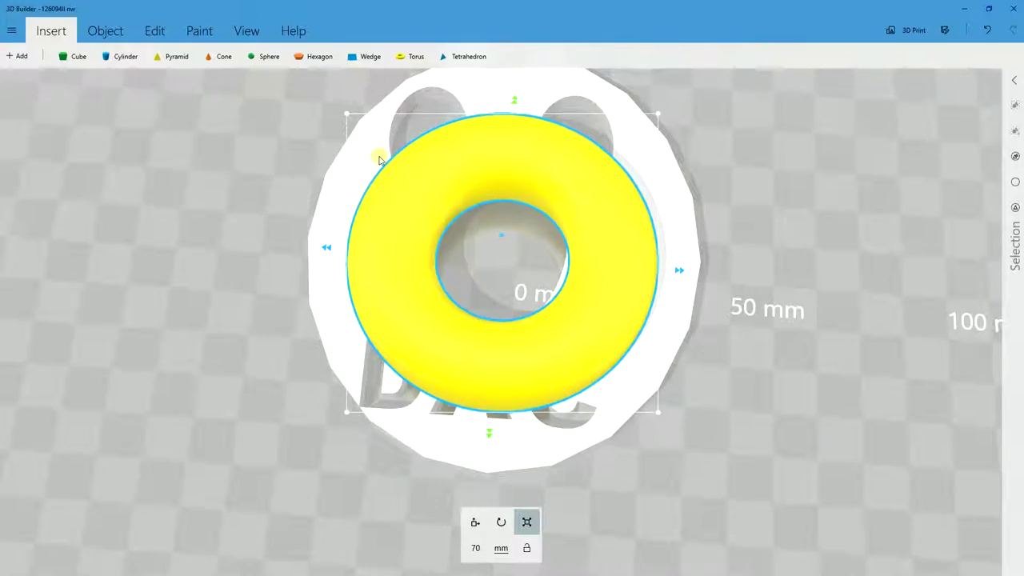
right_click_drag(379, 157, 124, 247)
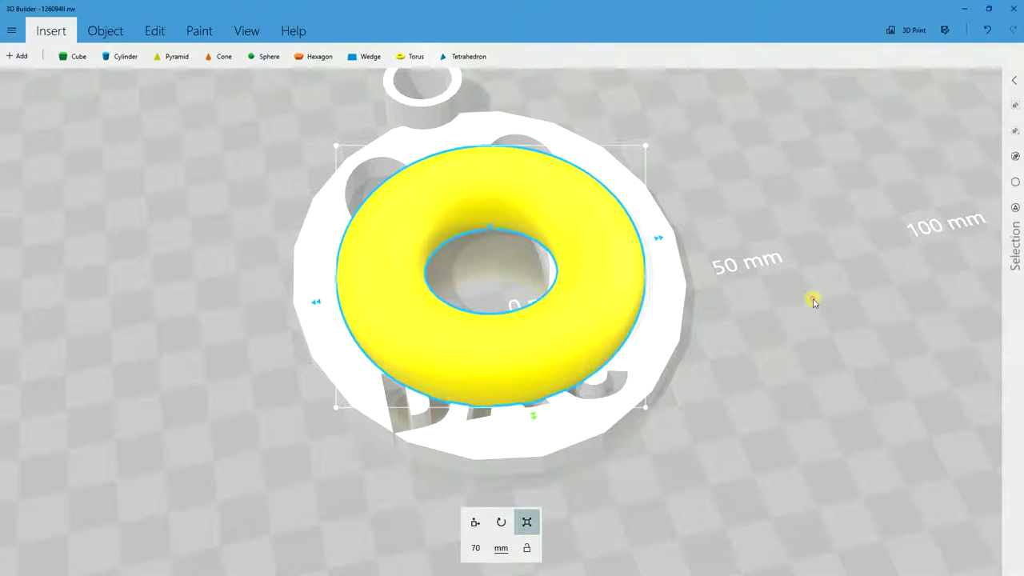
left_click_drag(812, 297, 765, 385)
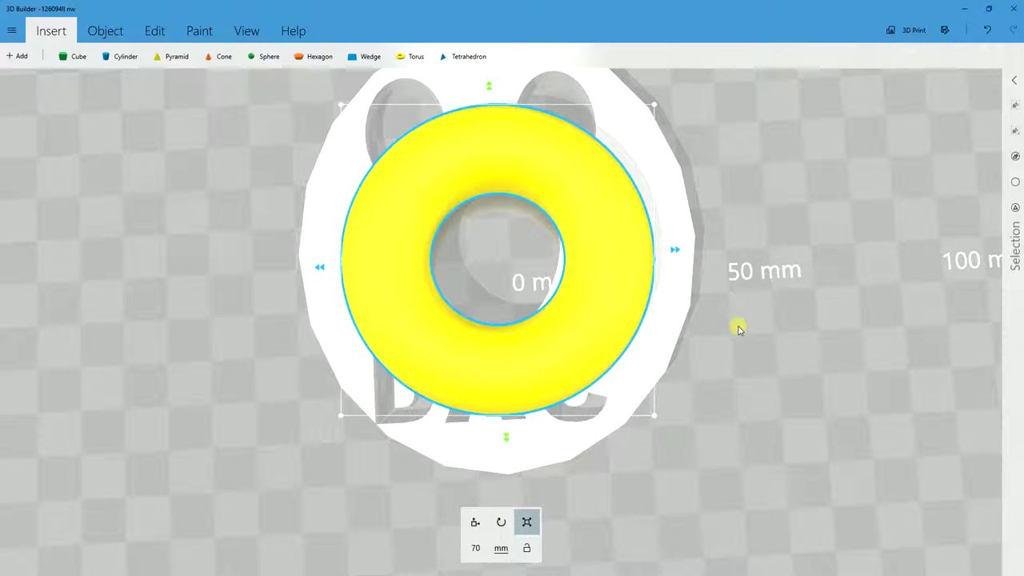
scroll(665, 237, "down", 5)
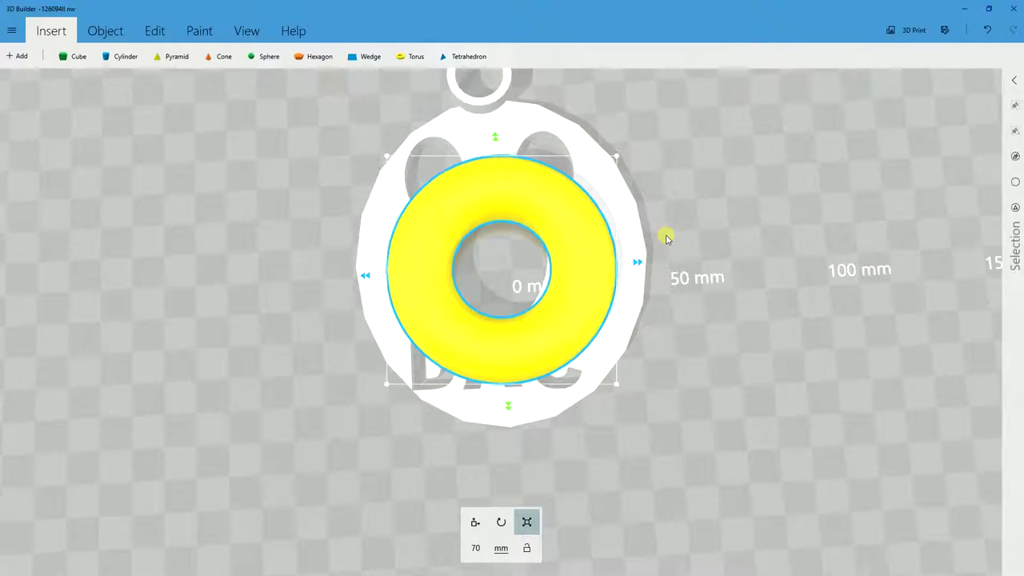
left_click_drag(776, 315, 770, 319)
left_click_drag(540, 334, 541, 329)
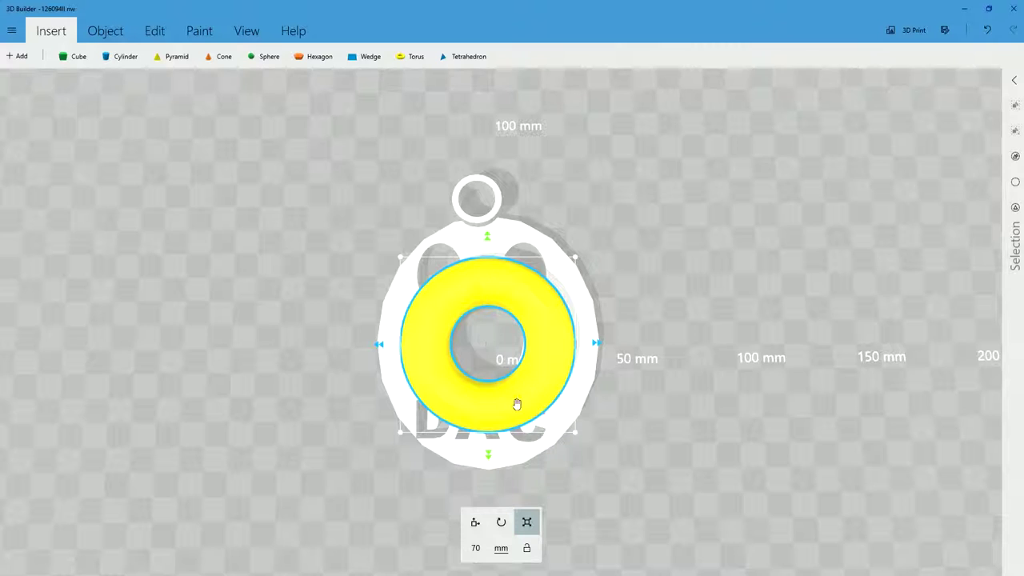
Use the Move tool to set the torus down onto the pendant at 5 mm.
left_click(471, 525)
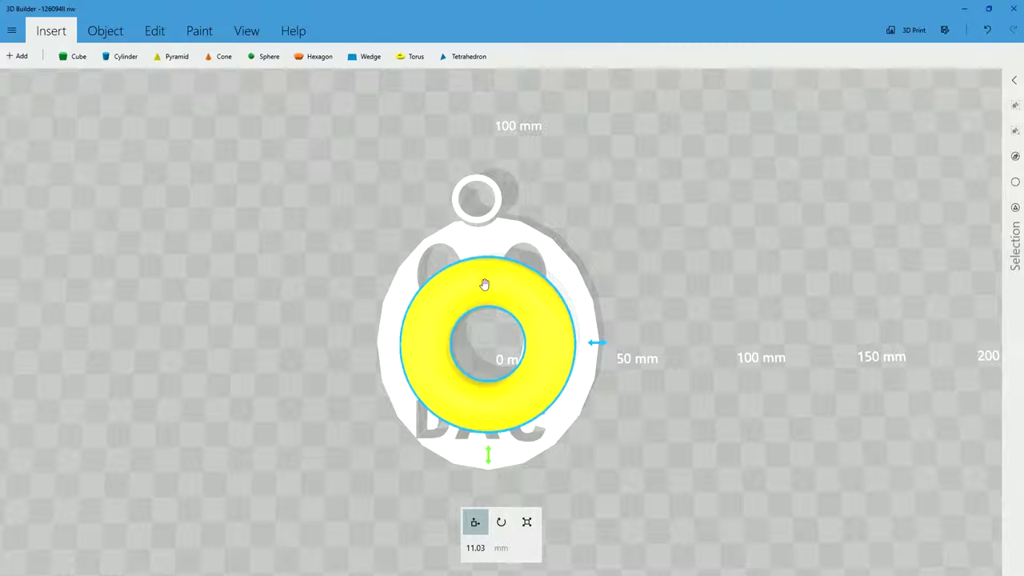
mouse_move(477, 286)
left_mouse_down()
mouse_move(670, 293)
mouse_move(519, 294)
mouse_move(487, 152)
mouse_move(485, 326)
mouse_move(505, 320)
mouse_move(573, 208)
mouse_move(508, 297)
mouse_move(478, 278)
left_mouse_up()
right_click_drag(678, 382, 679, 264)
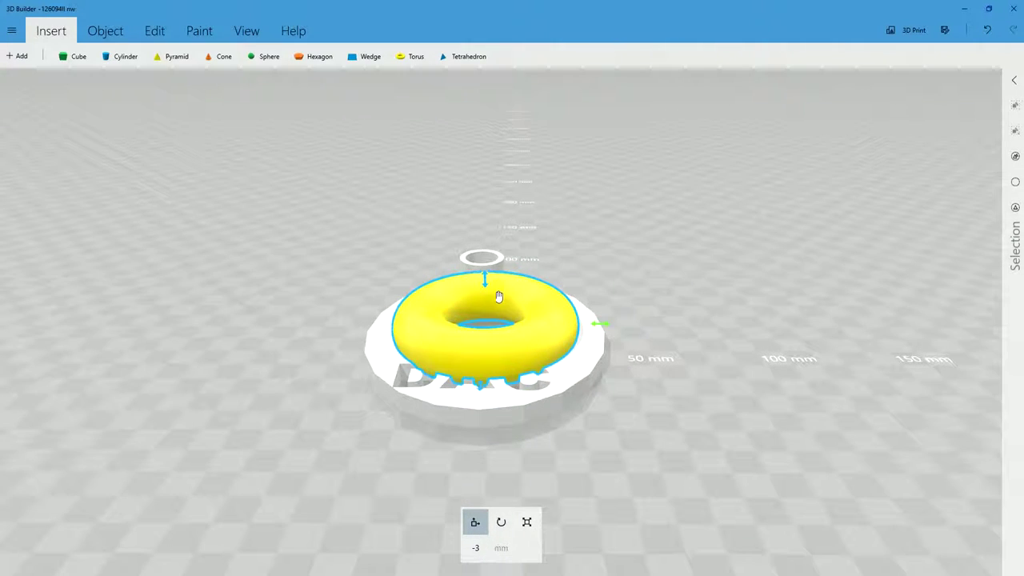
mouse_move(499, 293)
left_mouse_down()
mouse_move(505, 235)
mouse_move(507, 285)
left_mouse_up()
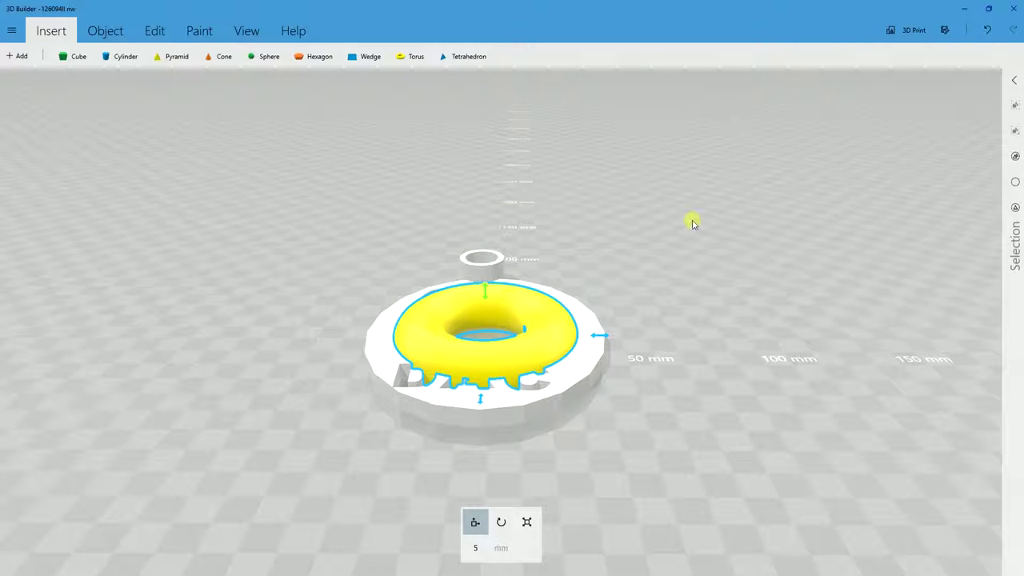
right_click_drag(691, 222, 702, 360)
right_click_drag(766, 338, 725, 373)
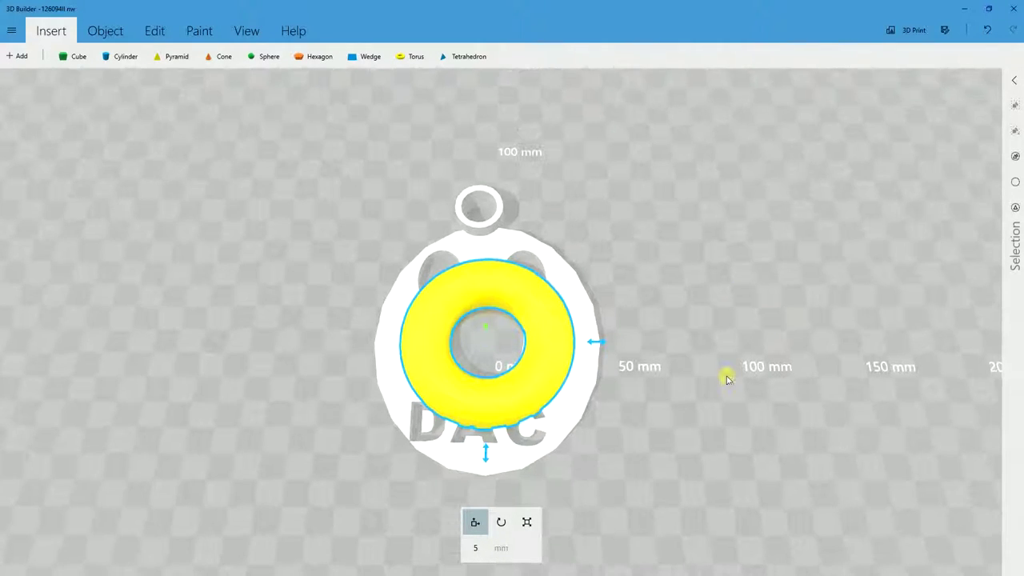
Test tilting the torus with the Rotate tool, then undo the tilt.
left_click(500, 522)
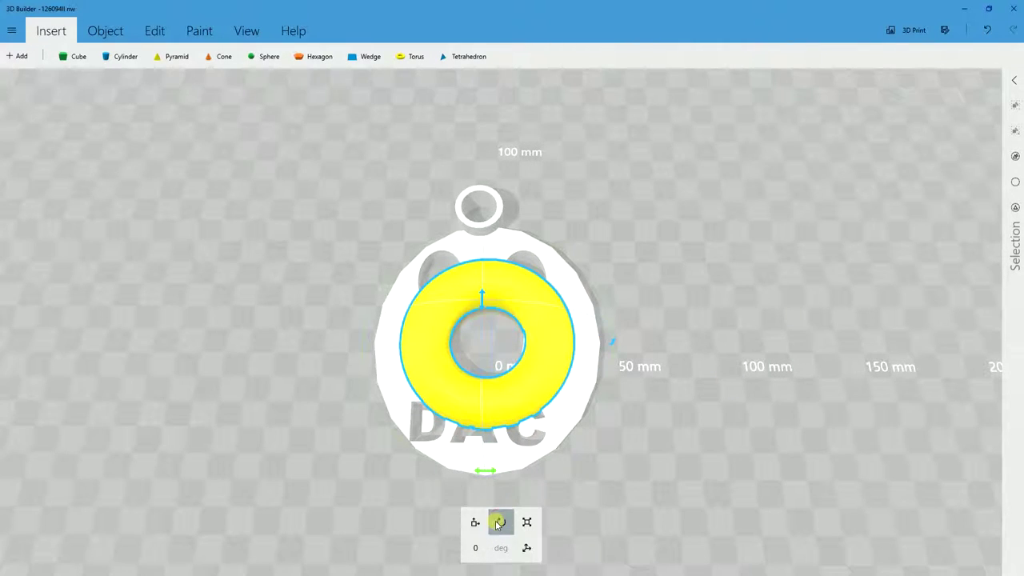
left_click_drag(481, 301, 486, 345)
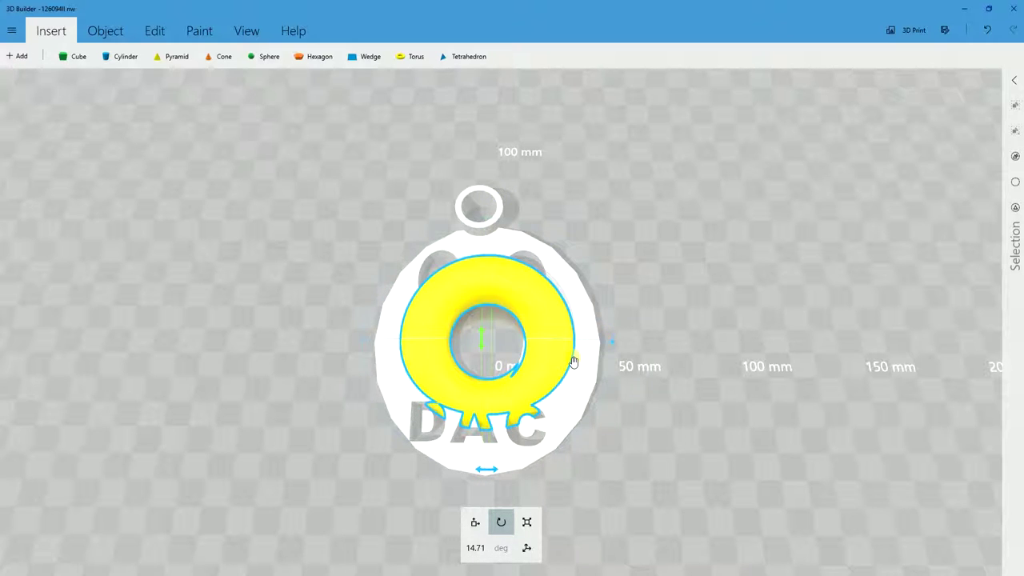
key("ctrl+z")
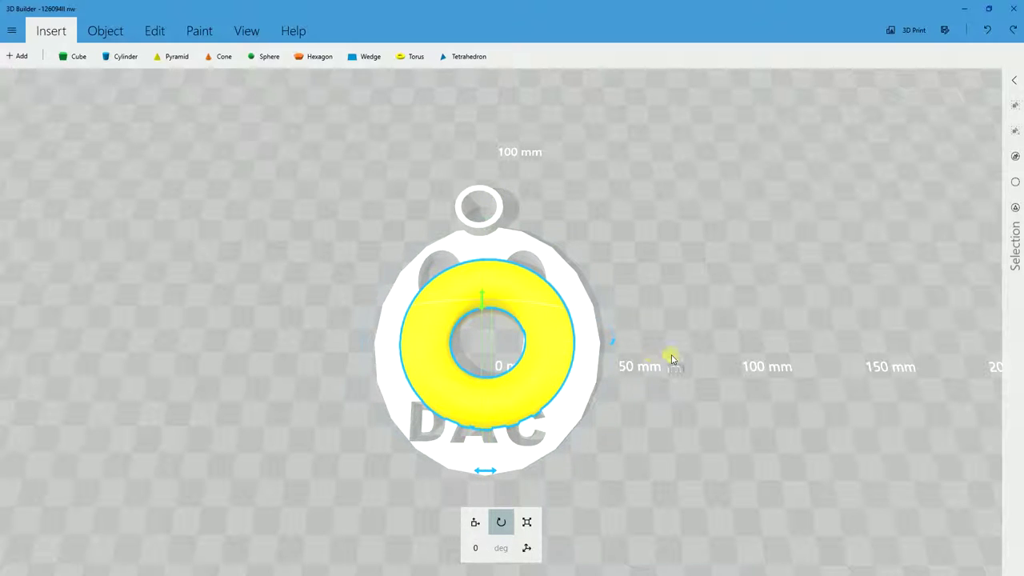
Enlarge the torus by stretching its top, bottom, left and right scale handles.
left_click(534, 522)
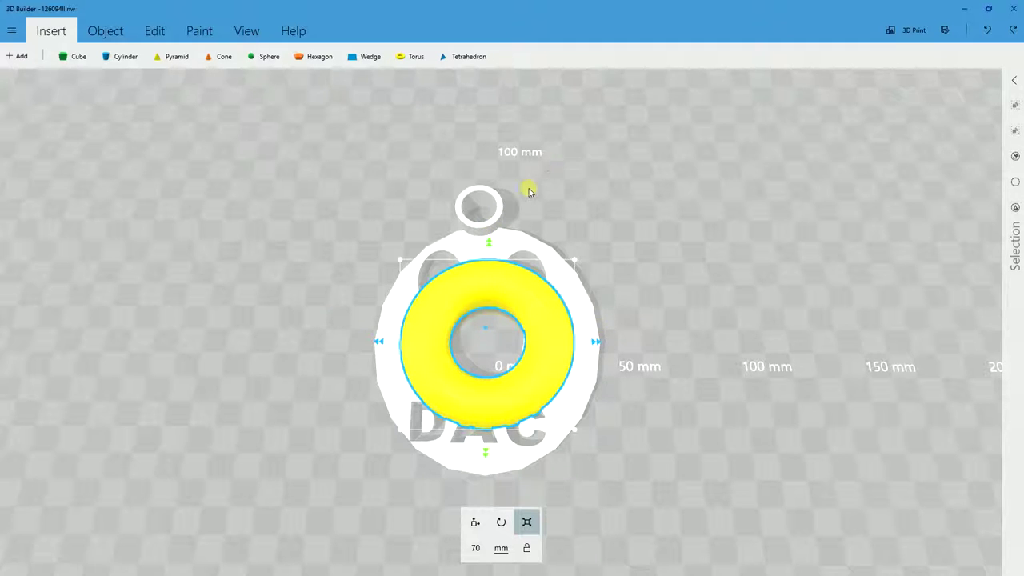
left_click_drag(644, 290, 600, 313)
left_click_drag(708, 308, 706, 320)
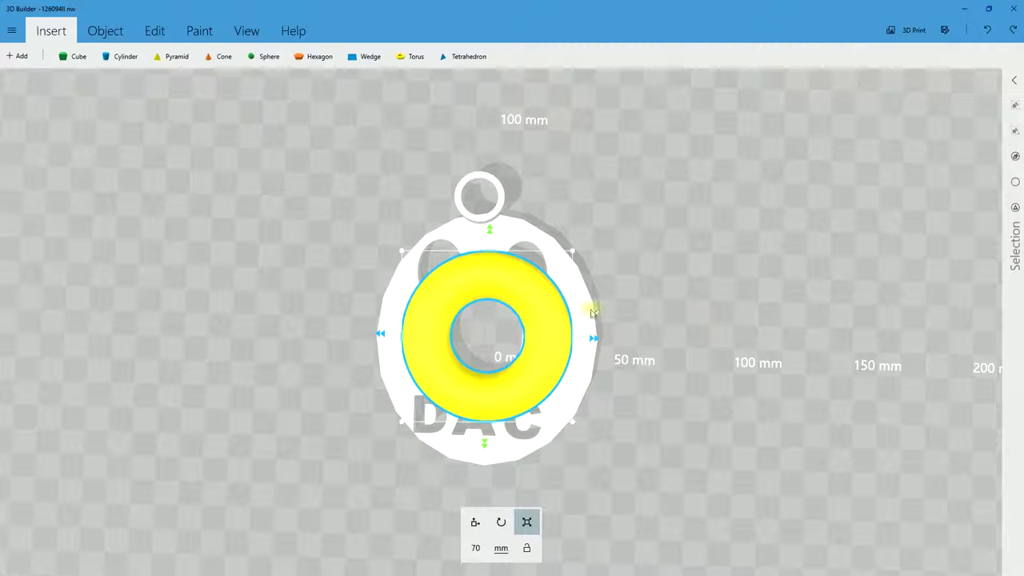
mouse_move(544, 315)
left_mouse_down()
mouse_move(535, 313)
mouse_move(553, 316)
mouse_move(544, 317)
left_mouse_up()
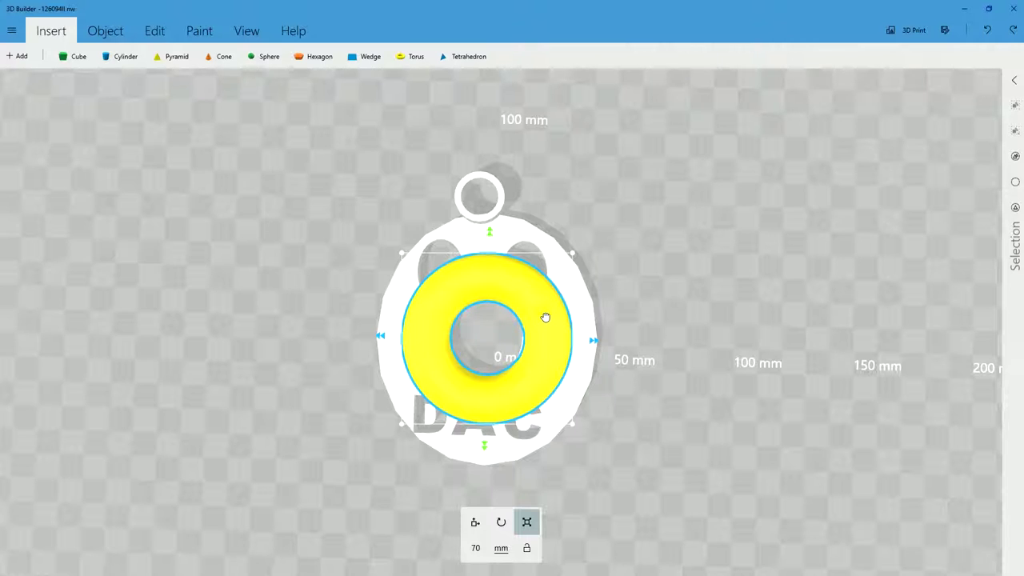
left_click_drag(488, 231, 490, 186)
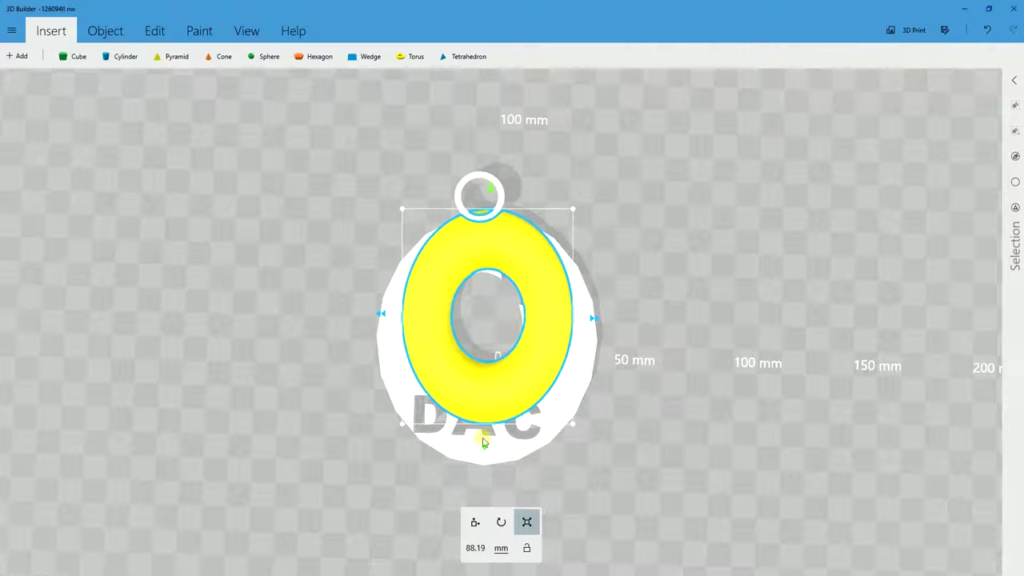
left_click_drag(483, 441, 488, 485)
left_click_drag(596, 339, 621, 351)
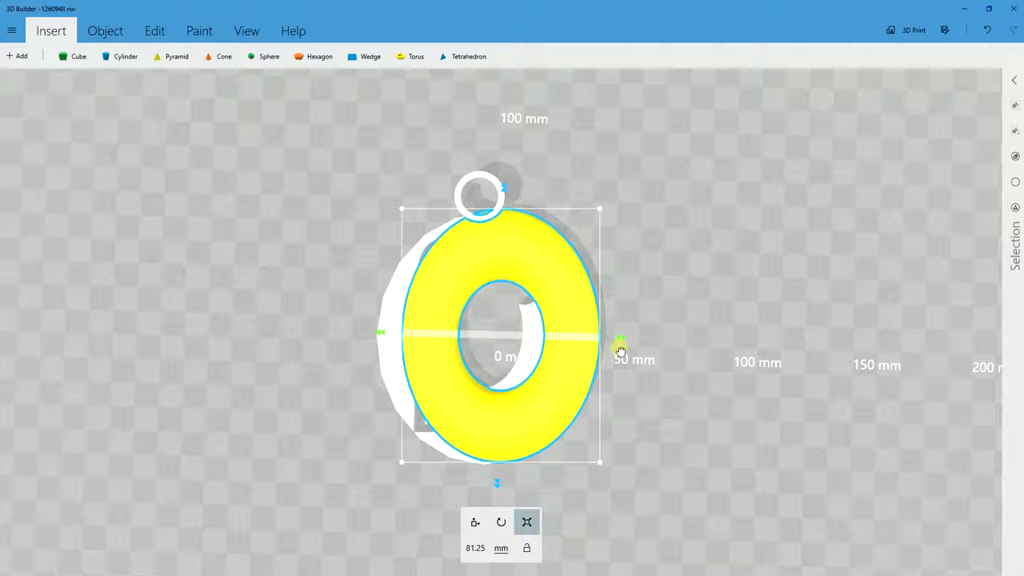
left_click_drag(381, 332, 355, 342)
Move the 92.57 mm torus off the pendant to the upper left.
right_click_drag(713, 375, 538, 453)
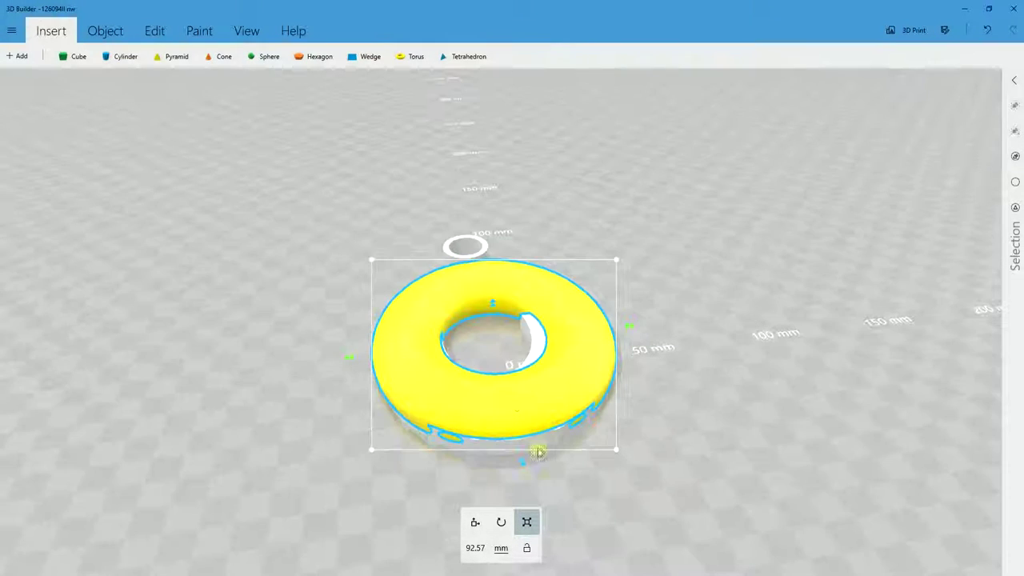
left_click_drag(517, 412, 515, 400)
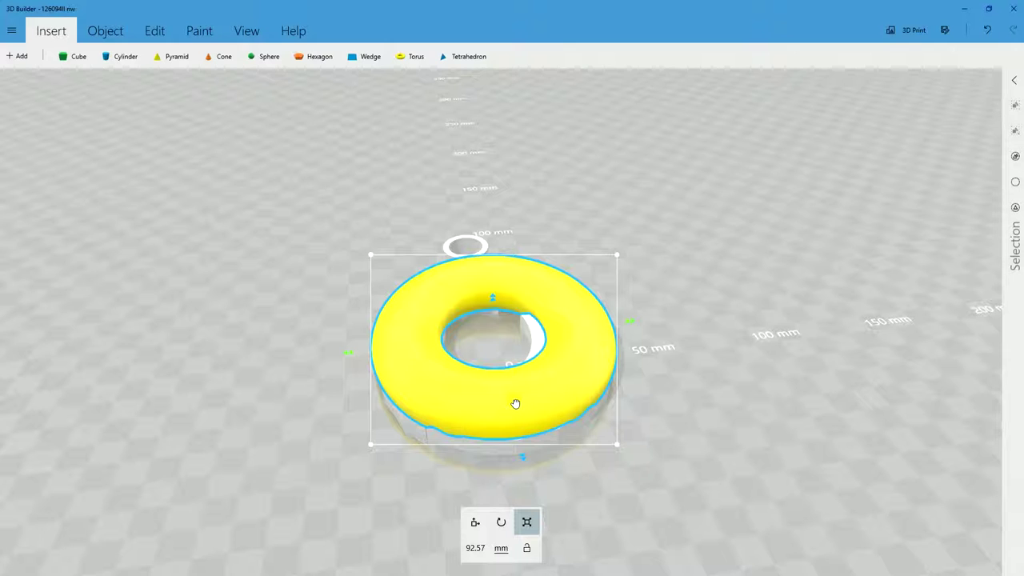
right_click_drag(747, 415, 738, 478)
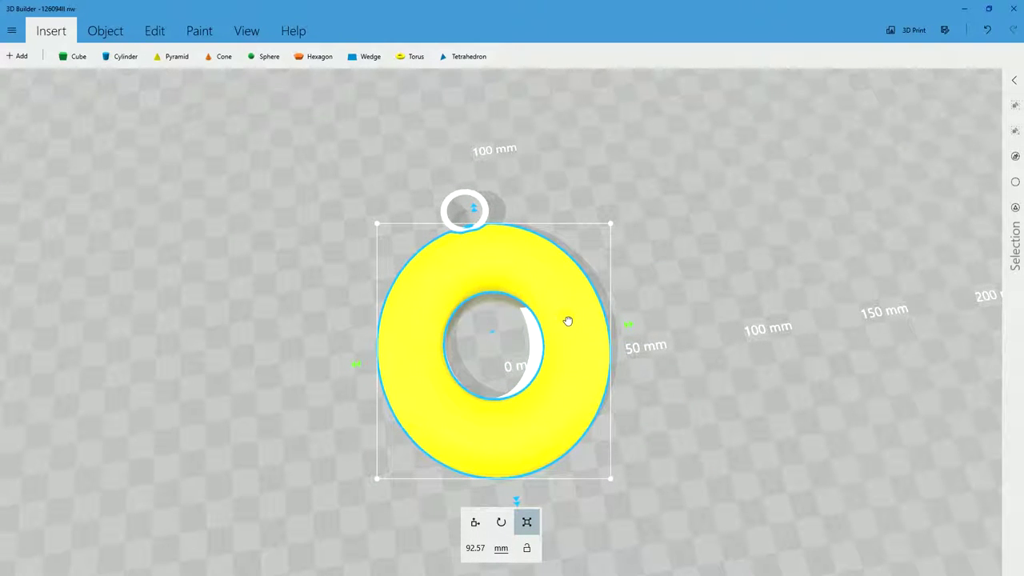
right_click_drag(654, 359, 647, 343)
right_click_drag(540, 488, 842, 472)
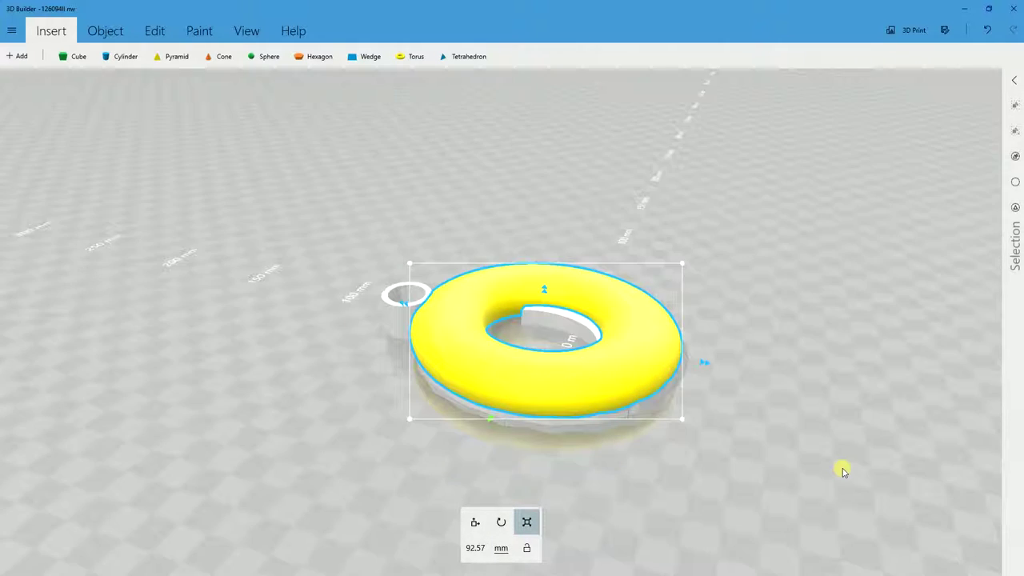
right_click_drag(541, 456, 681, 485)
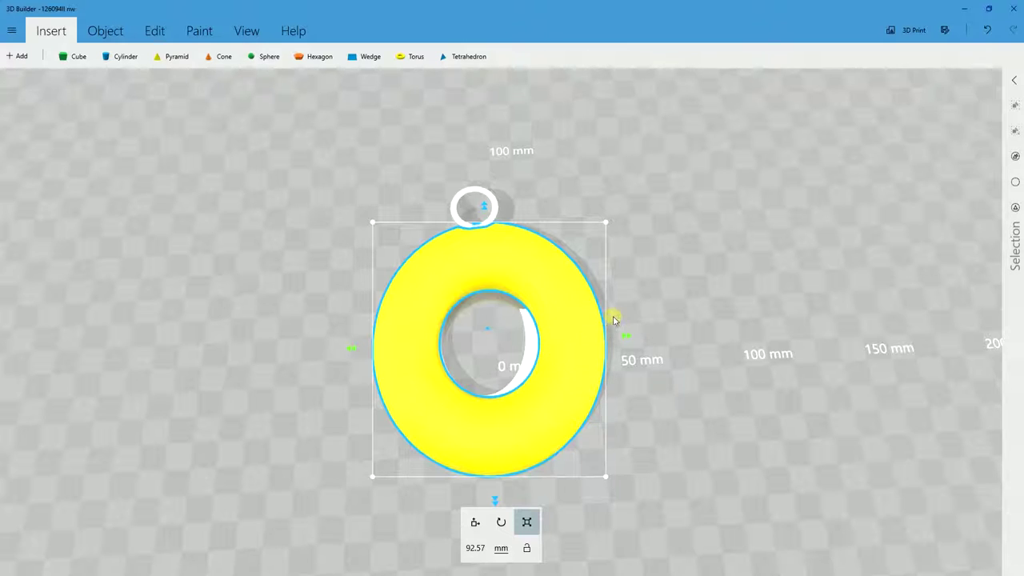
left_click_drag(564, 293, 303, 183)
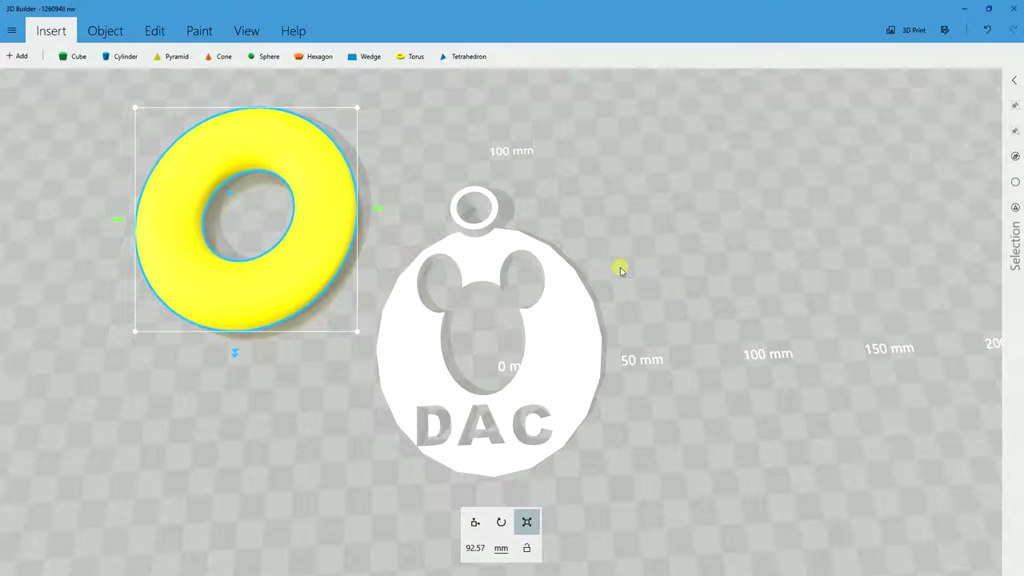
middle_click_drag(620, 267, 1021, 458)
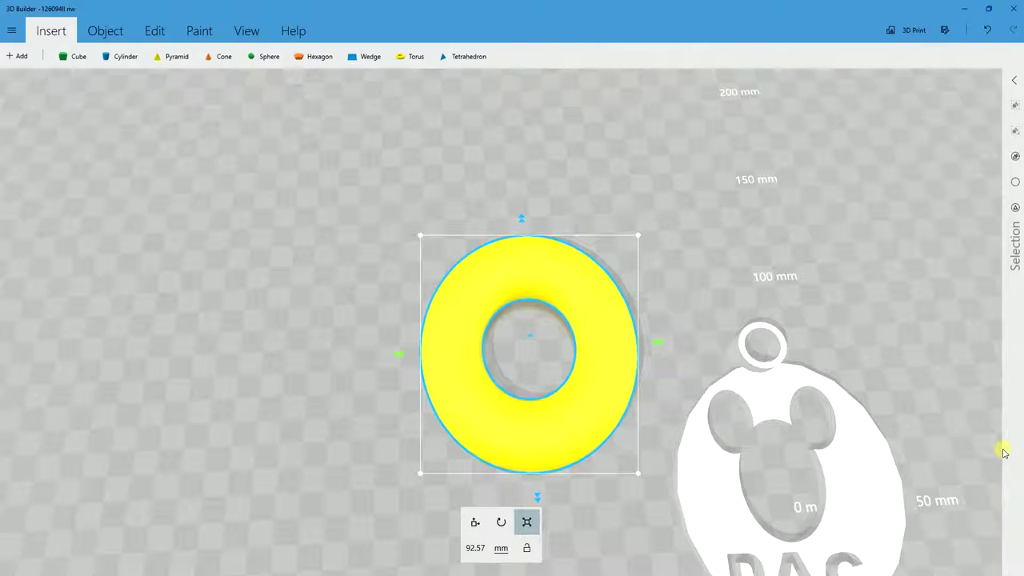
Insert a cylinder and centre it inside the yellow torus.
left_click(112, 56)
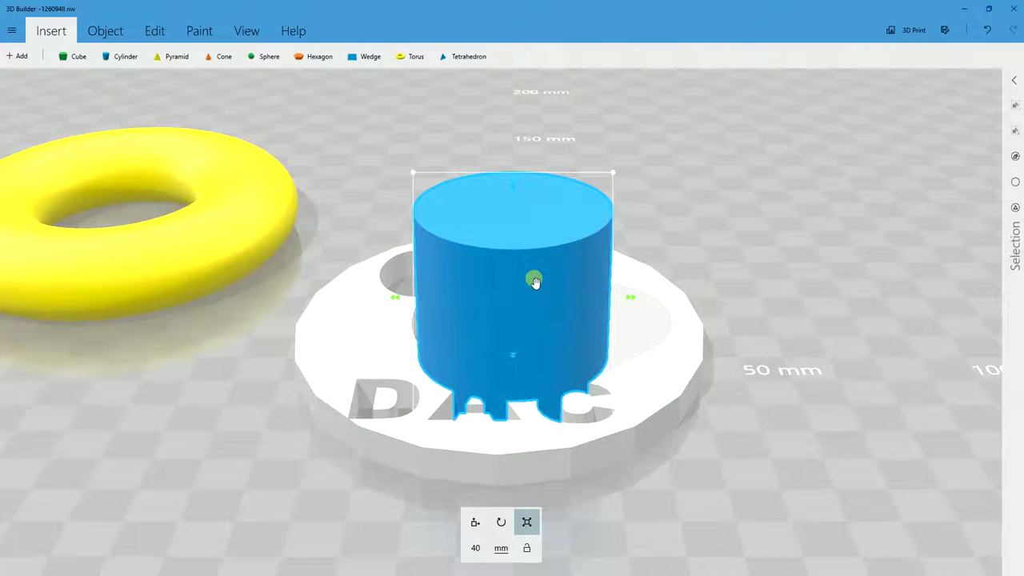
left_click_drag(535, 282, 416, 113)
left_click_drag(775, 334, 914, 478)
left_click_drag(515, 243, 210, 320)
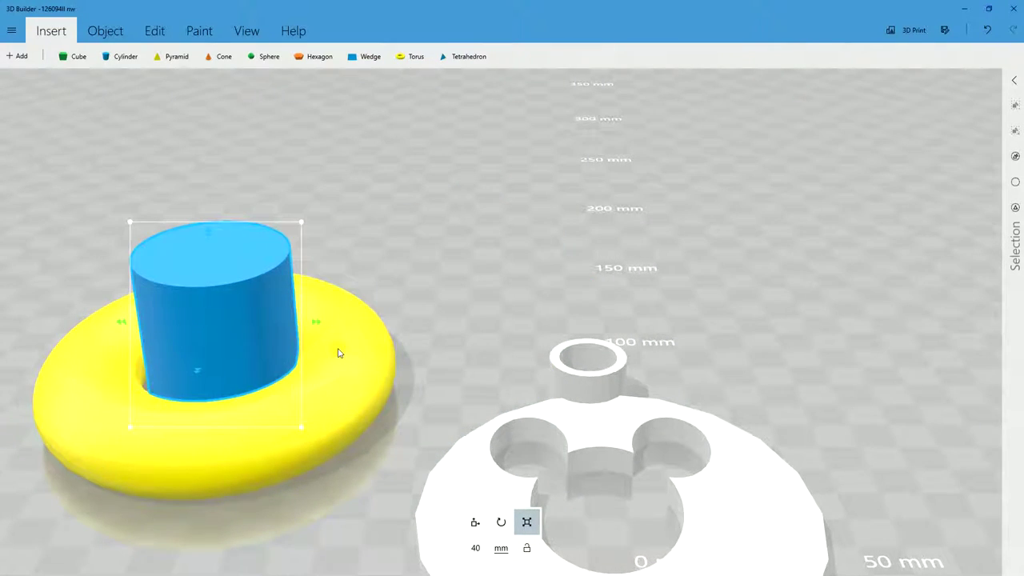
left_click_drag(339, 353, 696, 505)
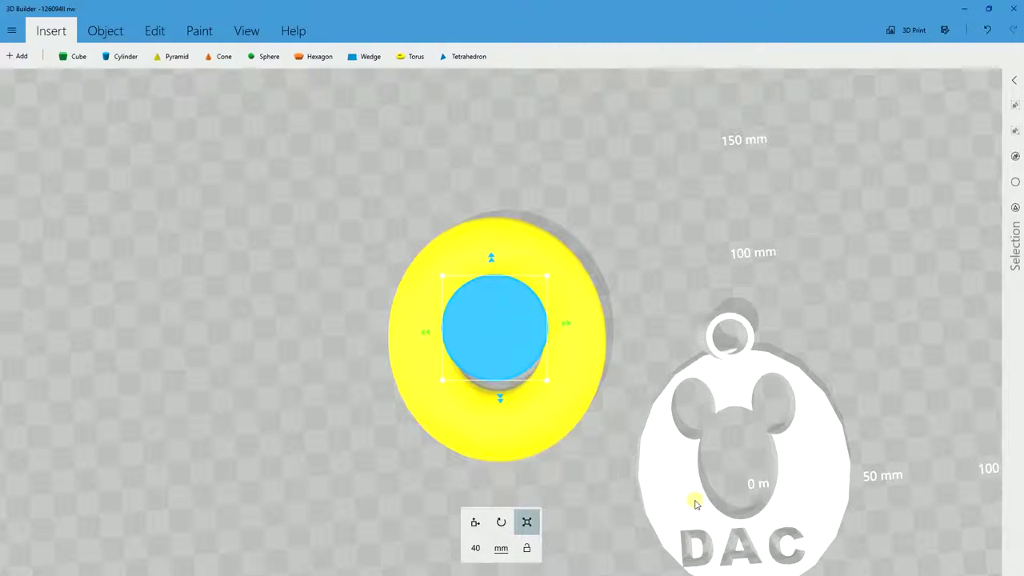
left_click_drag(498, 313, 499, 321)
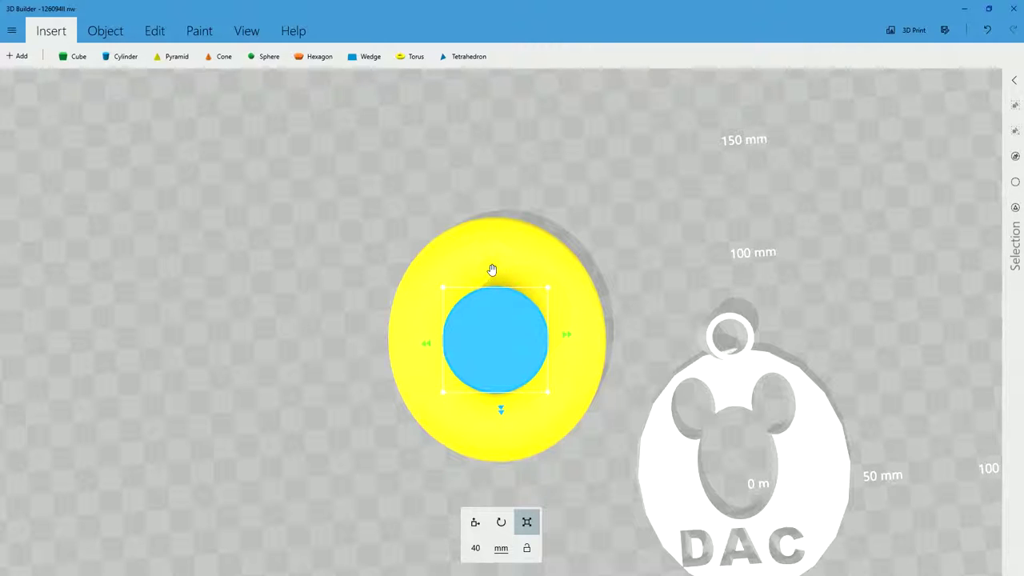
Stretch the cylinder's scale handles to widen it to about 79.53 mm.
left_click_drag(493, 270, 484, 211)
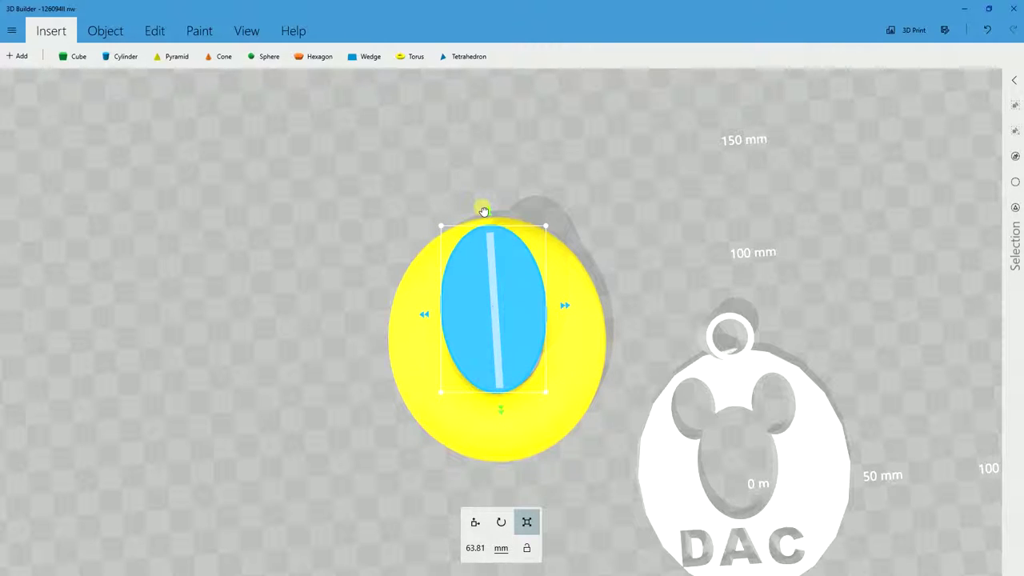
left_click_drag(502, 411, 505, 463)
left_click_drag(564, 336, 611, 346)
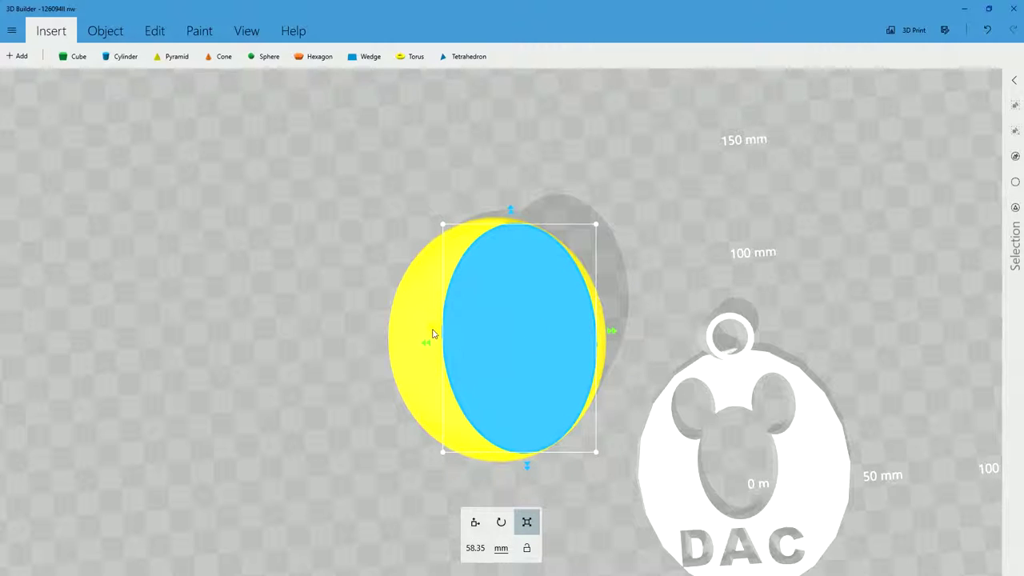
left_click_drag(432, 335, 383, 349)
left_click_drag(612, 332, 621, 333)
right_click_drag(693, 258, 656, 156)
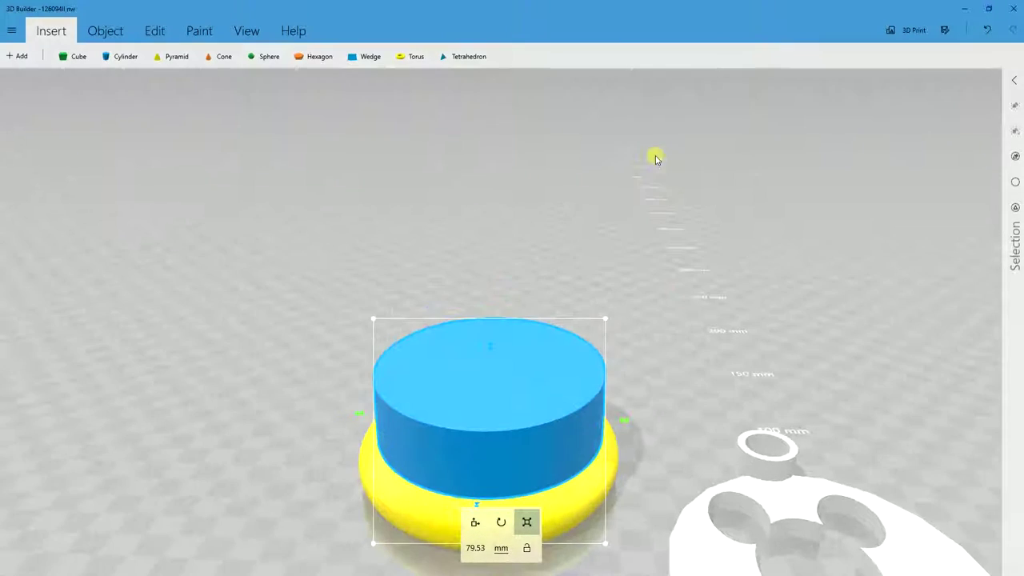
From a side view, widen the blue cylinder left and right with its scale handles.
scroll(595, 370, "down", 3)
right_click_drag(571, 496, 571, 425)
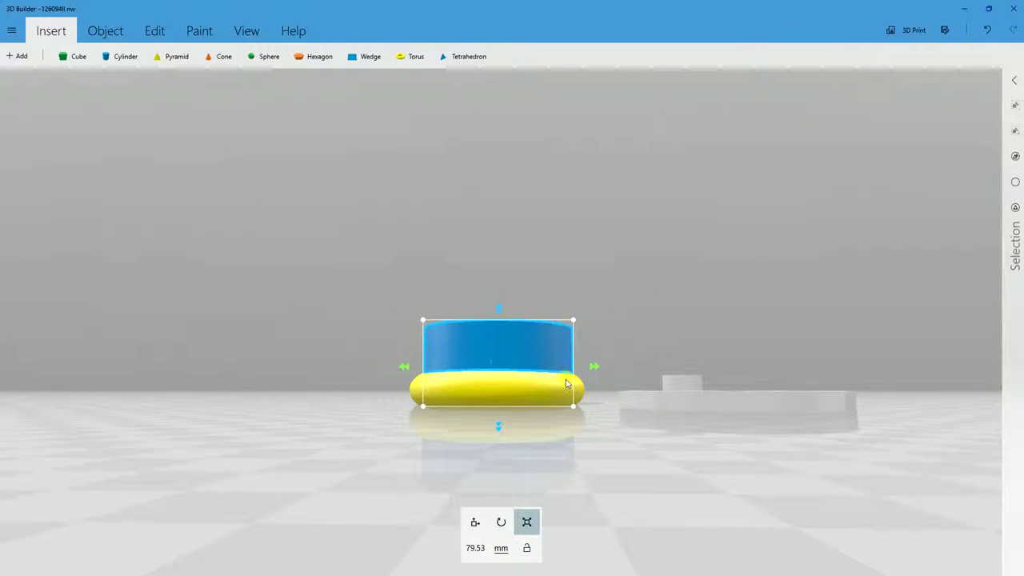
left_click_drag(406, 365, 396, 366)
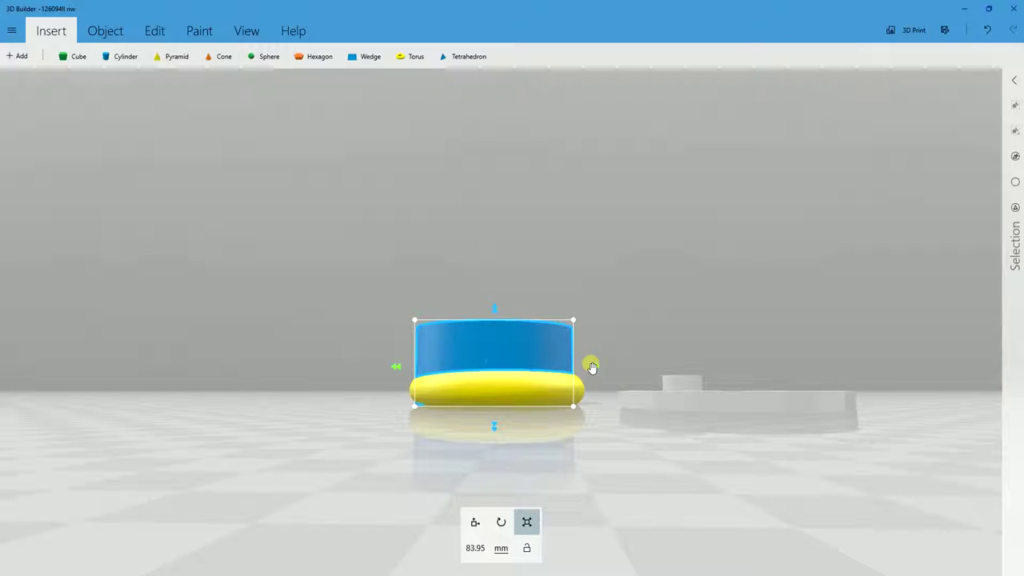
left_click_drag(592, 367, 596, 365)
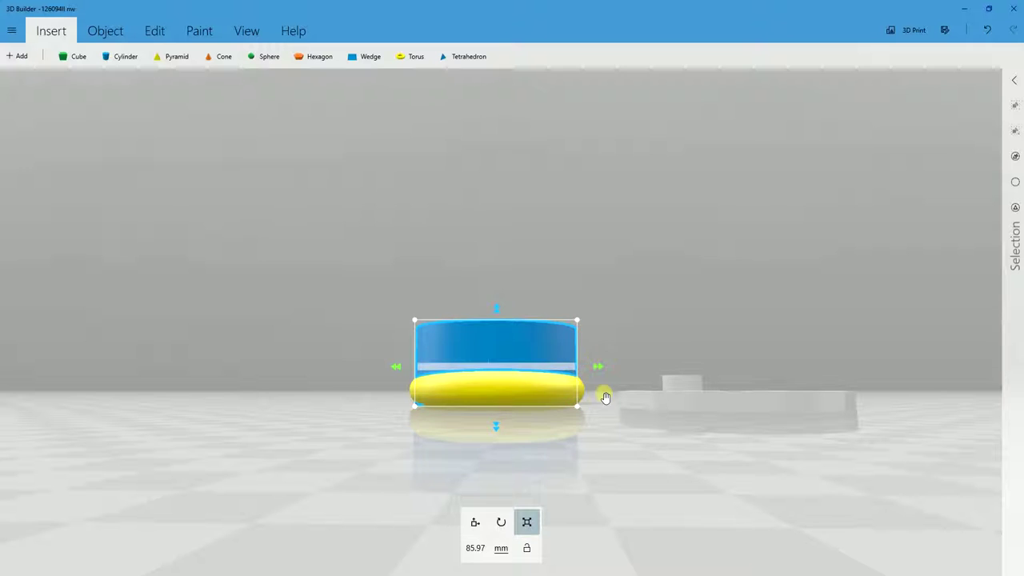
right_click_drag(478, 446, 663, 415)
left_click_drag(590, 370, 597, 366)
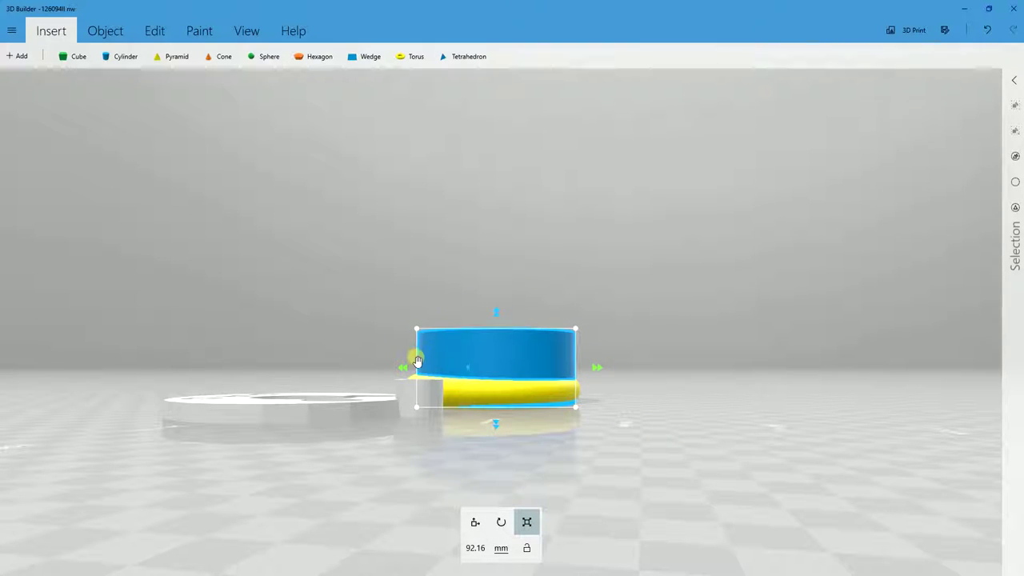
left_click_drag(397, 366, 389, 366)
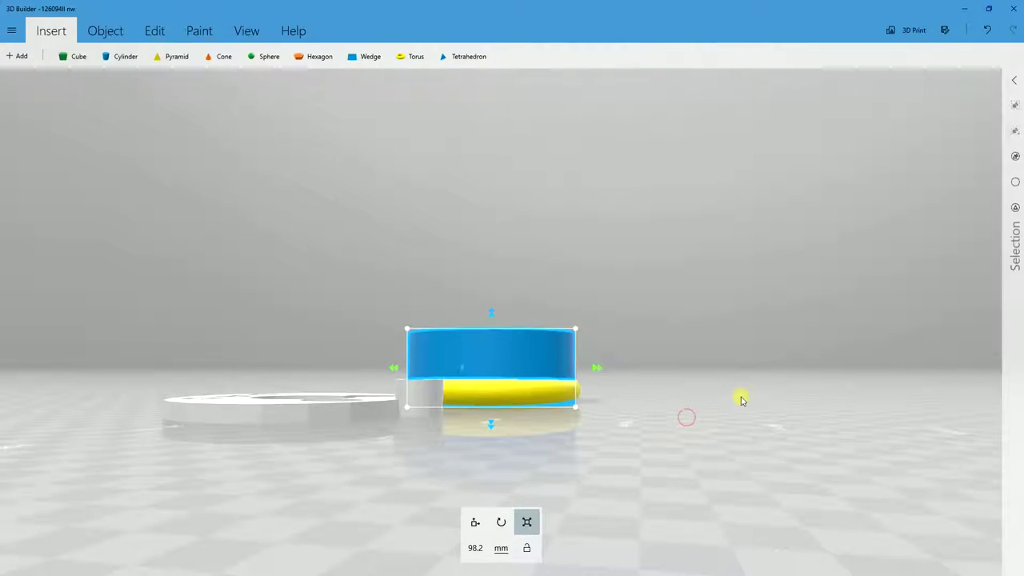
Check the fit from several angles and fine-tune the cylinder to about 87.75 mm.
right_click_drag(742, 400, 661, 393)
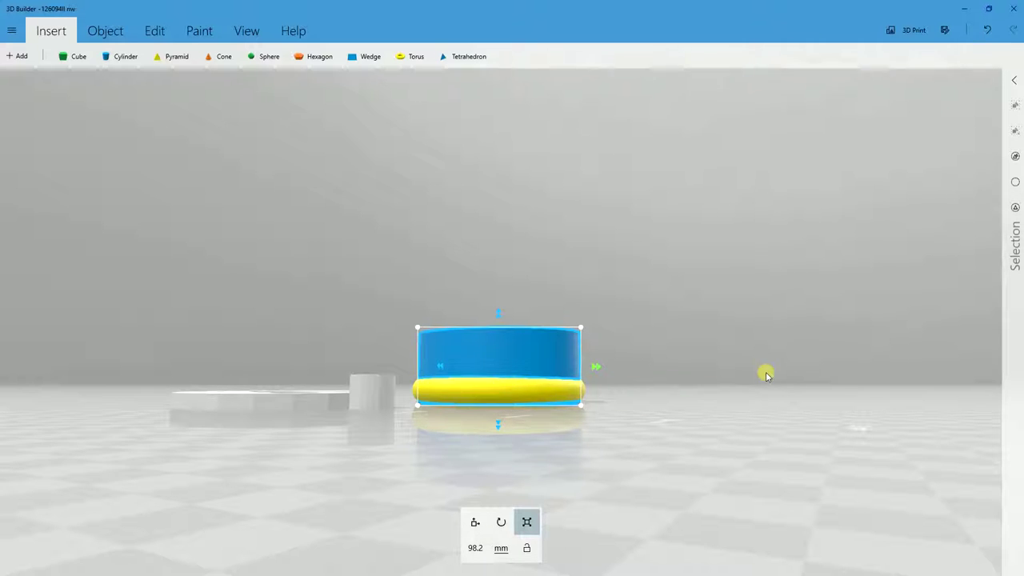
right_click_drag(766, 370, 798, 373)
right_click_drag(539, 401, 521, 373)
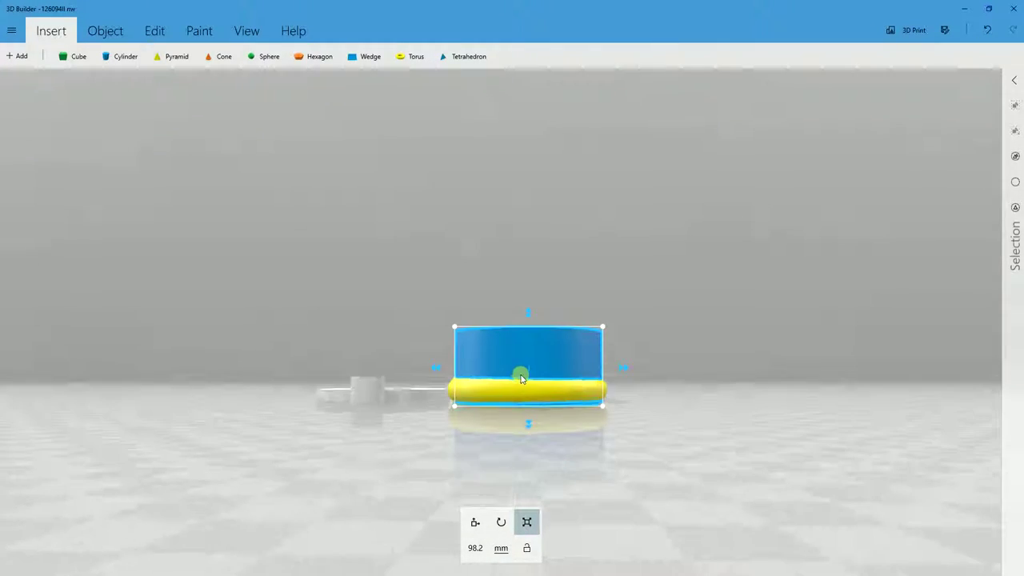
left_click_drag(435, 371, 433, 371)
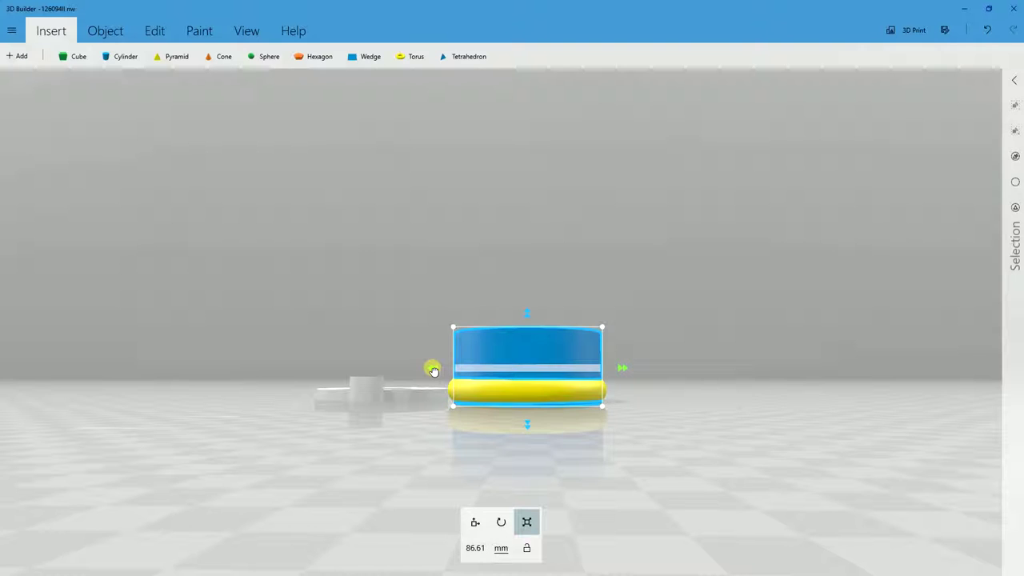
right_click_drag(759, 397, 489, 406)
right_click_drag(721, 382, 530, 397)
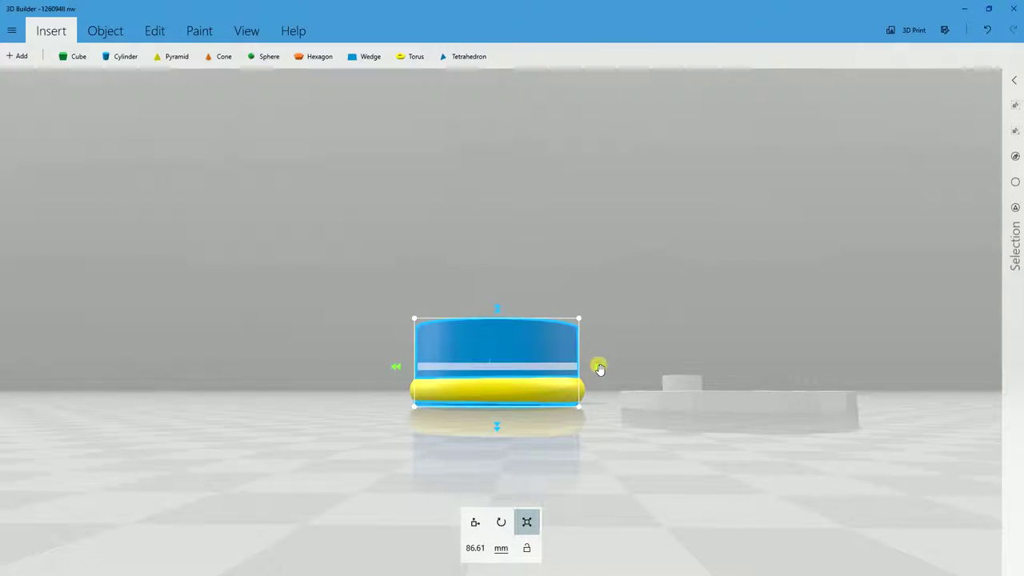
left_click_drag(602, 369, 605, 368)
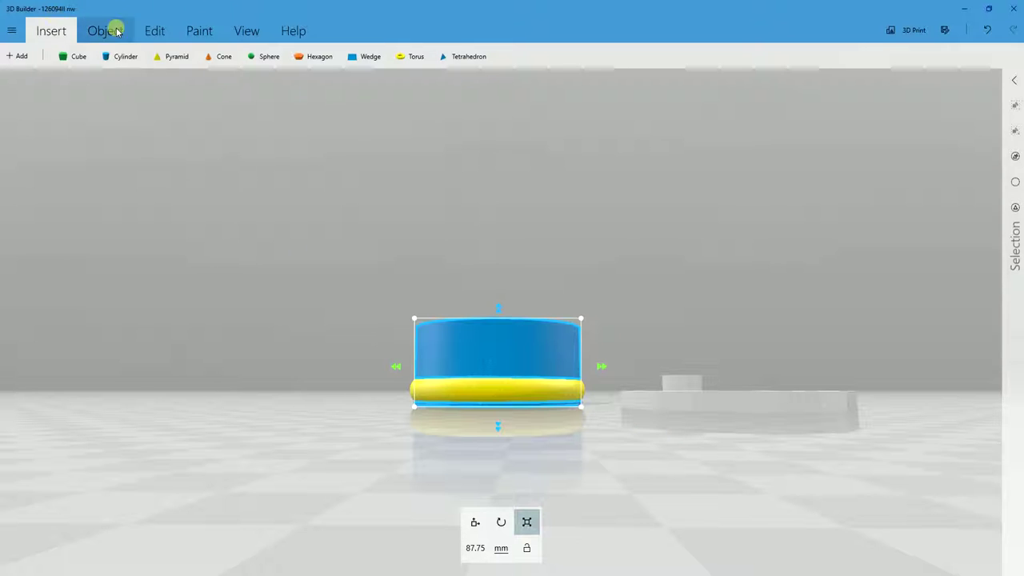
Trial a Subtract from the Edit tab, inspect the result, and restore the cylinder.
left_click(156, 30)
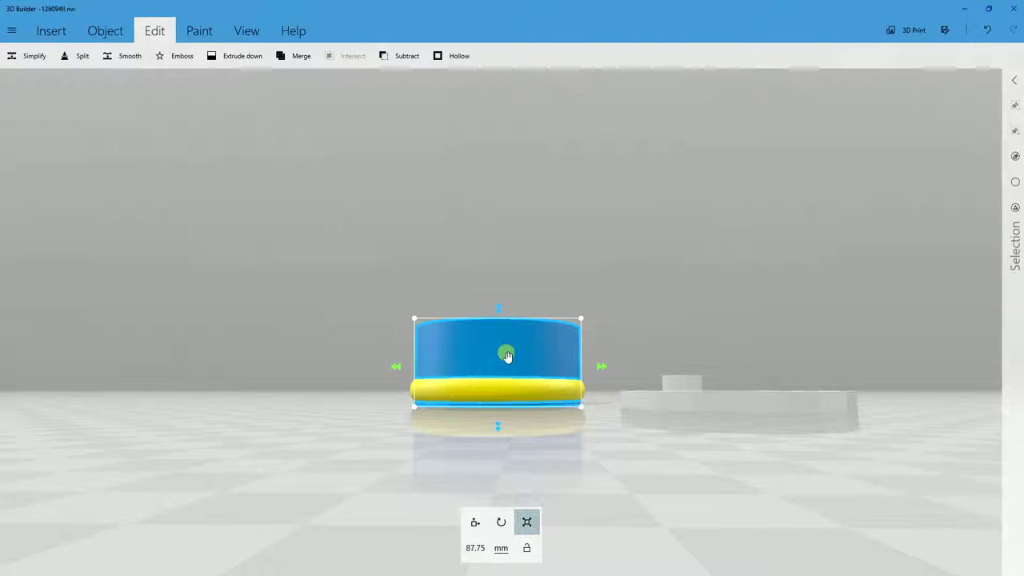
left_click_drag(610, 350, 648, 418)
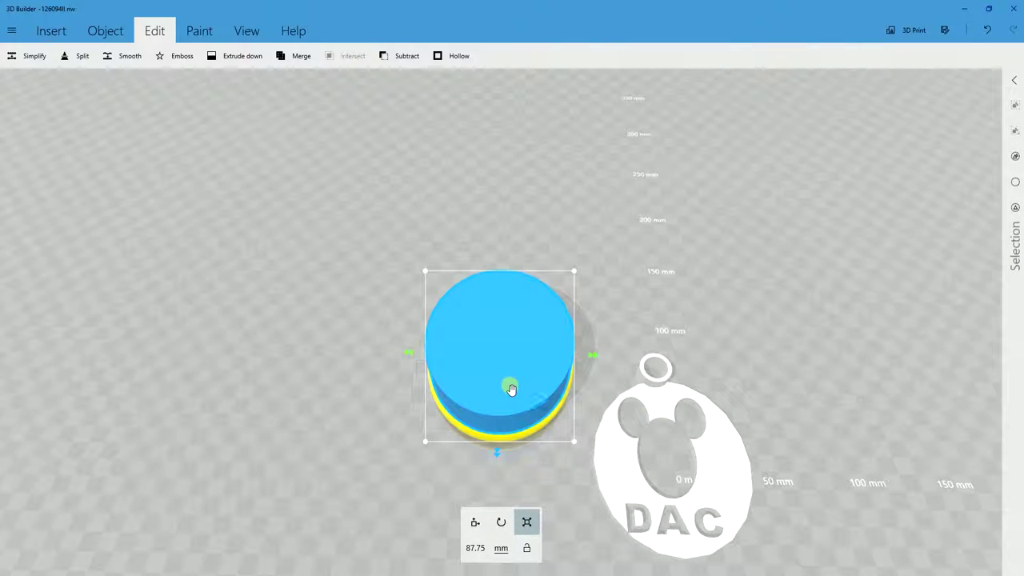
left_click(408, 54)
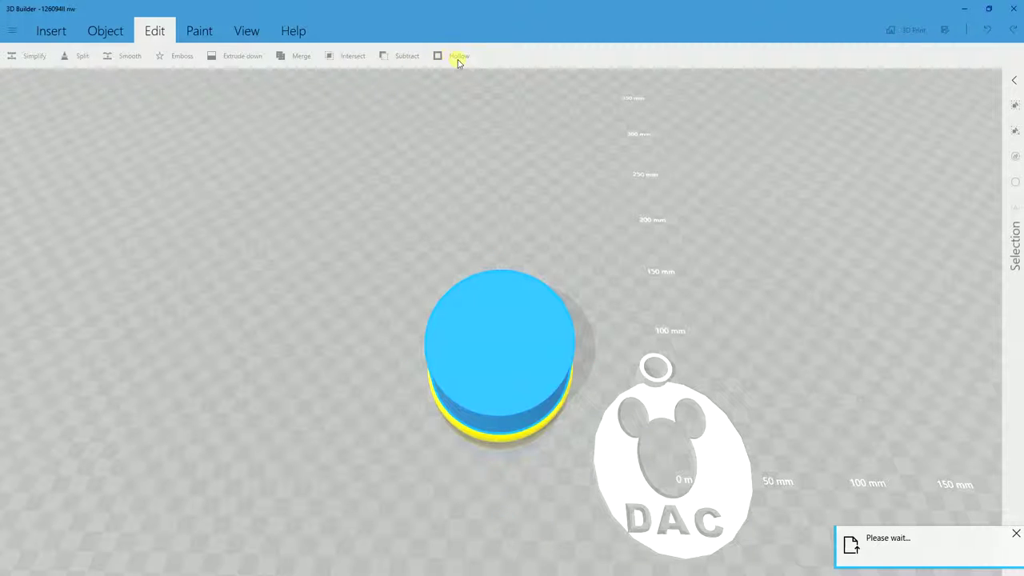
right_click_drag(729, 335, 633, 338)
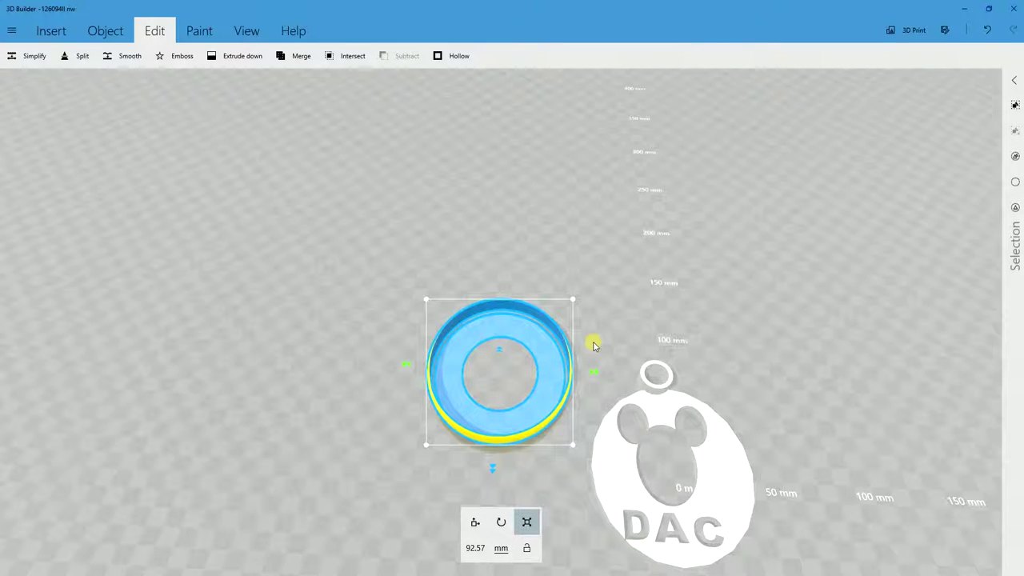
right_click_drag(583, 367, 617, 283)
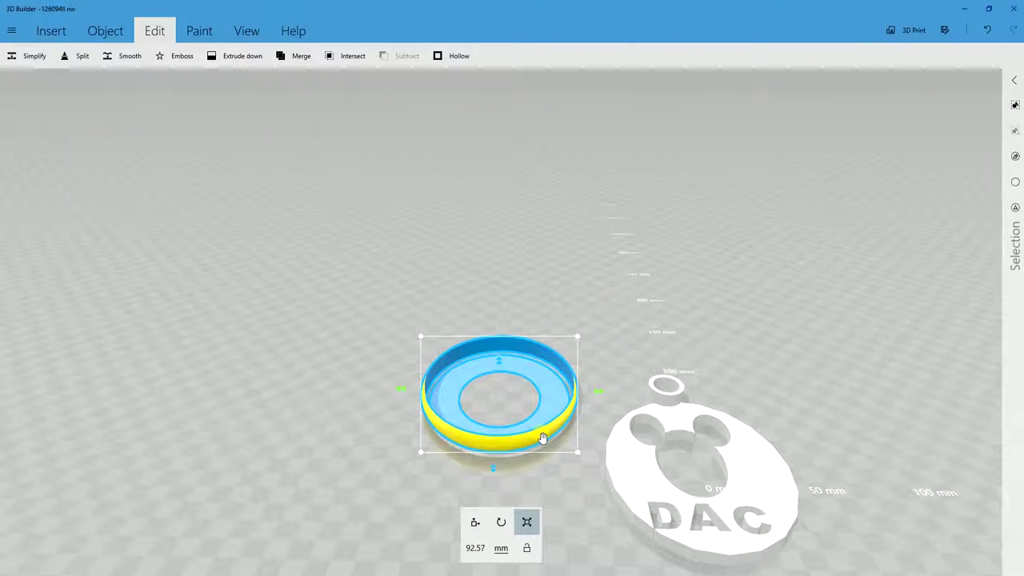
left_click_drag(566, 463, 580, 390)
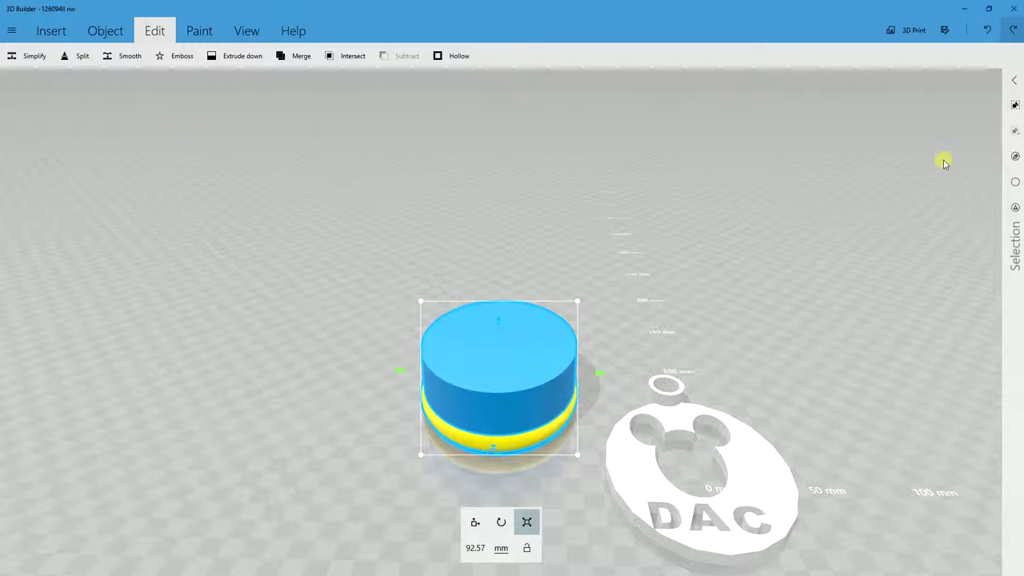
right_click_drag(821, 302, 743, 201)
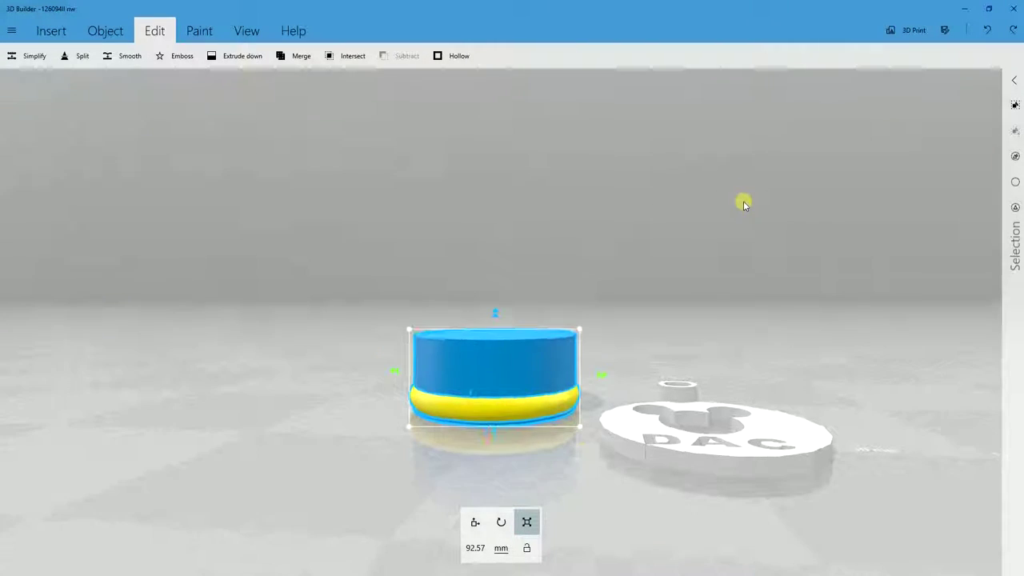
Move the blue cylinder down into the yellow ring's hole at 20 mm height.
left_click(475, 524)
left_click_drag(494, 311, 494, 320)
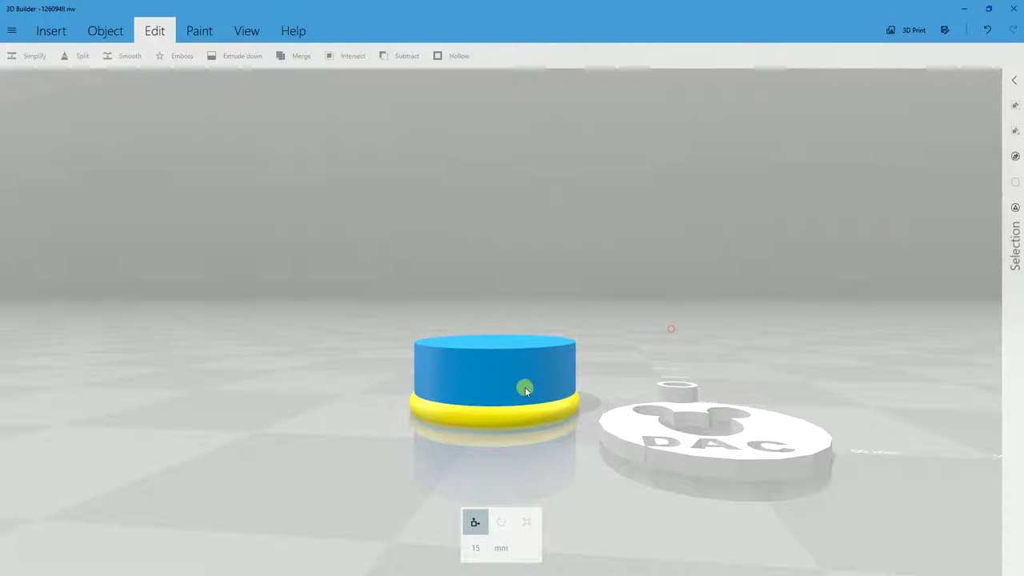
left_click_drag(525, 387, 508, 299)
mouse_move(711, 297)
left_mouse_down()
mouse_move(712, 273)
mouse_move(702, 284)
left_mouse_up()
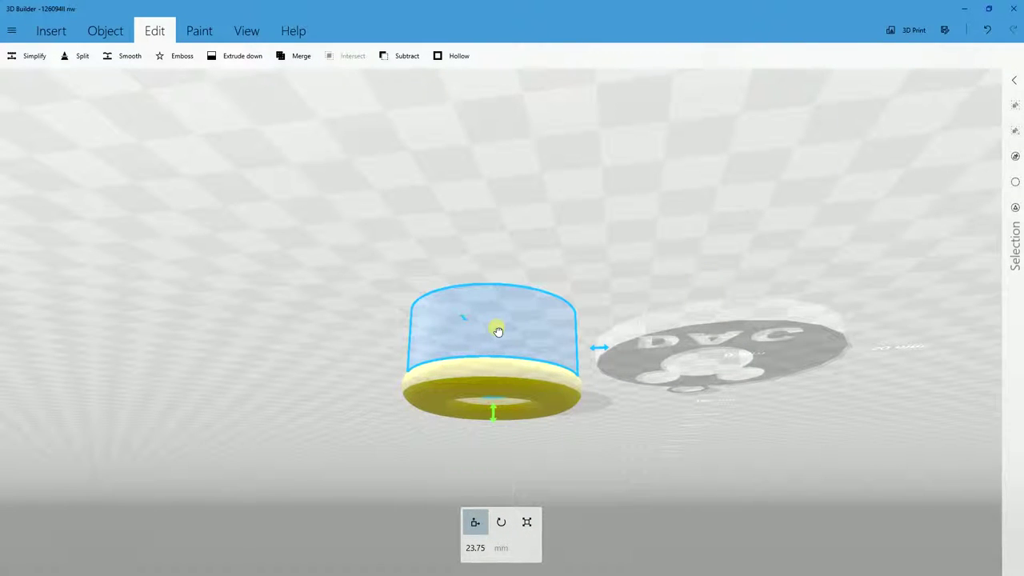
left_click_drag(498, 332, 499, 337)
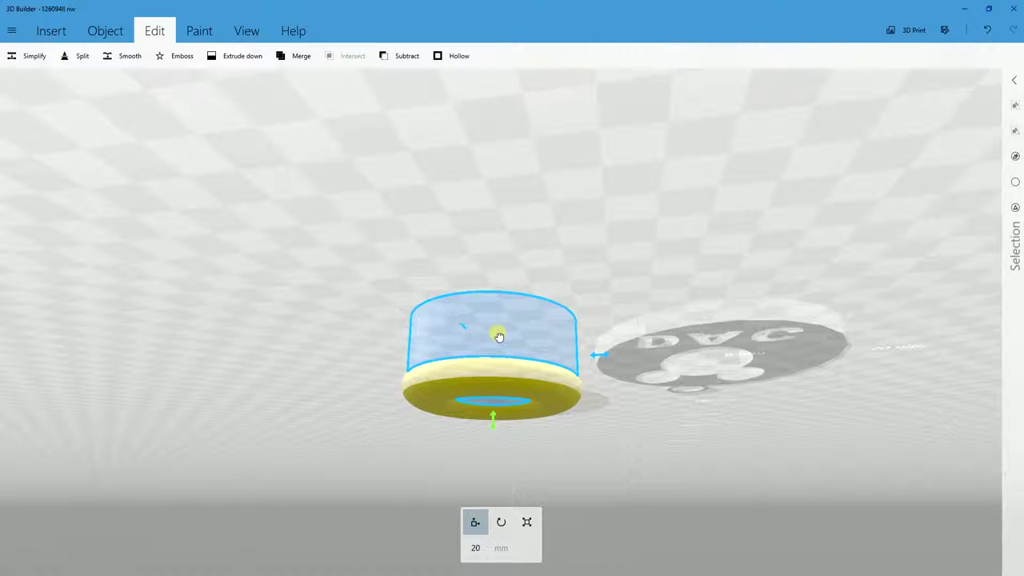
right_click_drag(659, 329, 588, 411)
Lift the yellow ring to 7.5 mm, then reselect the blue cylinder.
left_click(518, 398)
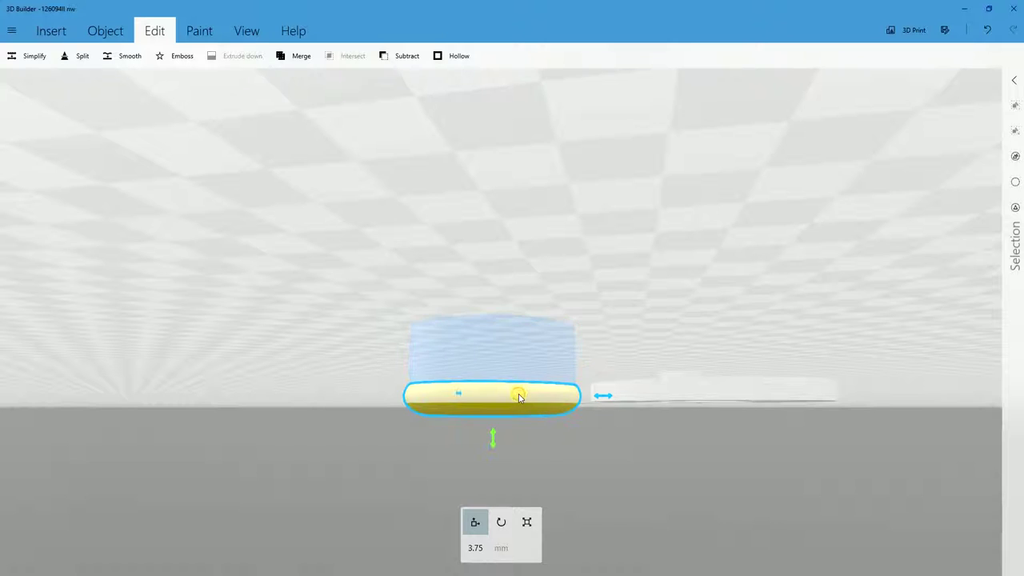
left_click_drag(491, 441, 492, 427)
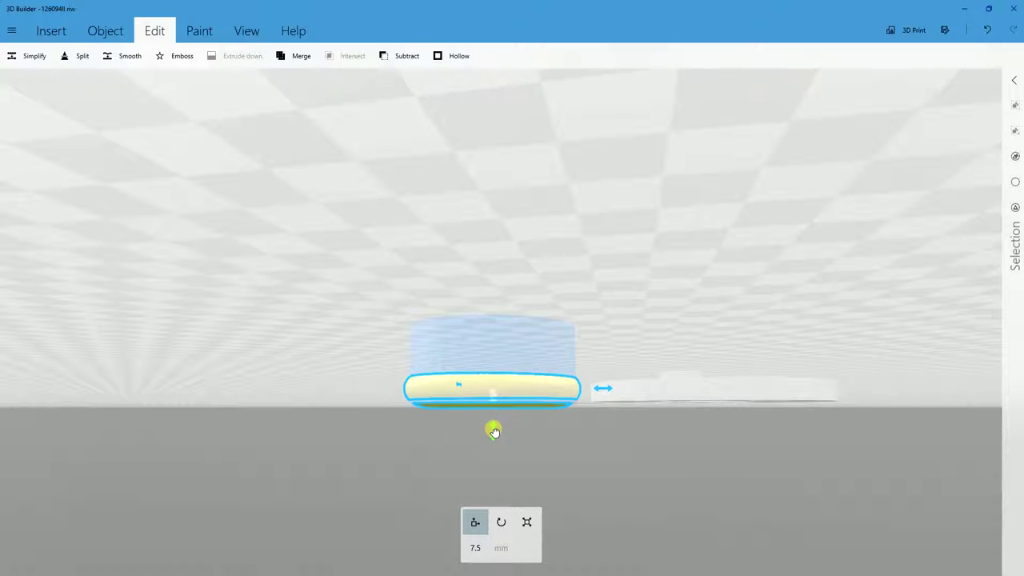
right_click_drag(657, 422, 633, 395)
left_click(493, 321)
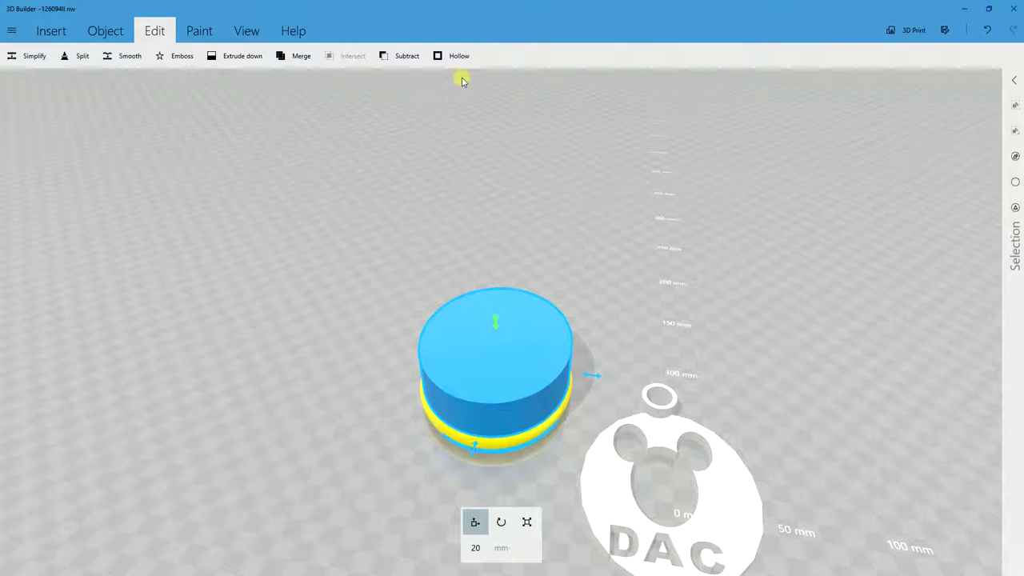
Subtract the cylinder from the yellow ring and raise the hollowed ring to 10 mm.
left_click(408, 57)
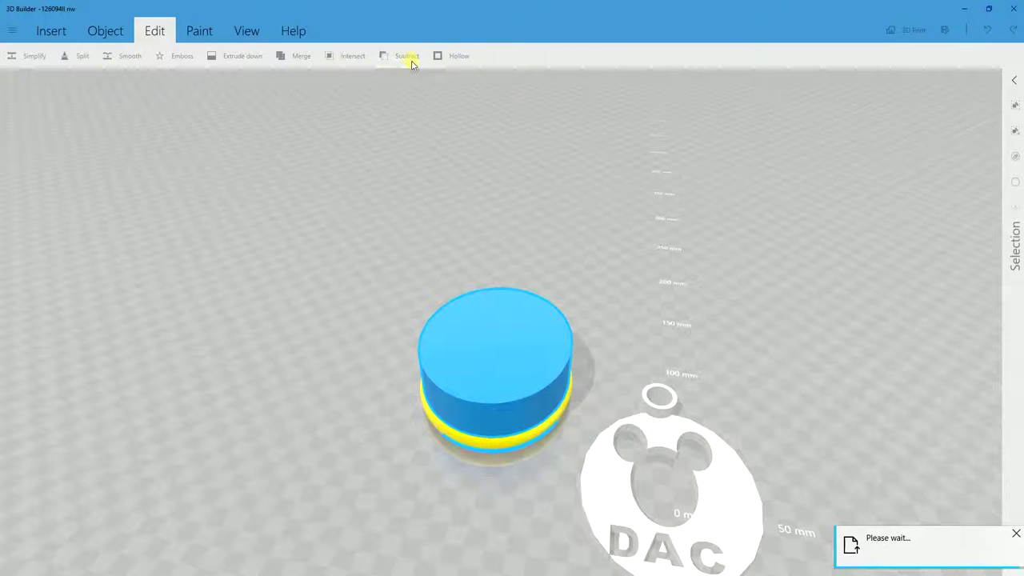
left_click_drag(565, 263, 696, 255)
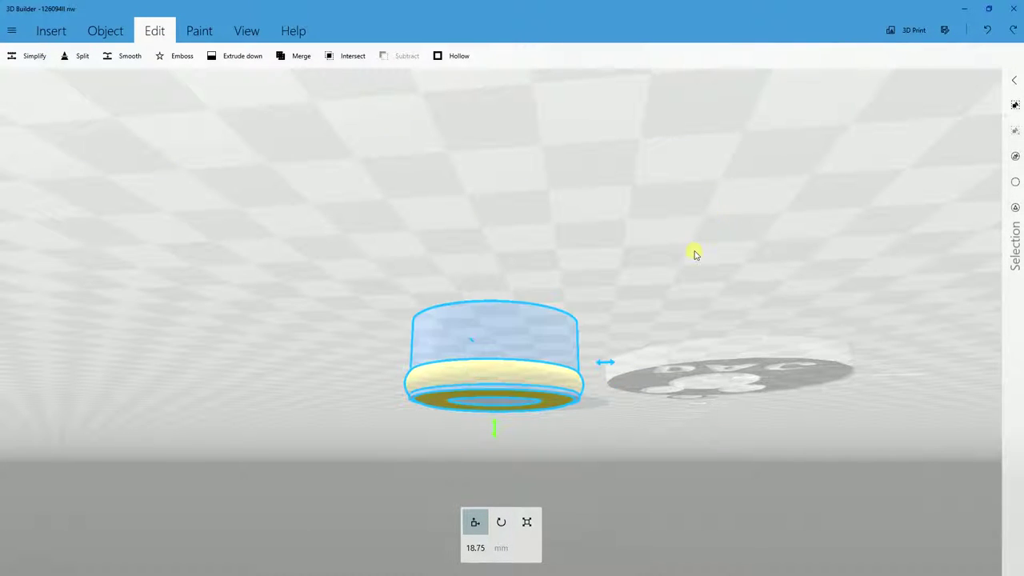
left_click(561, 402)
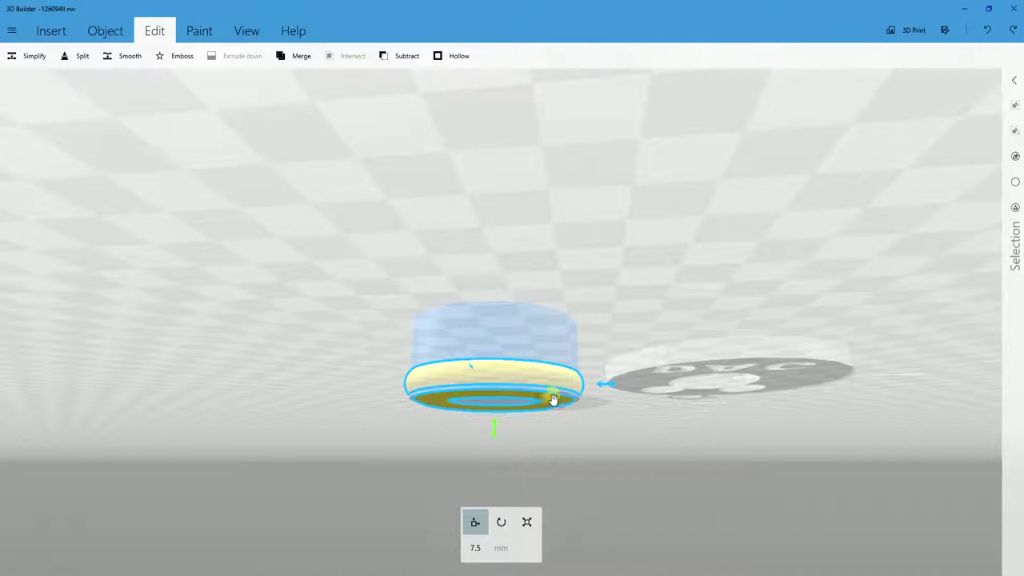
left_click_drag(498, 429, 498, 422)
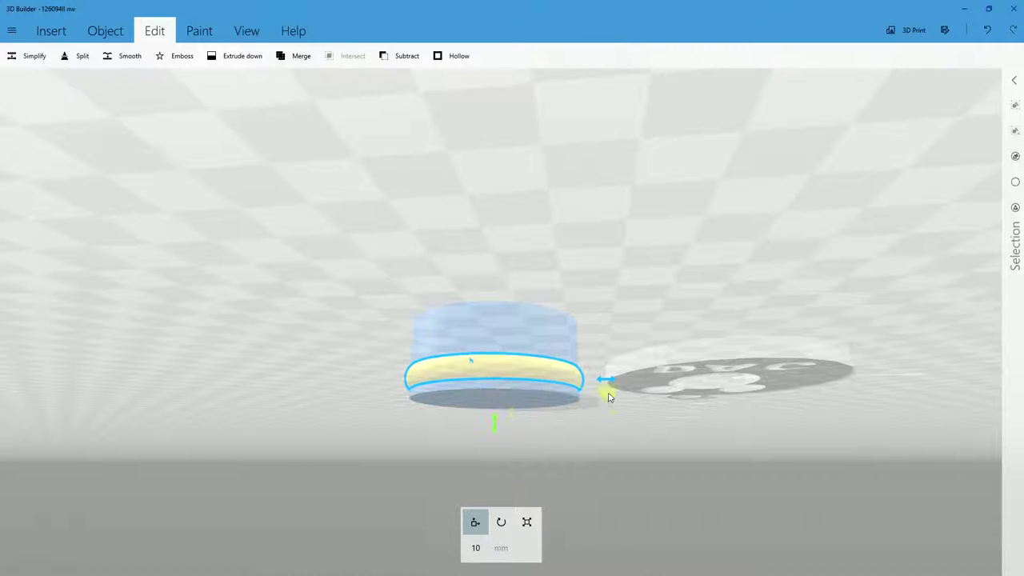
right_click_drag(608, 393, 609, 418)
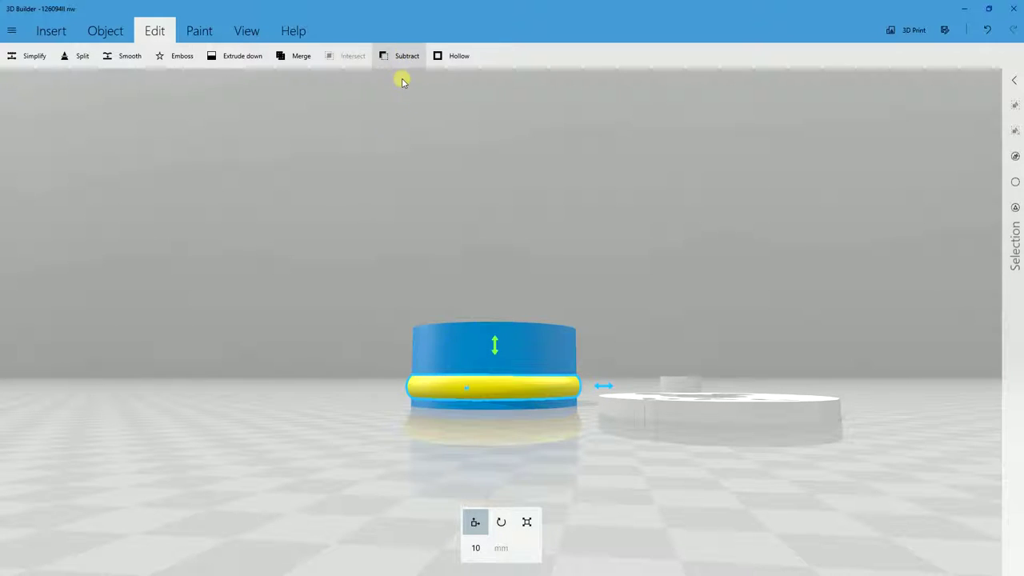
Select the ring with the blue cylinder and subtract again, leaving a thin ring.
left_click(457, 360)
right_click_drag(416, 181, 405, 58)
left_click(404, 57)
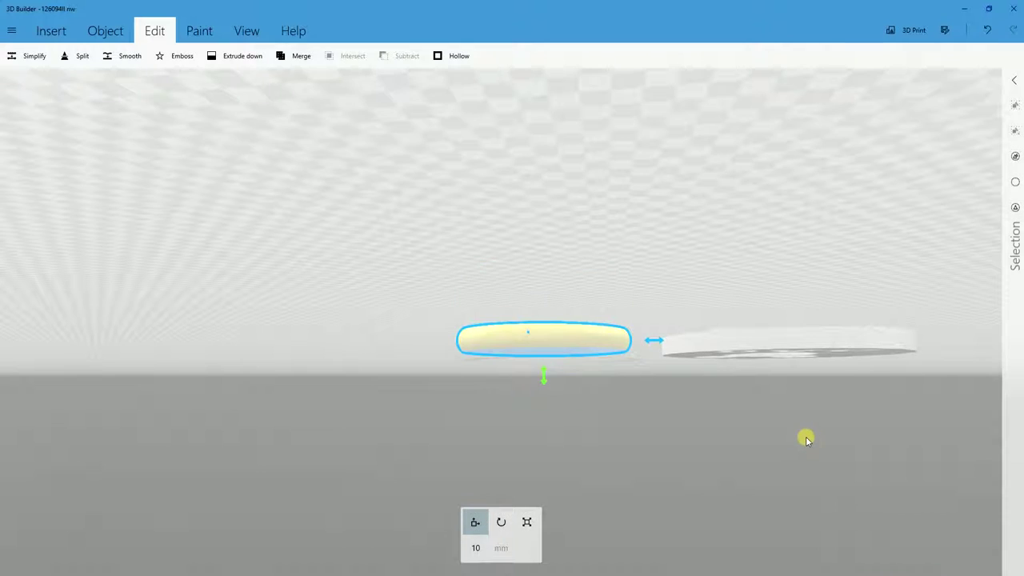
left_click_drag(805, 436, 668, 455)
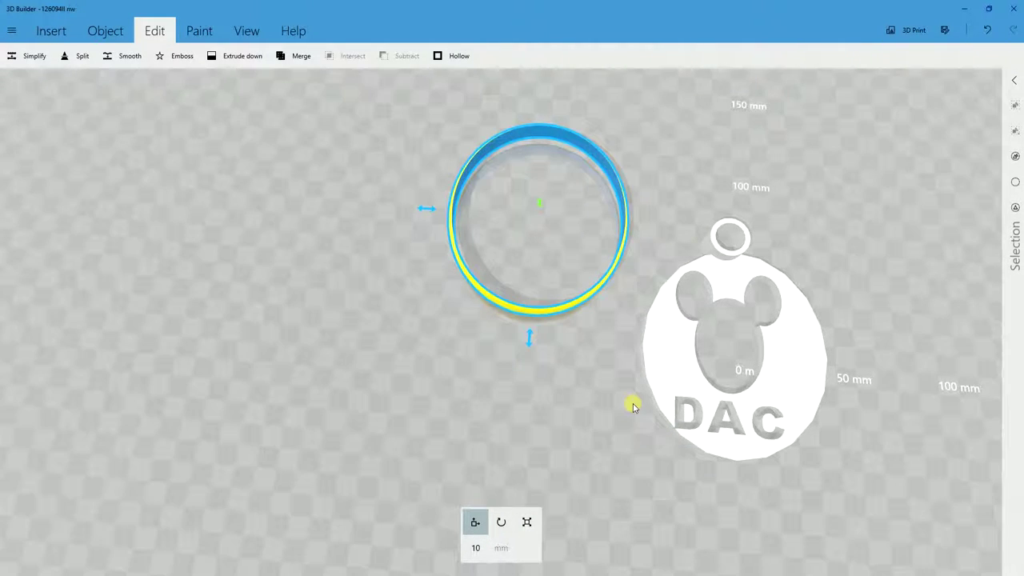
Move the thin ring over the DAC tag, floating 12.97 mm above it.
left_click_drag(633, 407, 691, 291)
left_click_drag(699, 213, 645, 373)
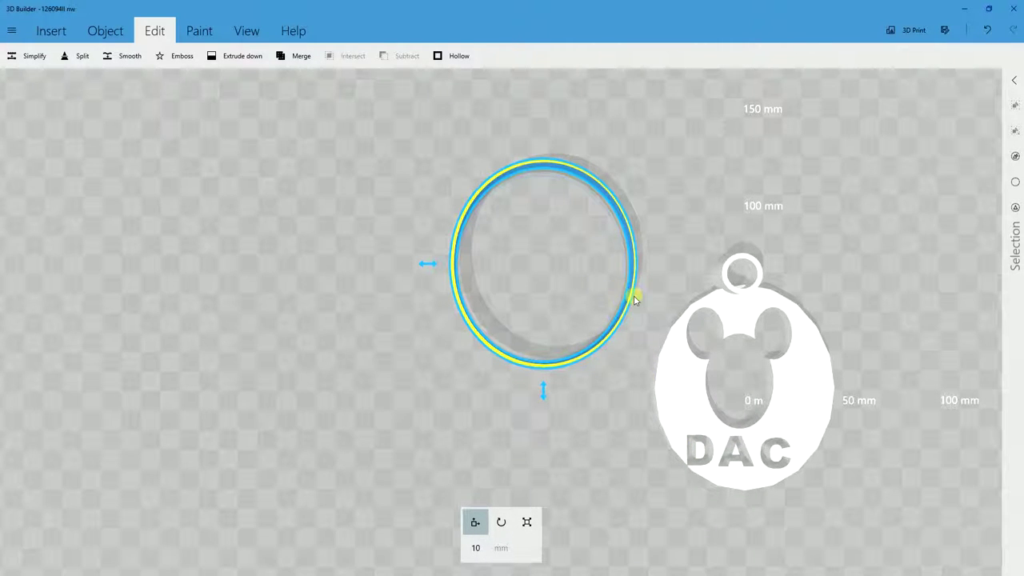
left_click_drag(633, 295, 837, 423)
left_click_drag(907, 405, 576, 222)
Drag the ring's height between 1.38 and 12.51 mm, then enter 12.2.
mouse_move(557, 368)
left_mouse_down()
mouse_move(559, 385)
mouse_move(557, 375)
left_mouse_up()
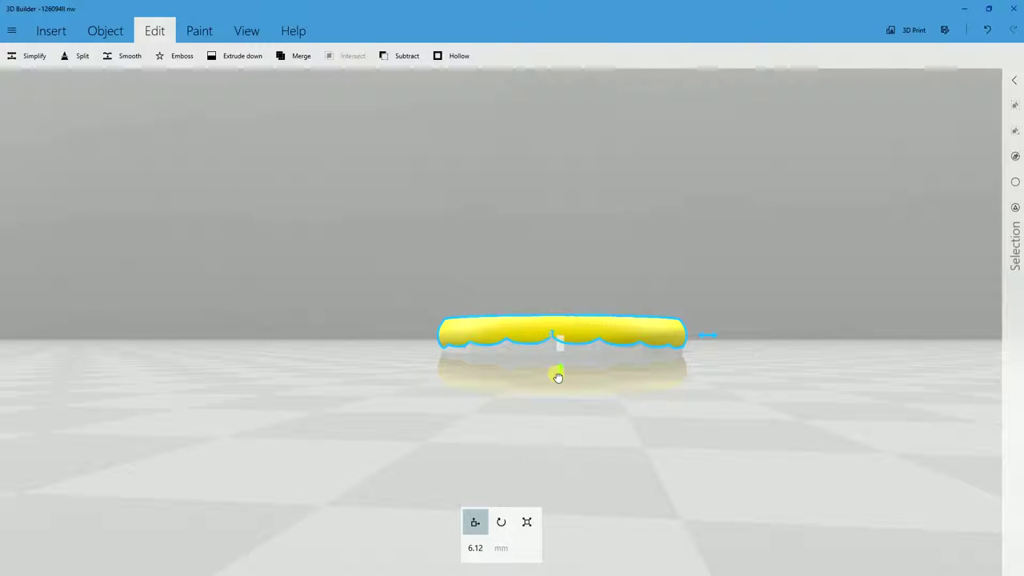
left_click_drag(673, 365, 682, 407)
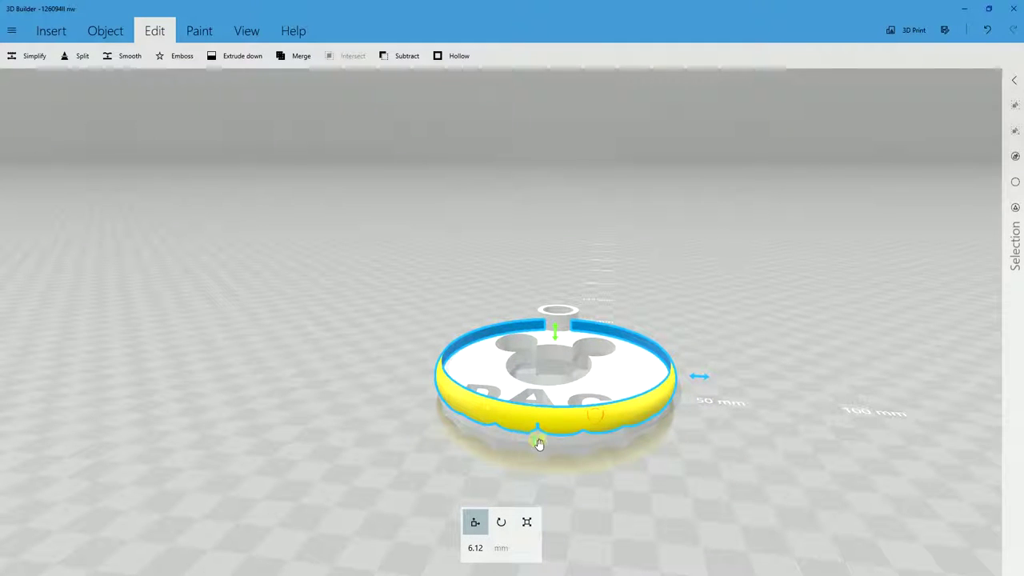
left_click(537, 440)
left_click_drag(752, 358, 755, 359)
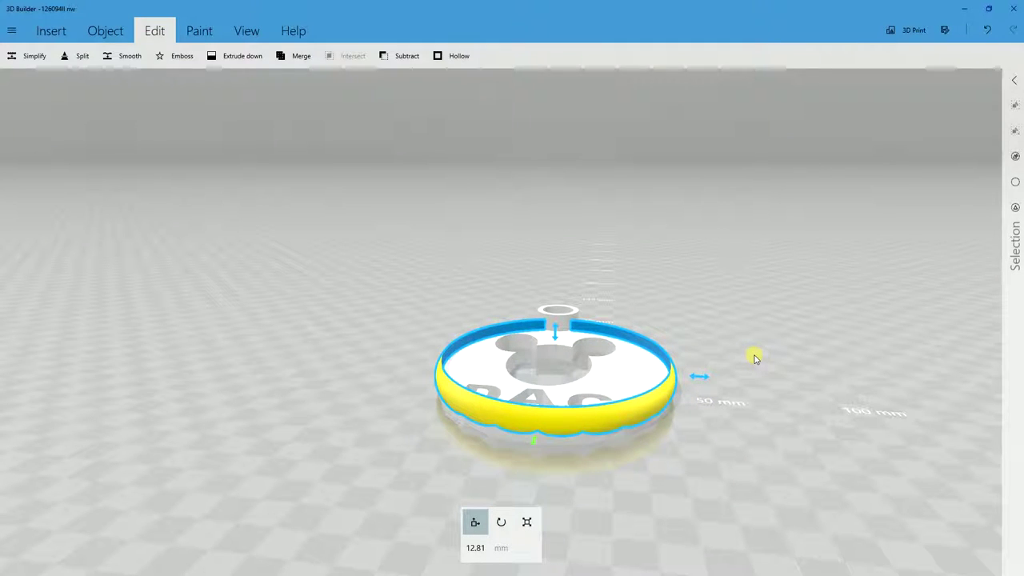
type("12.2")
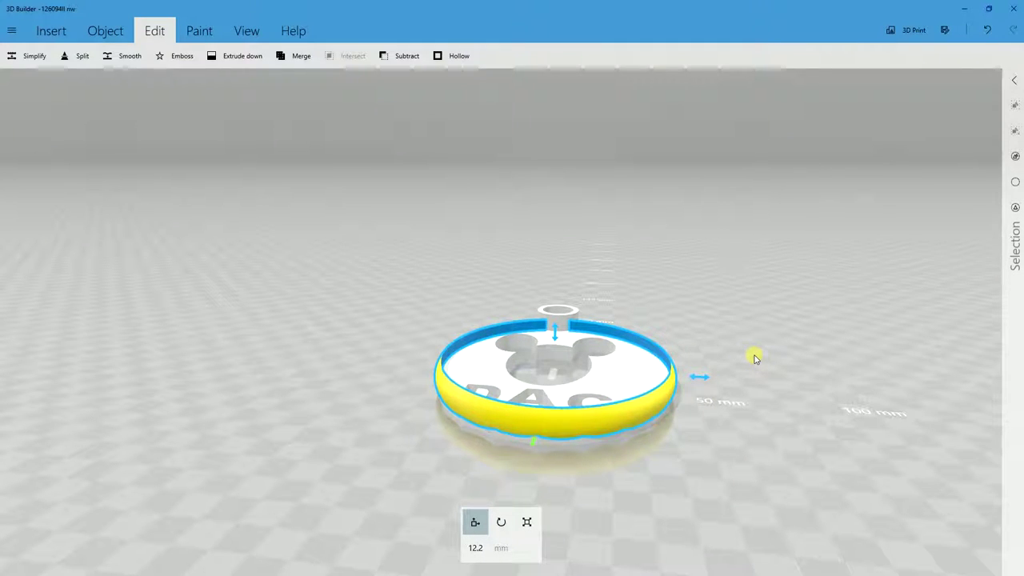
Fine-tune the ring's height with down and up arrow nudges.
key("Down")
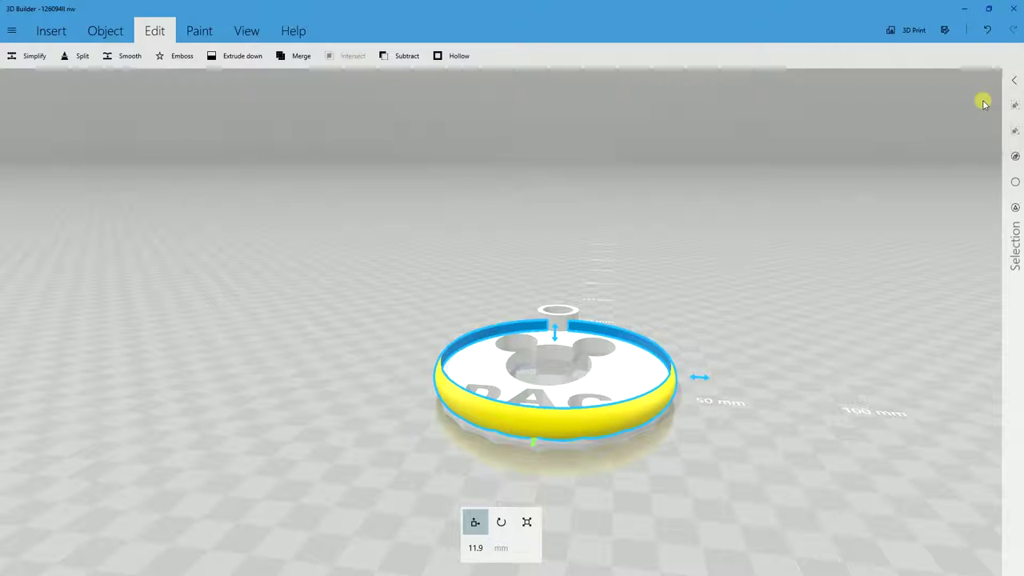
key("Down")
key("Down")
key("Down")
key("Down")
key("Down")
key("Down")
key("Down")
key("Down")
key("Down")
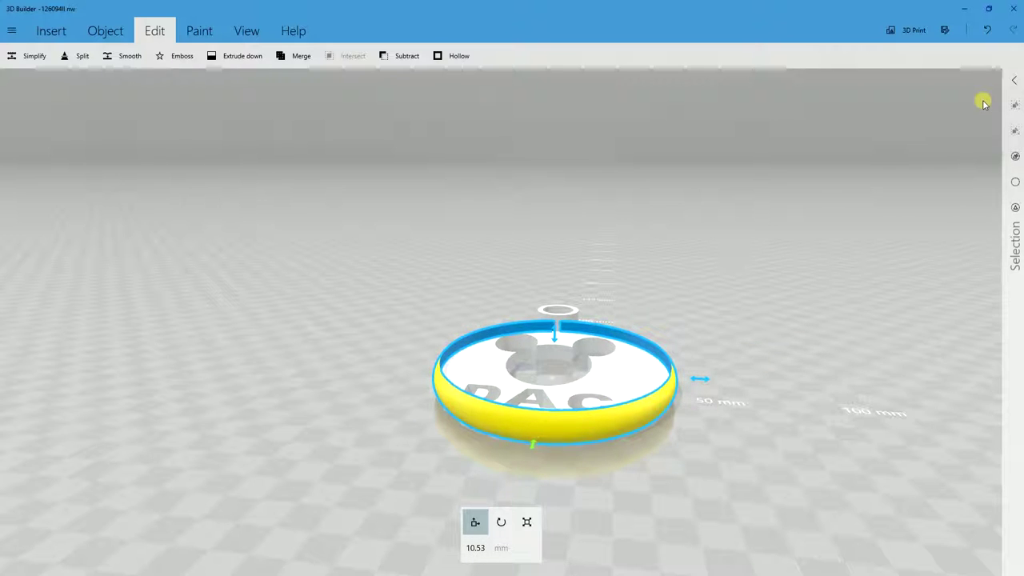
key("Down")
key("Down")
key("Down")
key("Down")
key("Down")
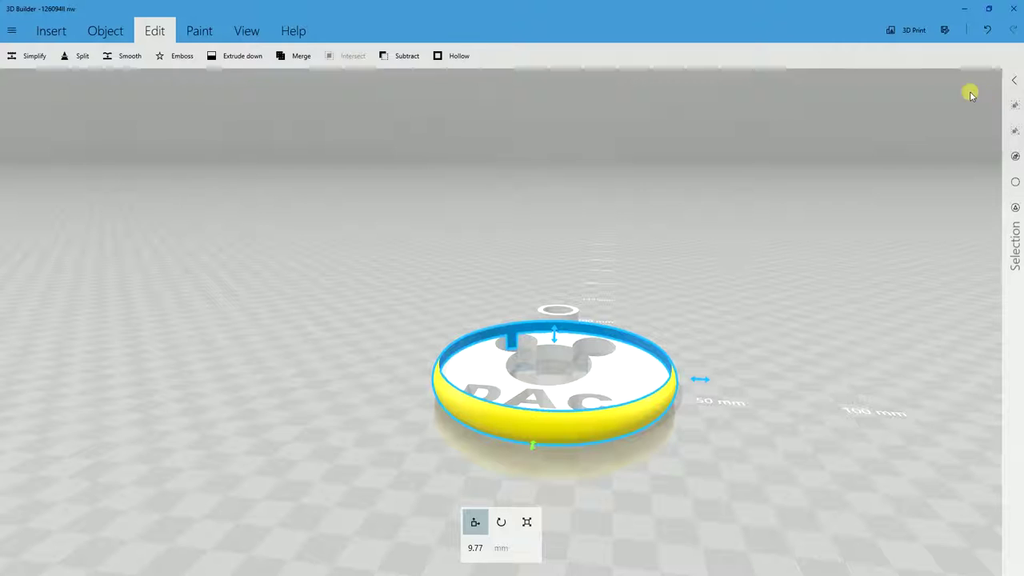
key("Up")
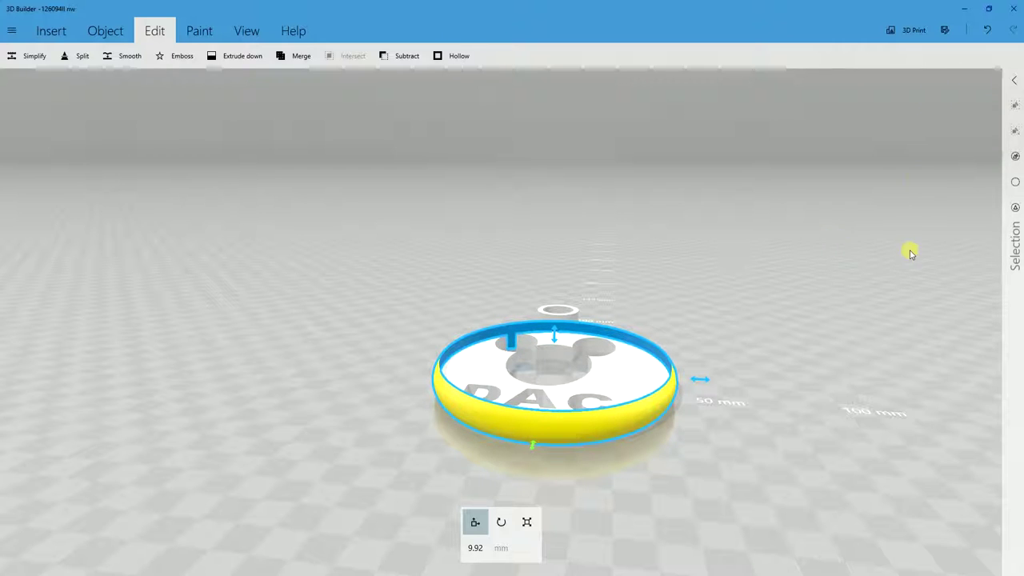
key("Up")
key("Up")
key("Up")
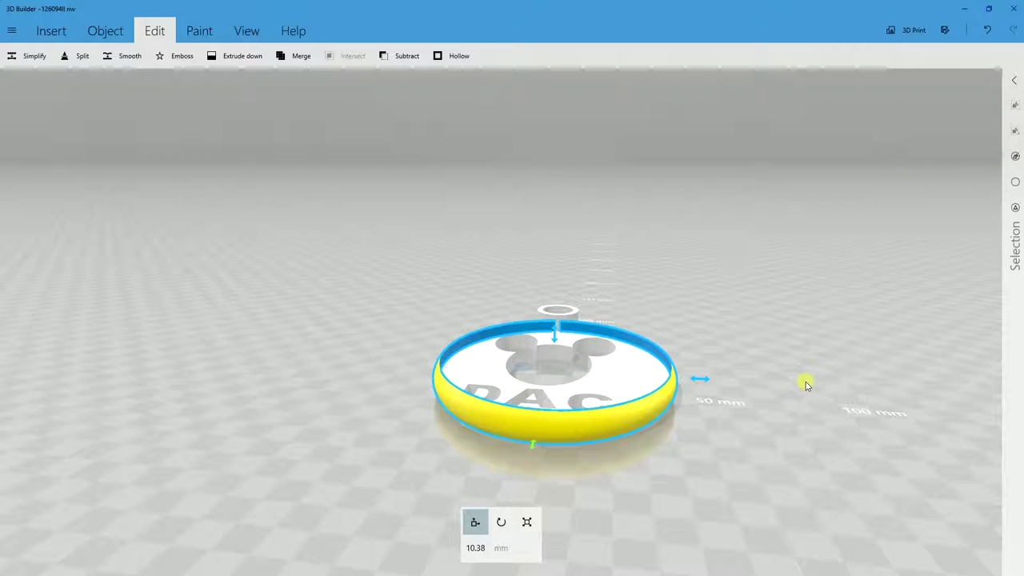
key("Down")
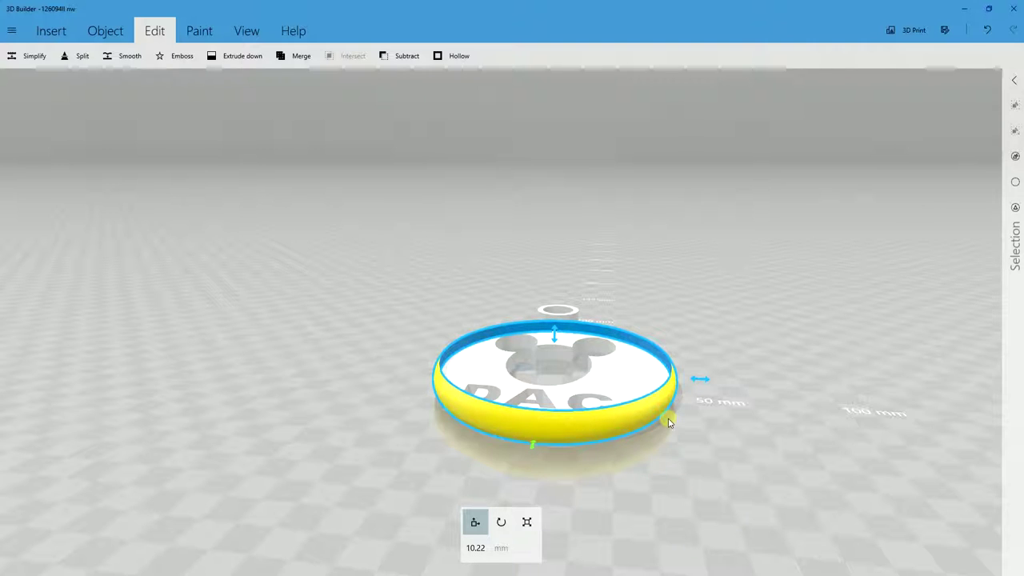
Check the ring from several angles and nudge it until it reads 12.2 mm.
right_click_drag(670, 423, 773, 349)
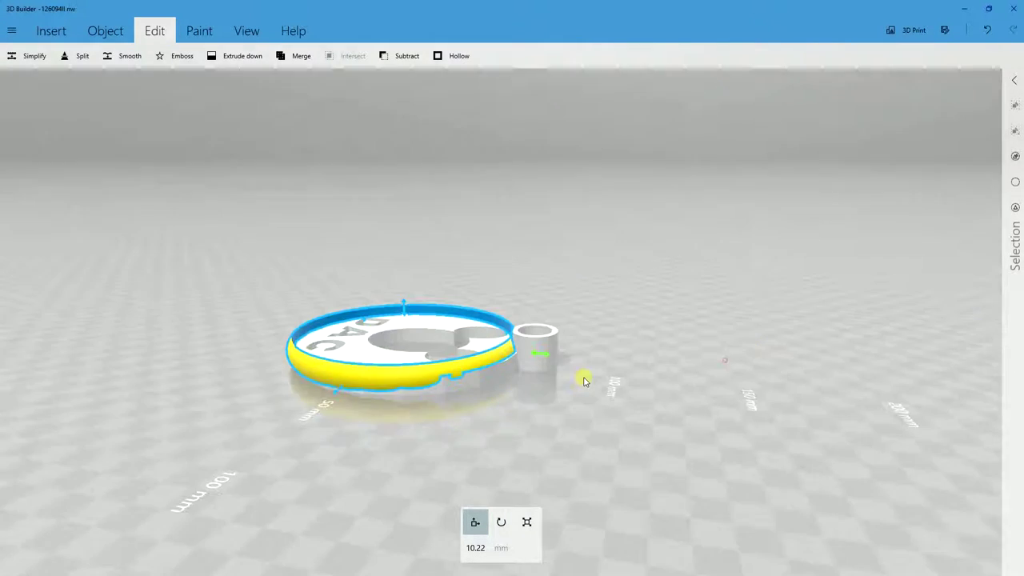
right_click_drag(584, 381, 622, 389)
right_click_drag(626, 327, 641, 318)
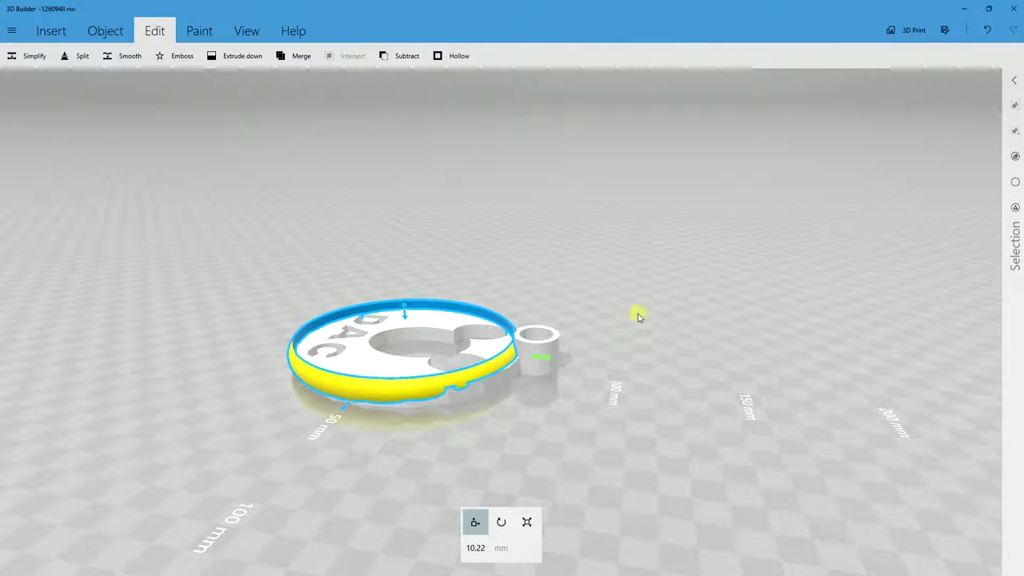
key("Up")
key("Up")
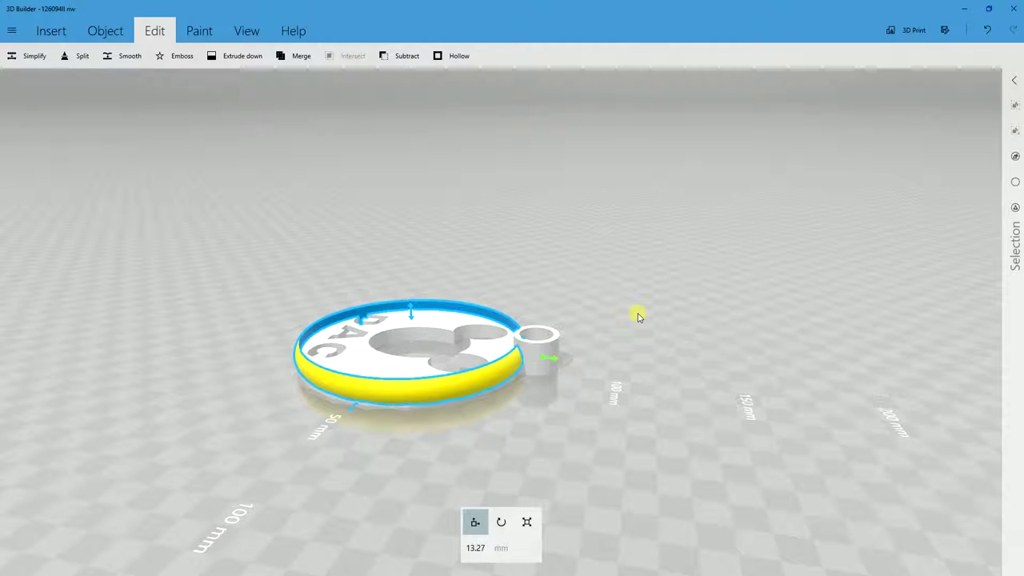
key("Down")
key("Down")
key("Down")
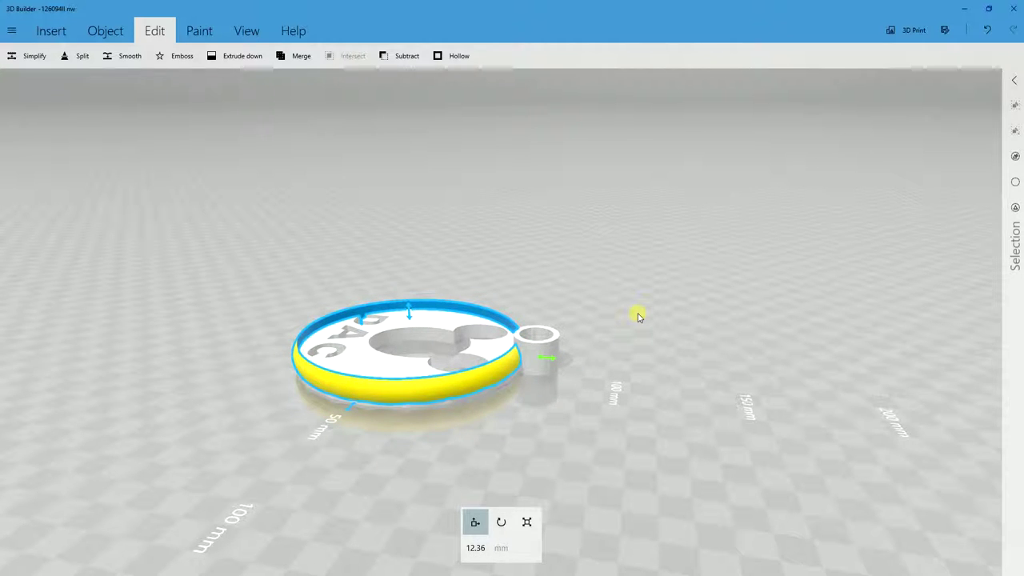
right_click_drag(638, 316, 459, 535)
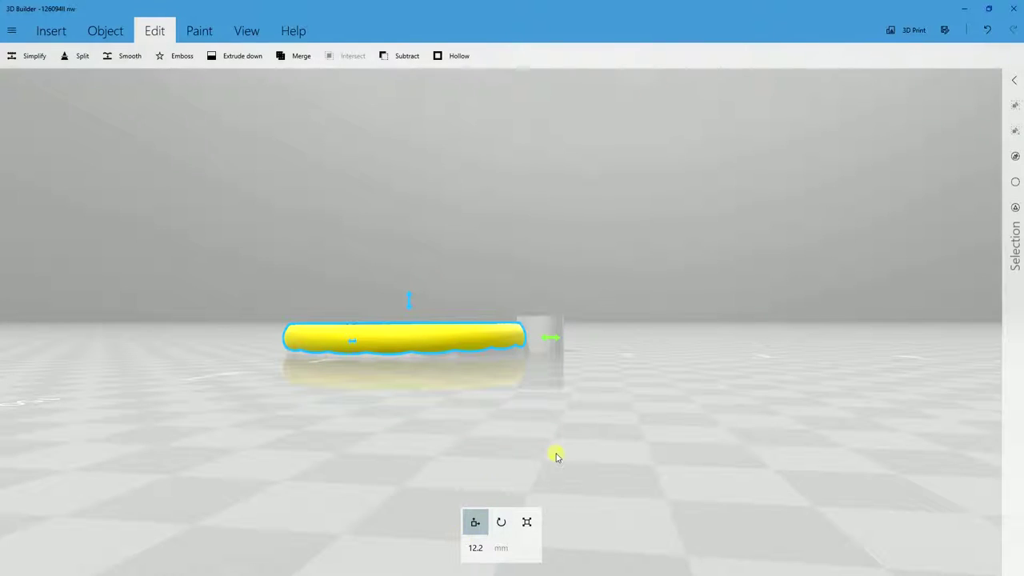
right_click_drag(555, 453, 728, 367)
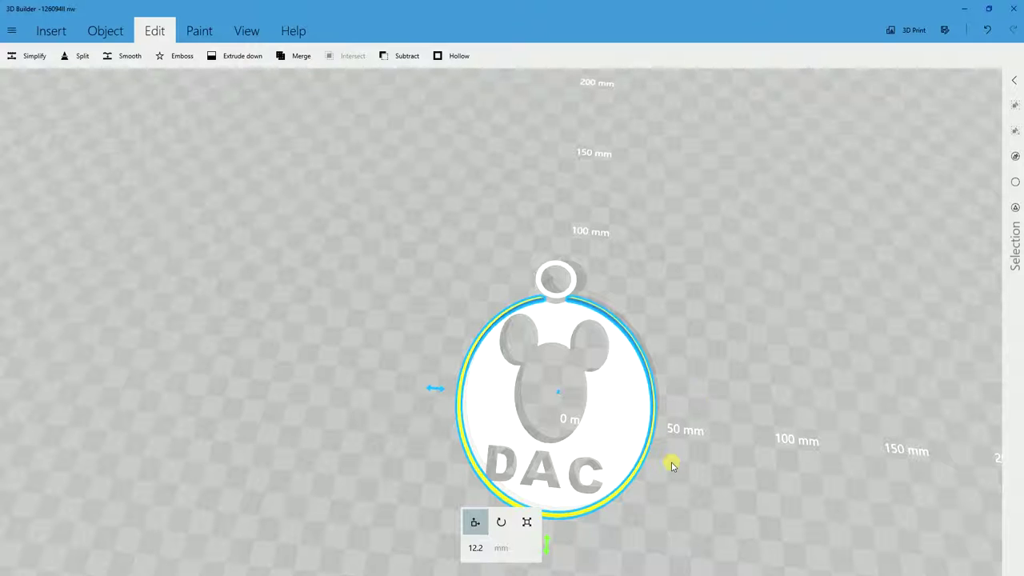
Select all objects and merge the ring, Mickey tag, lettering and loop into one keychain.
left_click(1016, 158)
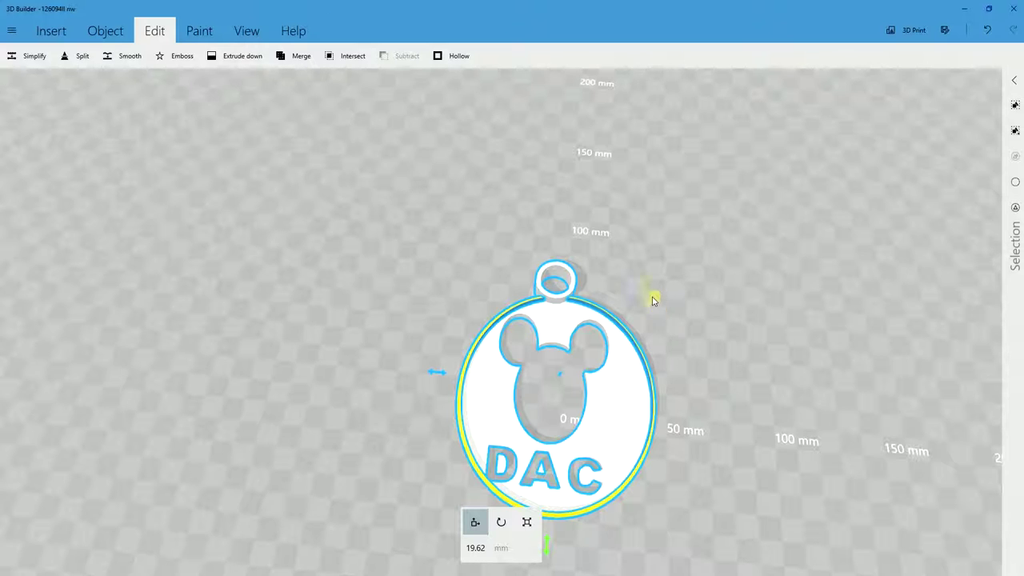
left_click(298, 55)
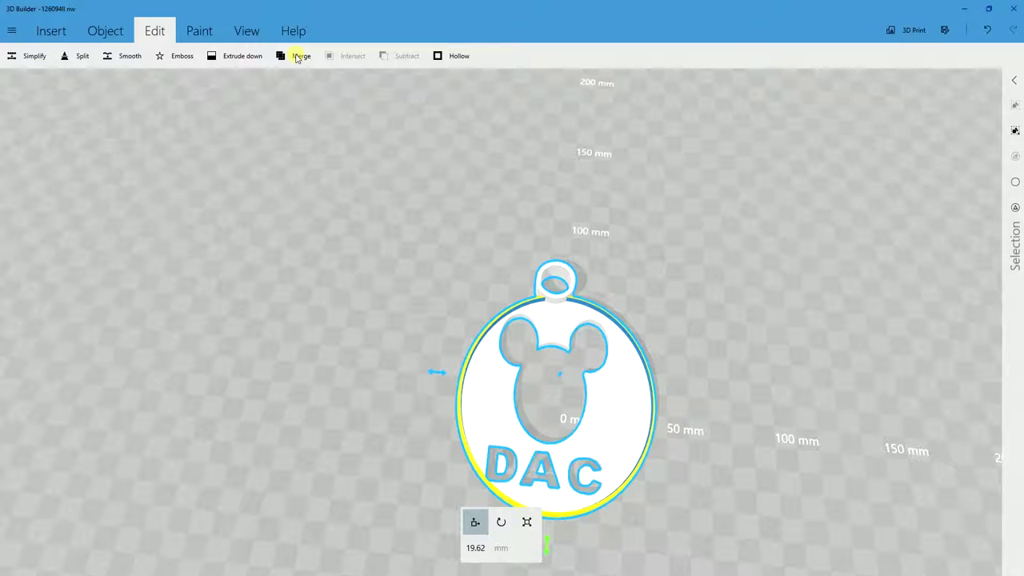
left_click_drag(552, 293, 853, 301)
left_click_drag(457, 365, 483, 423)
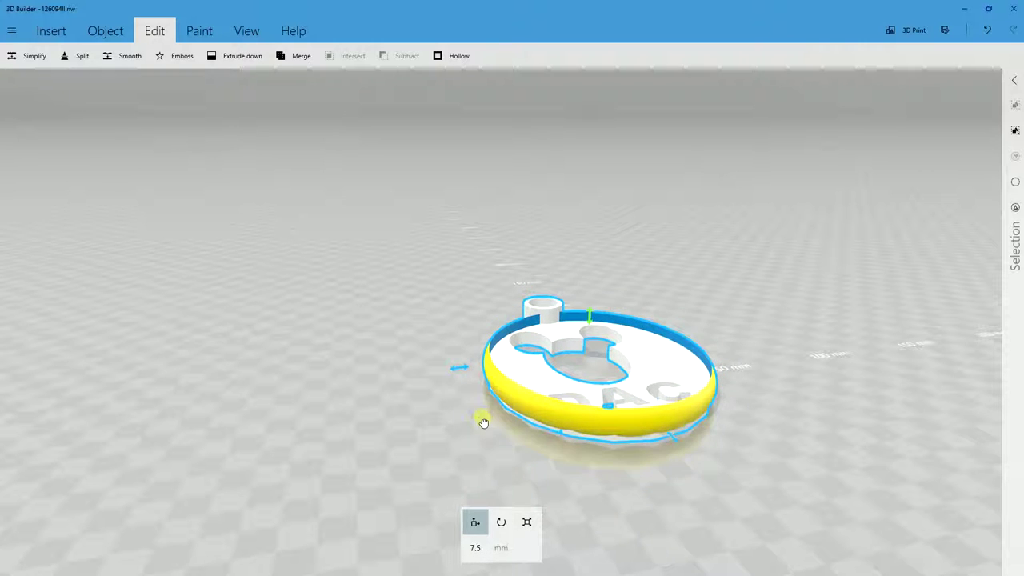
left_click_drag(865, 203, 608, 238)
left_click_drag(631, 210, 756, 169)
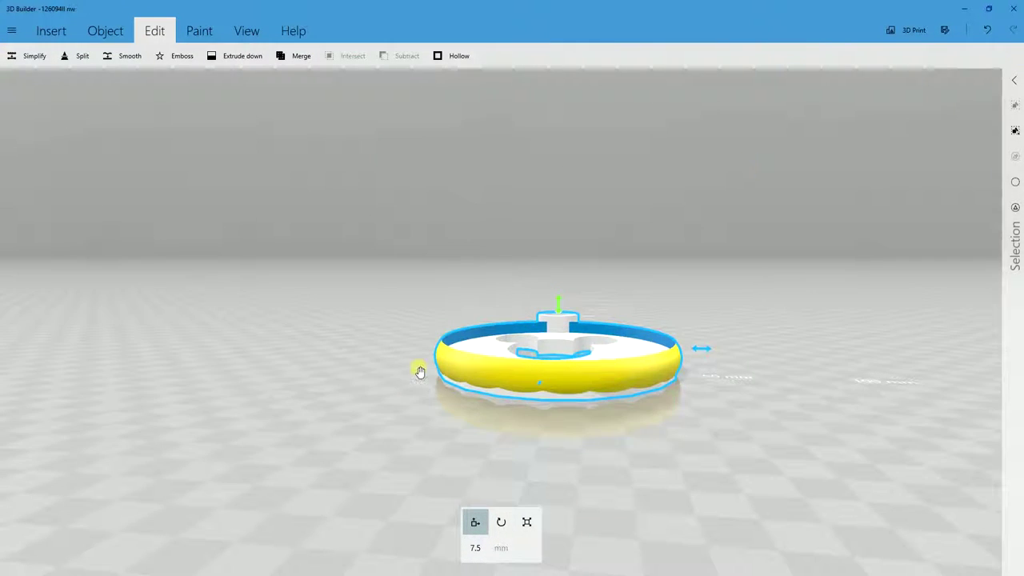
left_click_drag(421, 371, 754, 357)
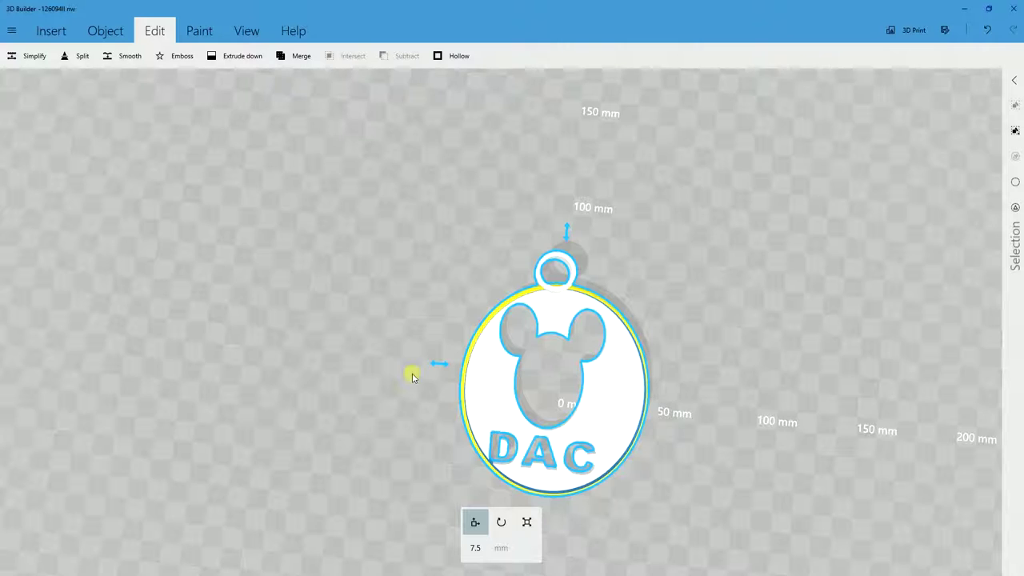
Save the keychain as STL named 'ricklantis fixed', accepting the format warning.
left_click(14, 32)
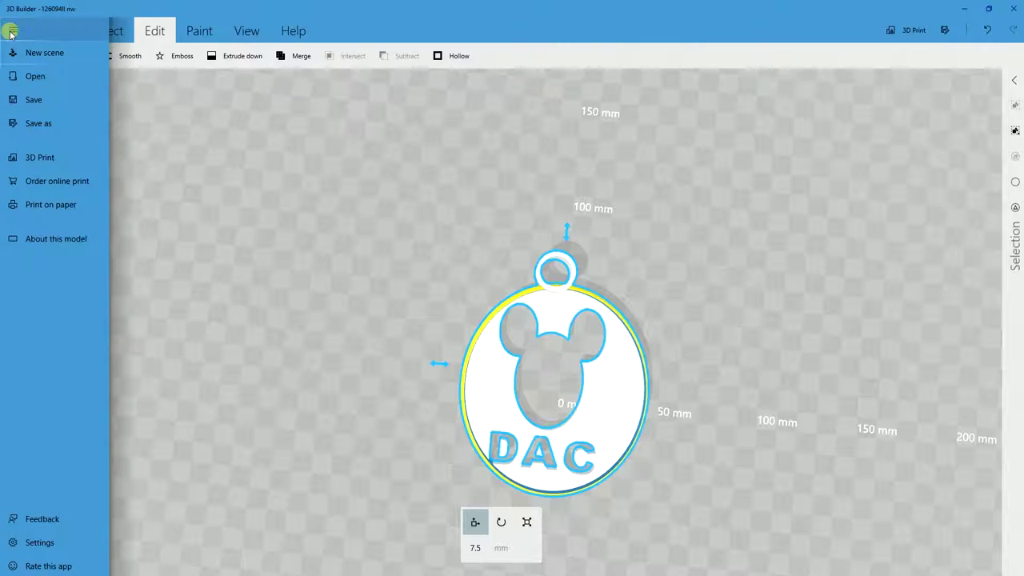
left_click(68, 123)
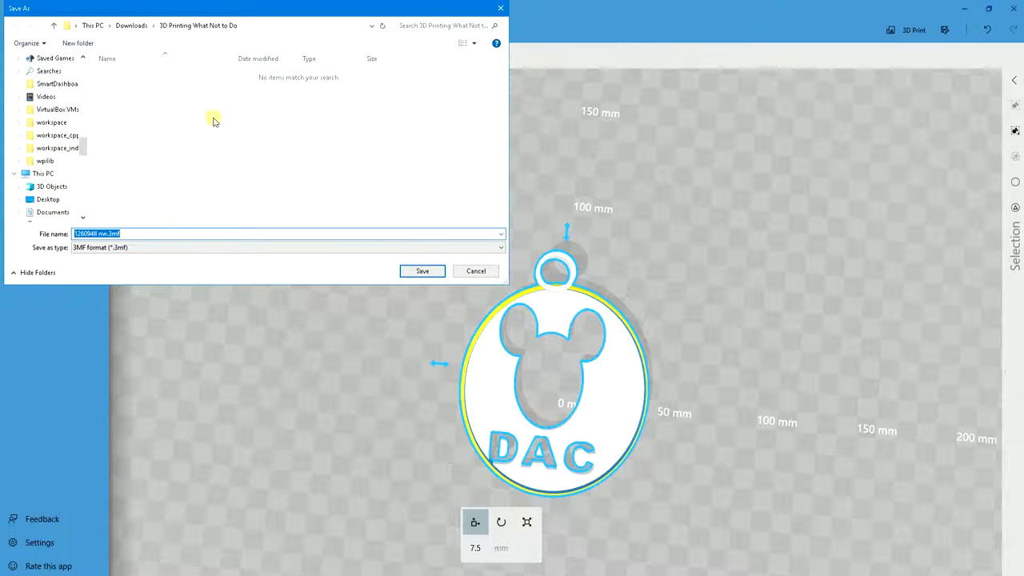
left_click(156, 249)
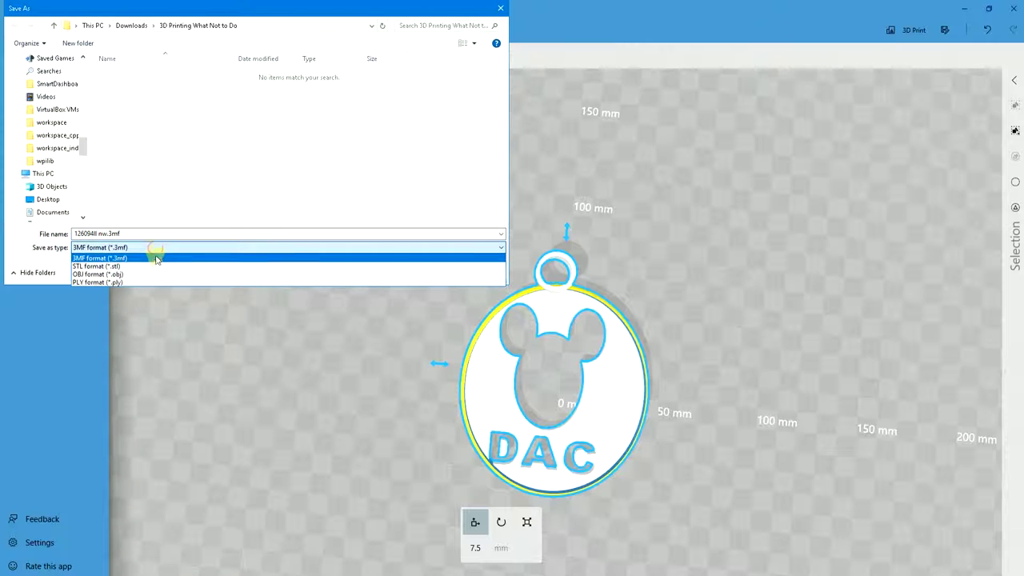
left_click(163, 269)
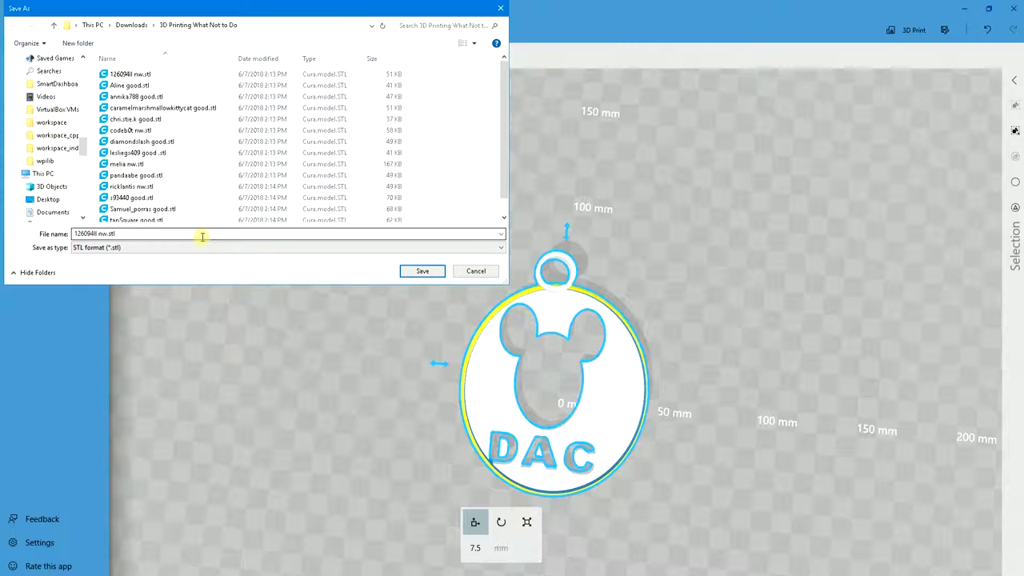
left_click(112, 234)
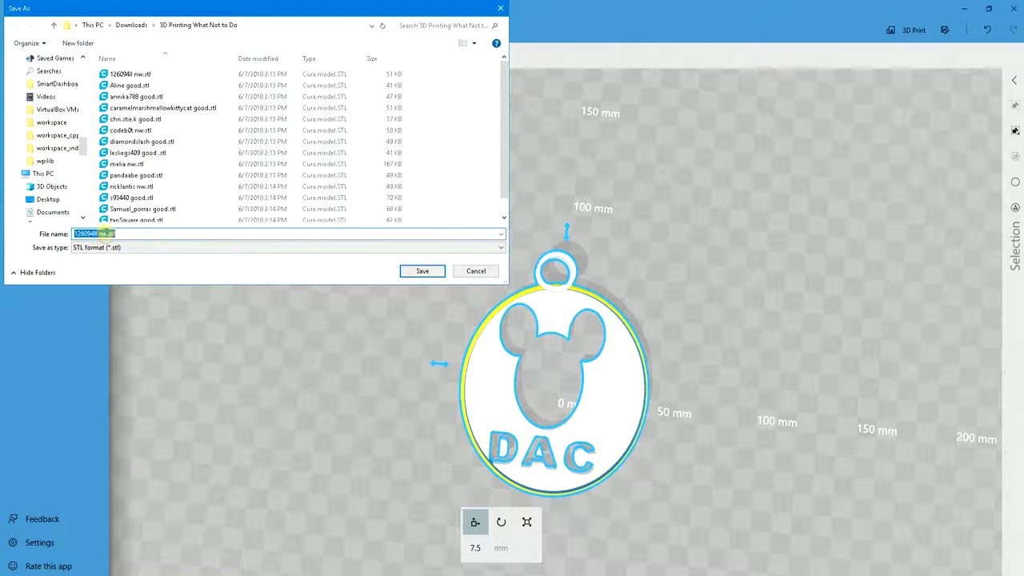
left_click(108, 234)
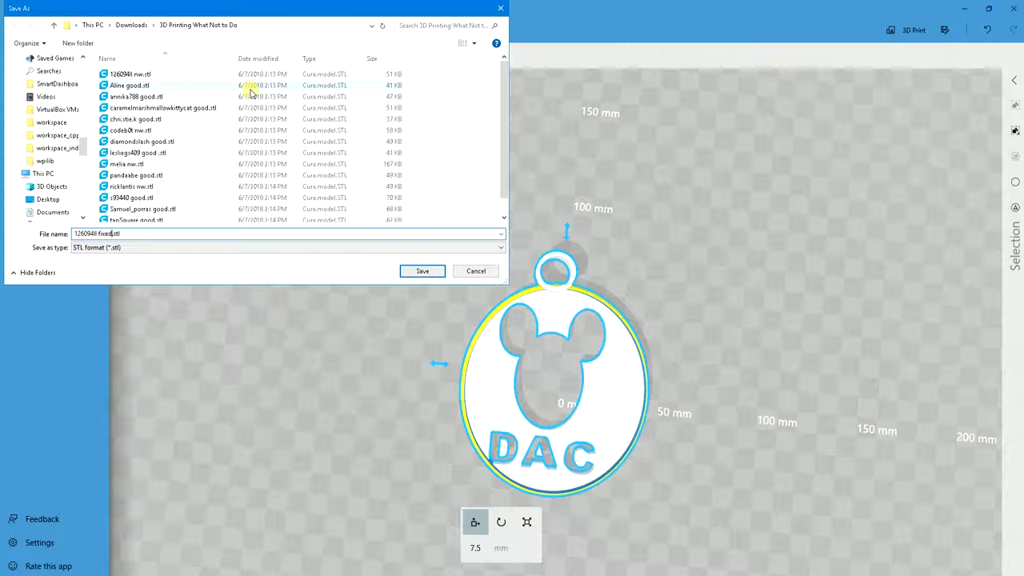
left_click(412, 271)
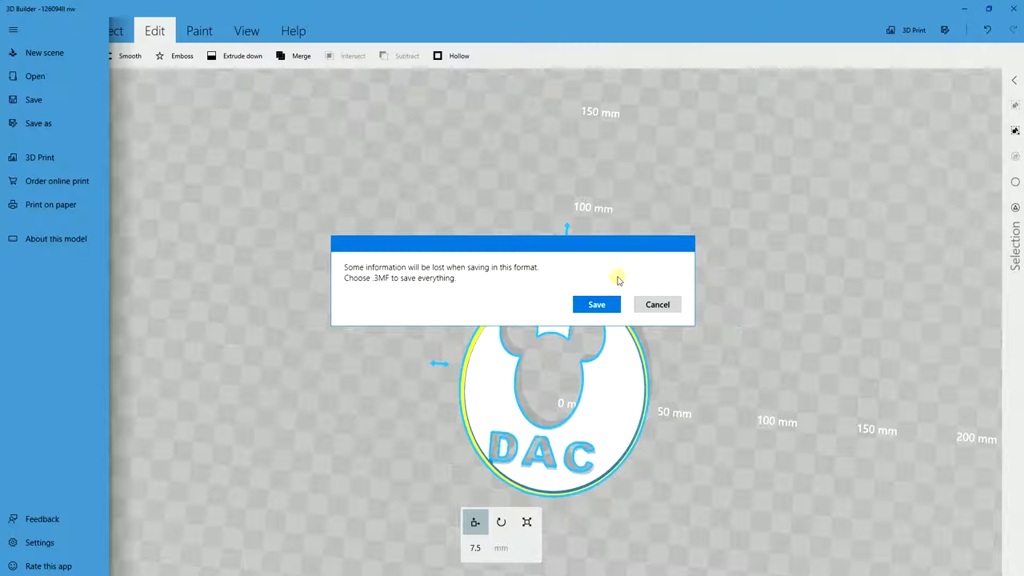
left_click(600, 306)
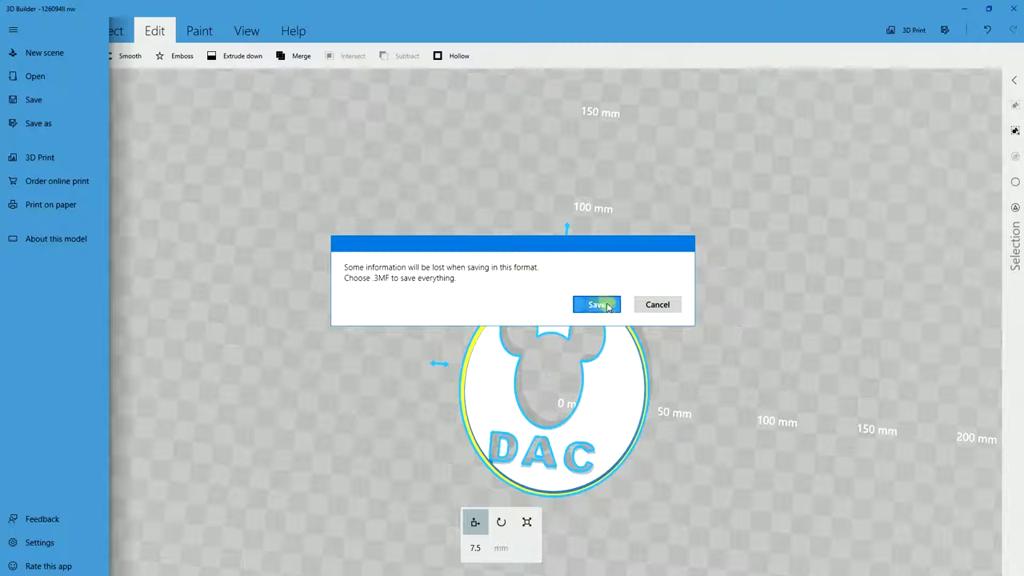
left_click(605, 307)
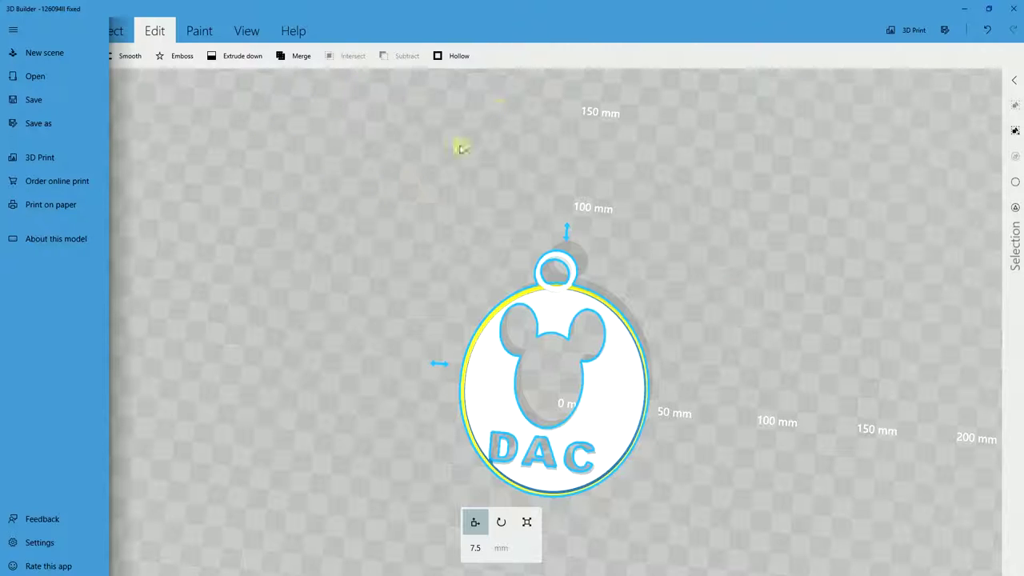
Clear the scene and load the Aline good keychain into the import preview.
left_click(56, 56)
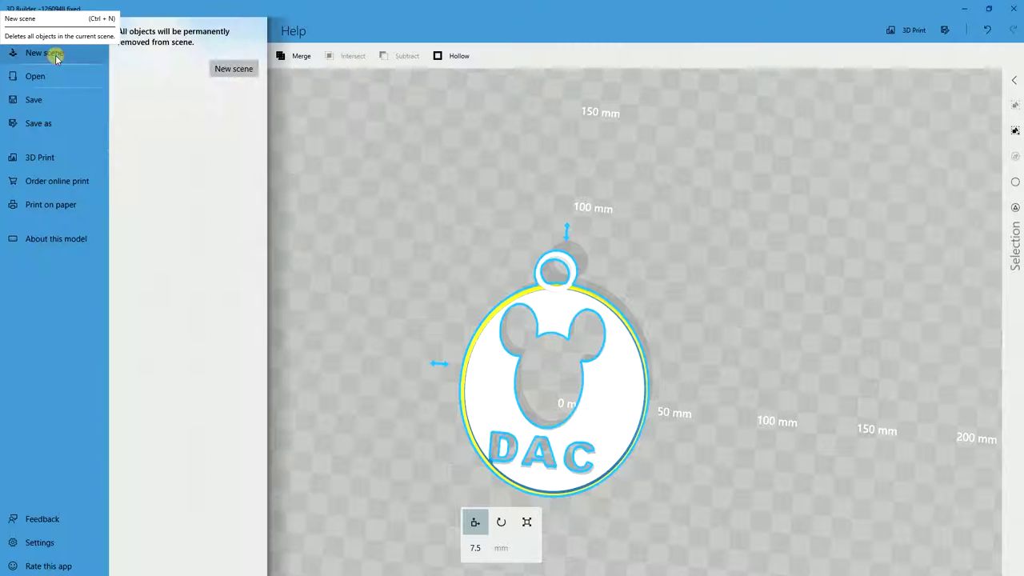
left_click(252, 68)
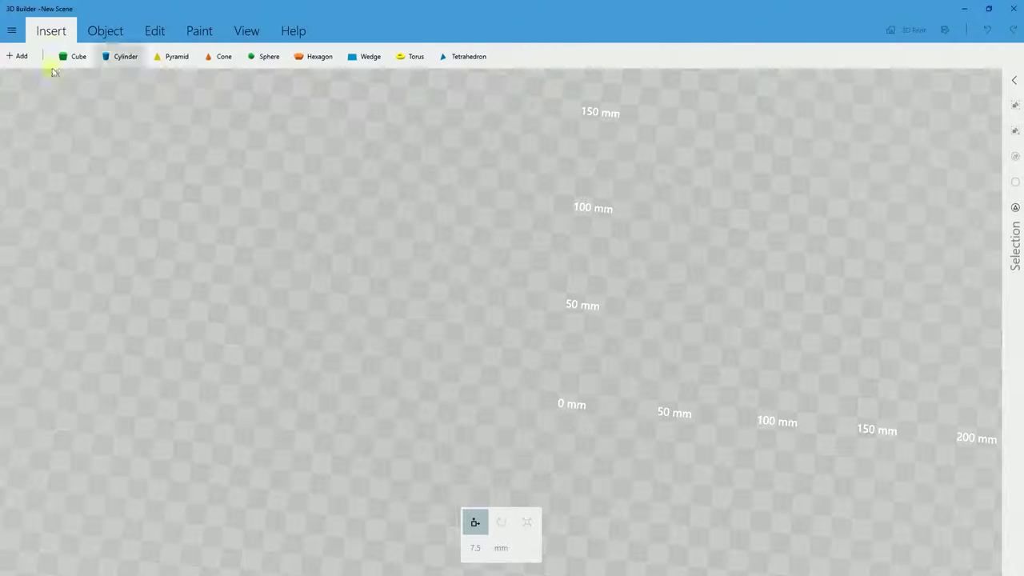
left_click(17, 57)
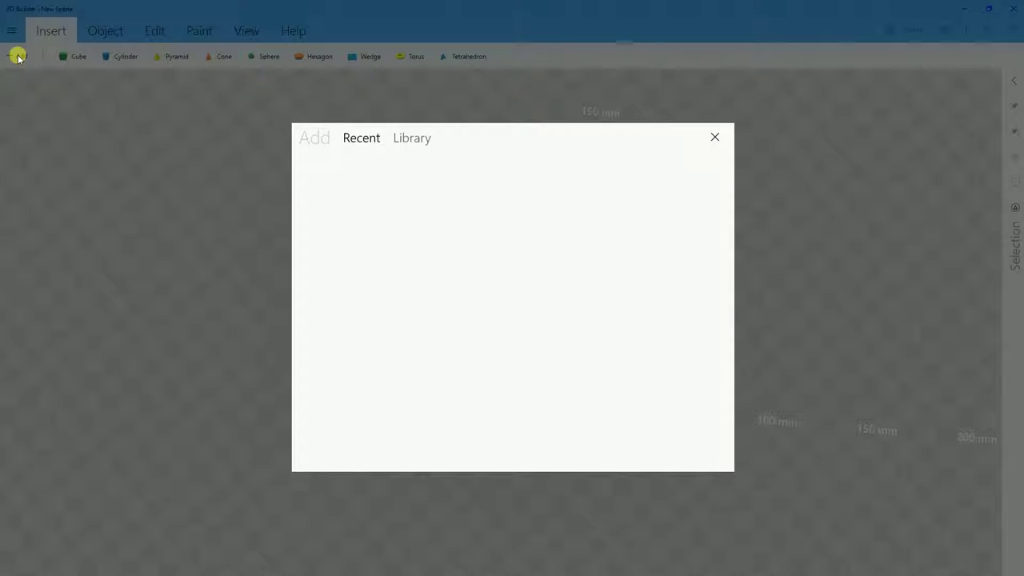
left_click(340, 167)
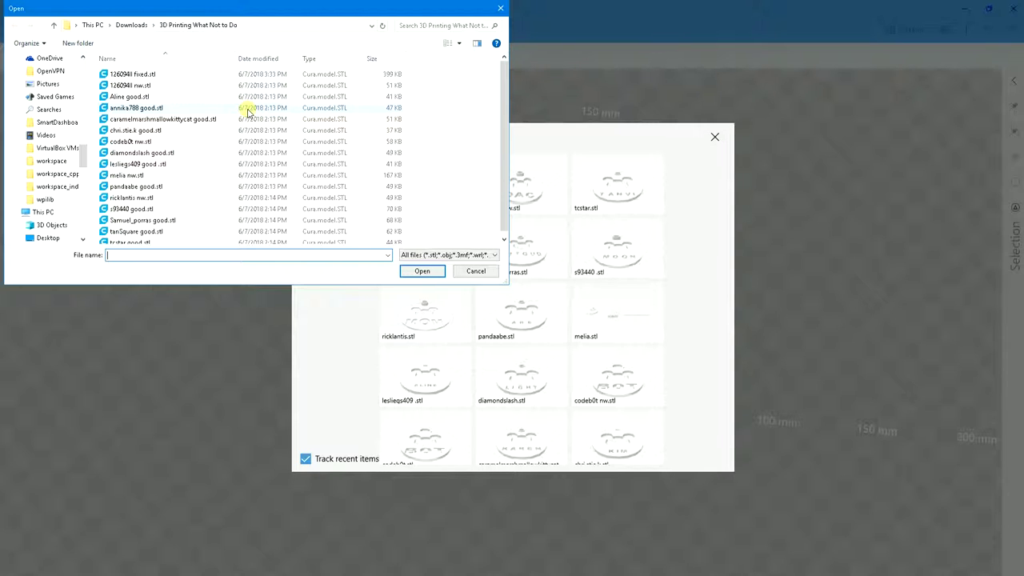
left_click(163, 97)
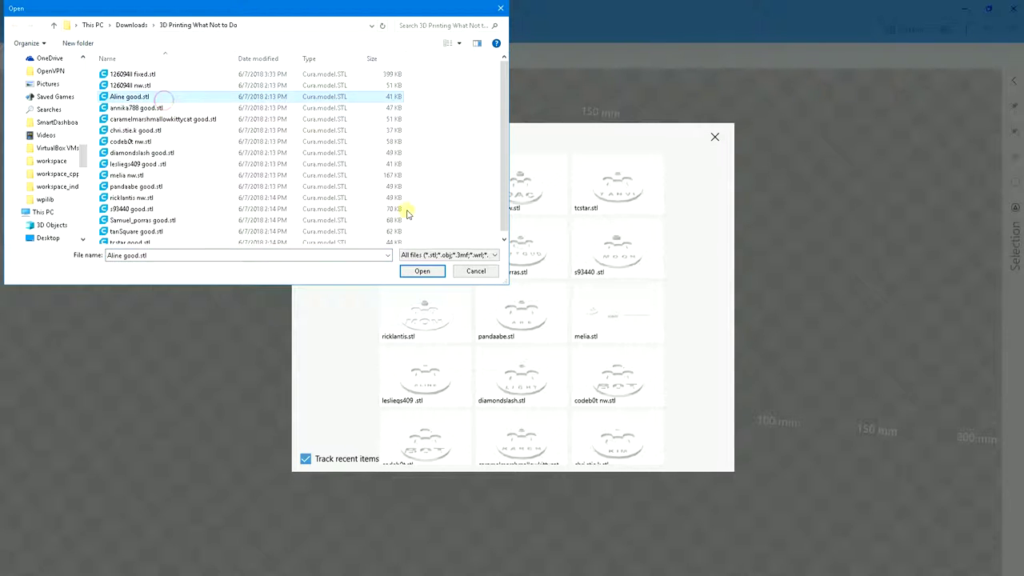
left_click(422, 271)
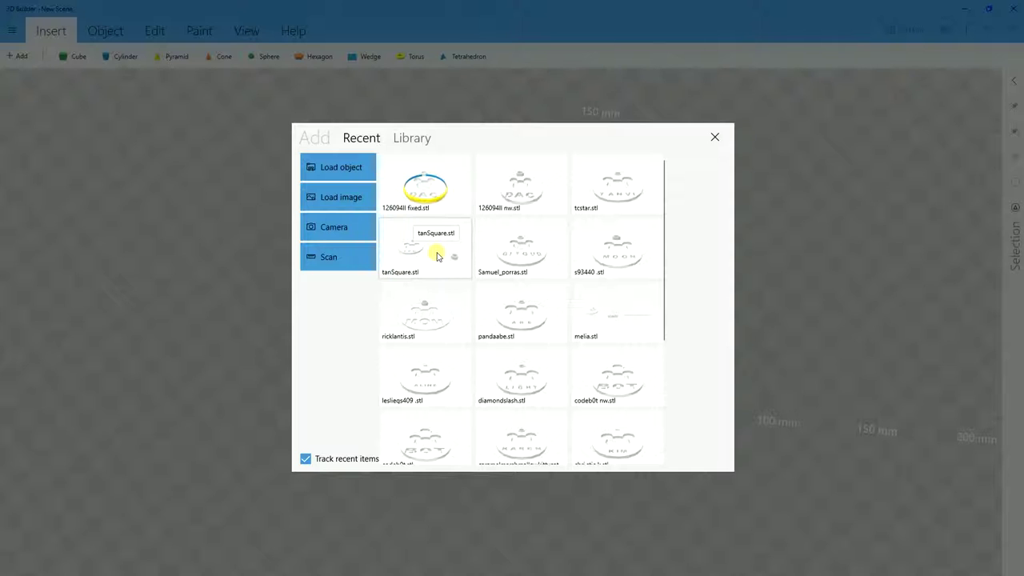
left_click(441, 267)
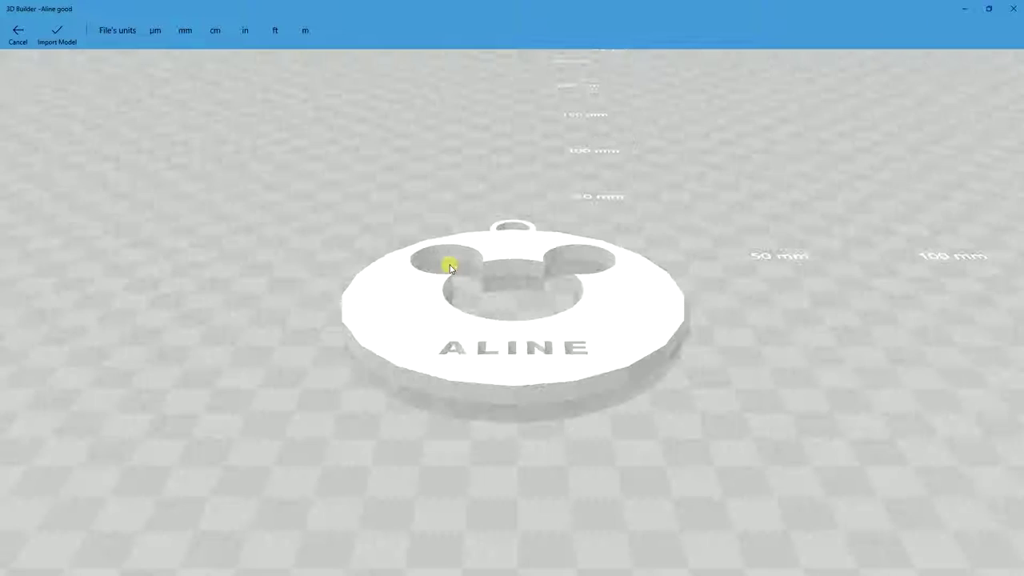
Inspect the ALINE keychain preview from all sides, then cancel the import.
left_click_drag(714, 226, 715, 376)
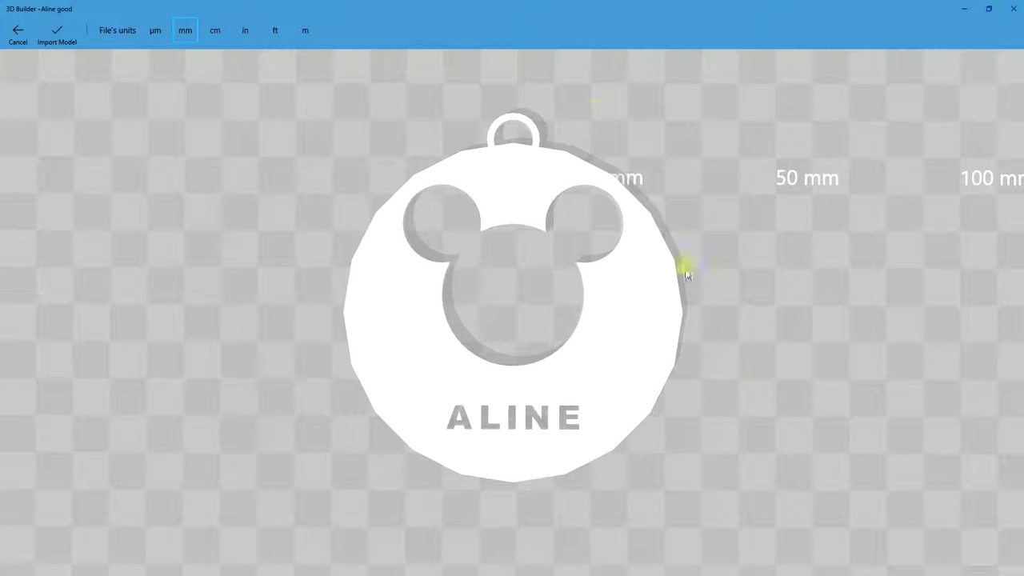
left_click_drag(743, 253, 673, 336)
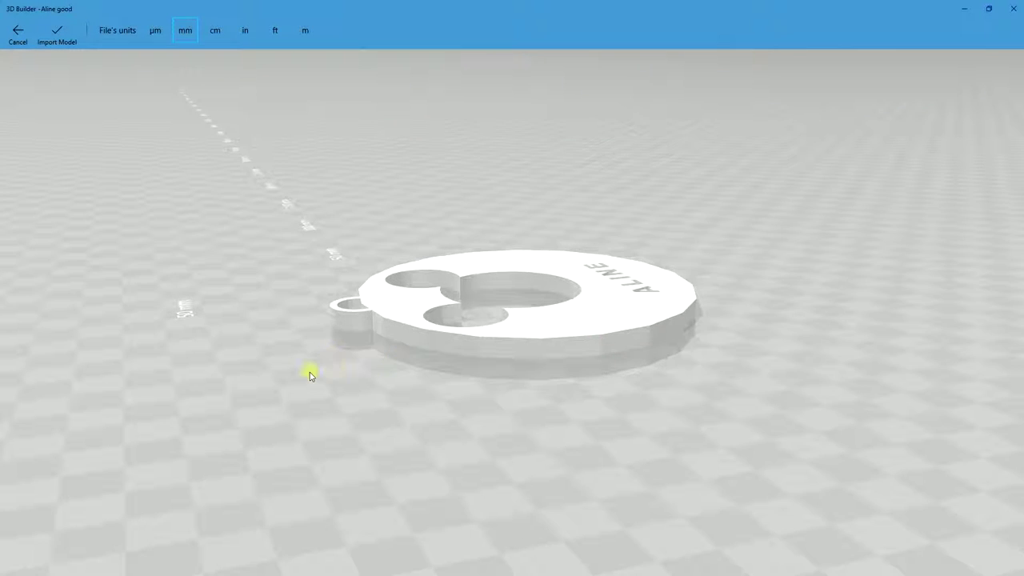
left_click_drag(312, 370, 602, 395)
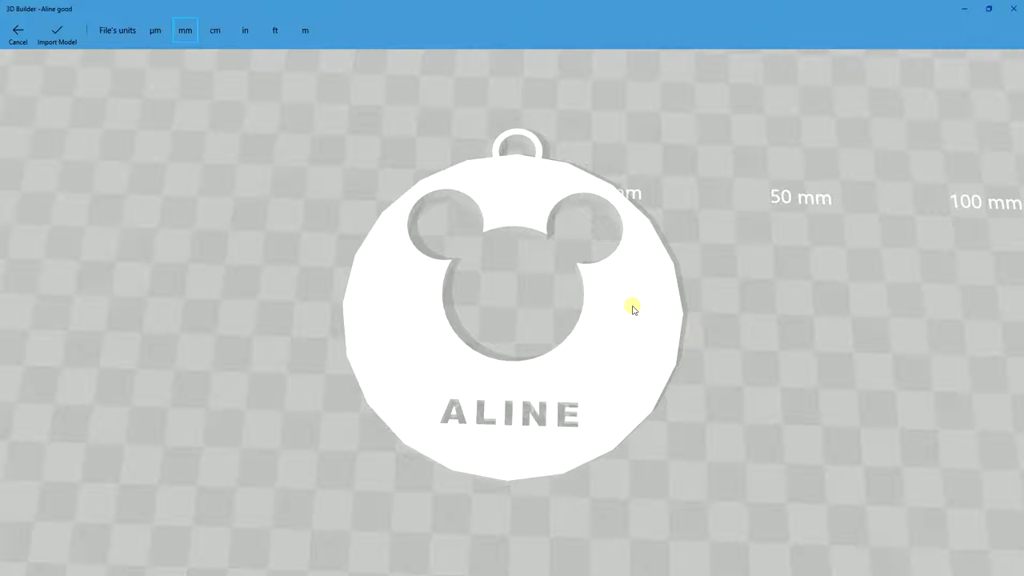
left_click_drag(747, 432, 713, 279)
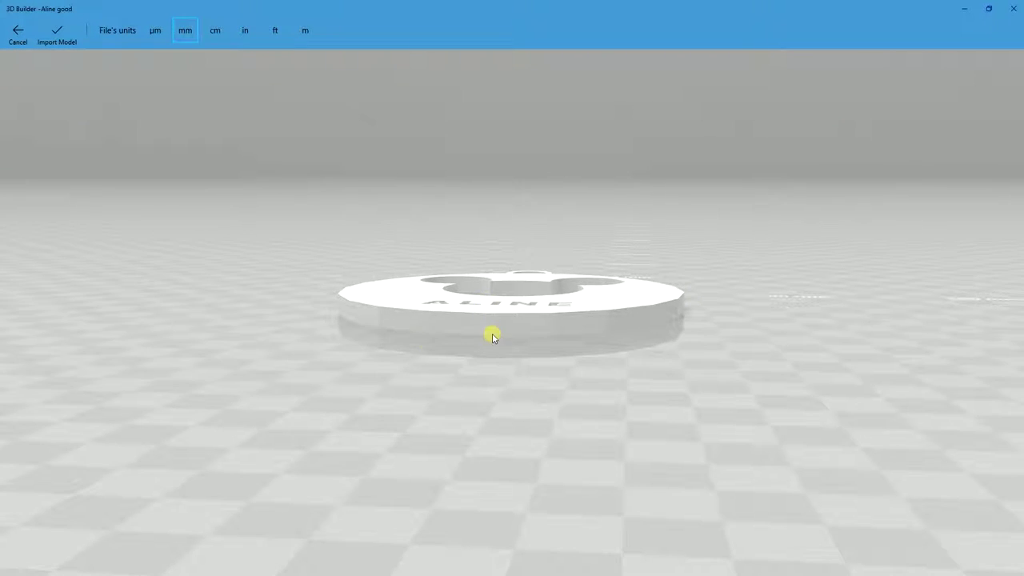
left_click_drag(491, 333, 627, 443)
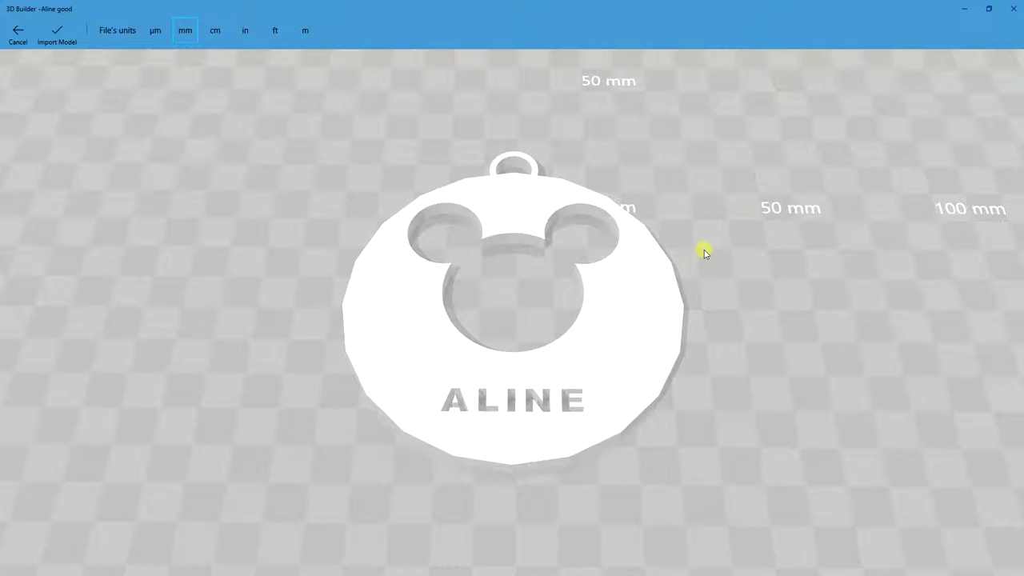
left_click_drag(704, 248, 741, 277)
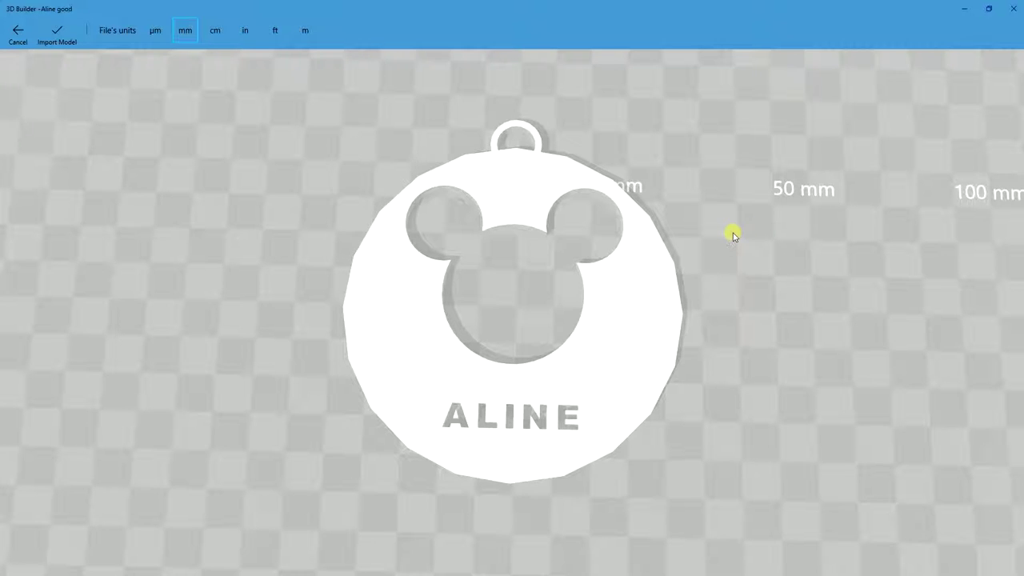
left_click_drag(590, 139, 473, 409)
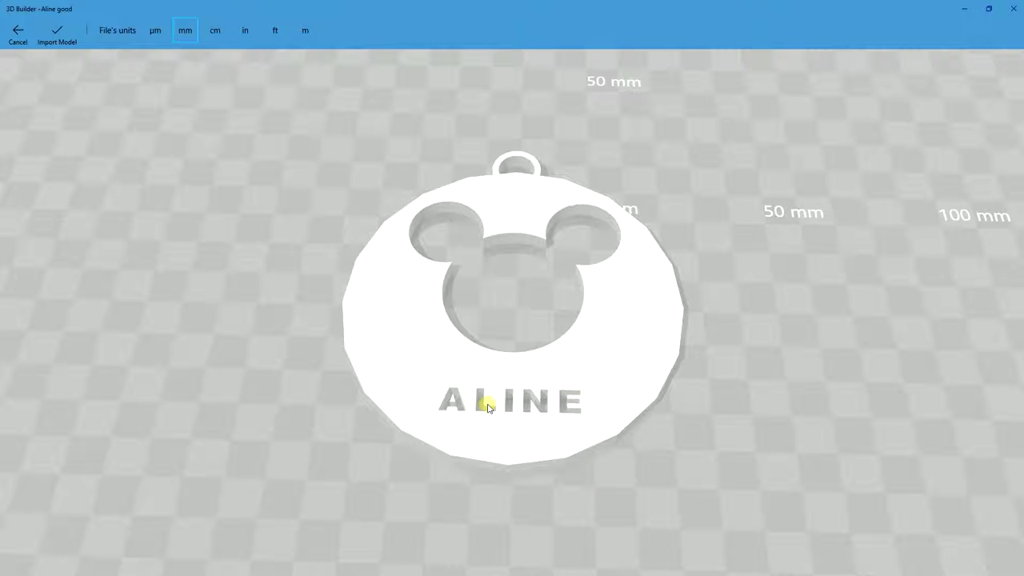
left_click_drag(706, 365, 654, 372)
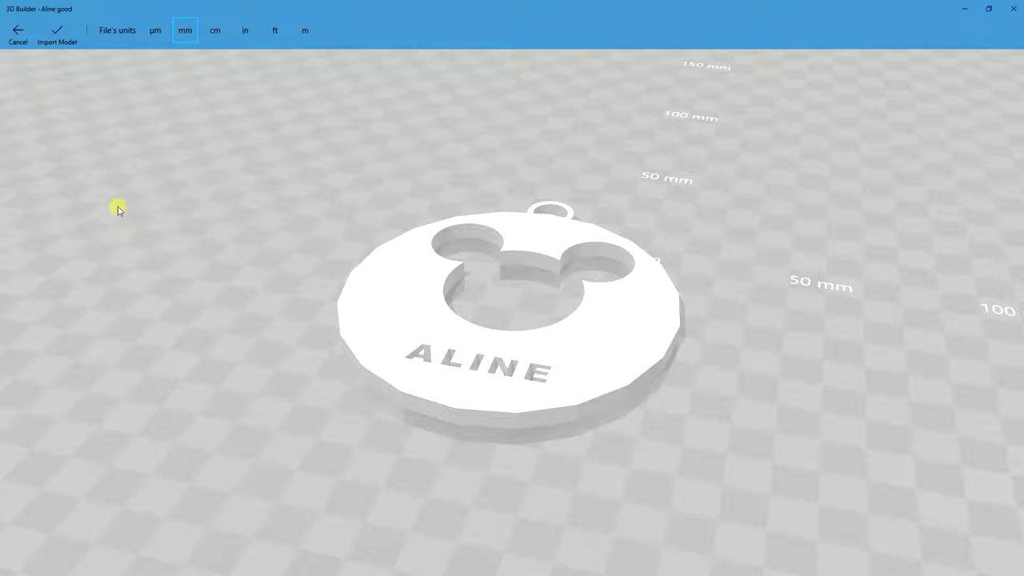
left_click(24, 40)
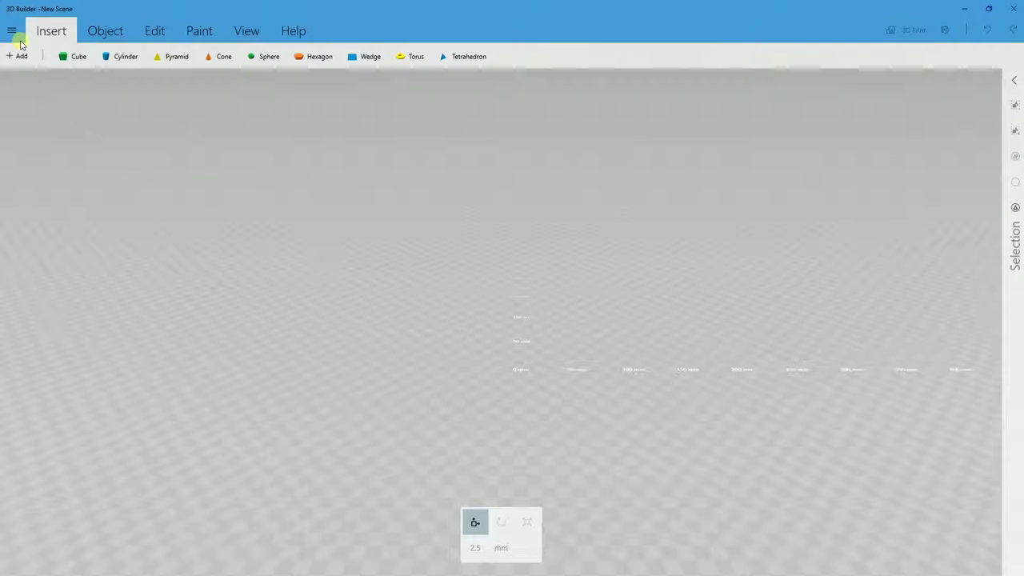
Load codeb0t nw.stl and view the BOT keychain preview from above.
left_click(20, 63)
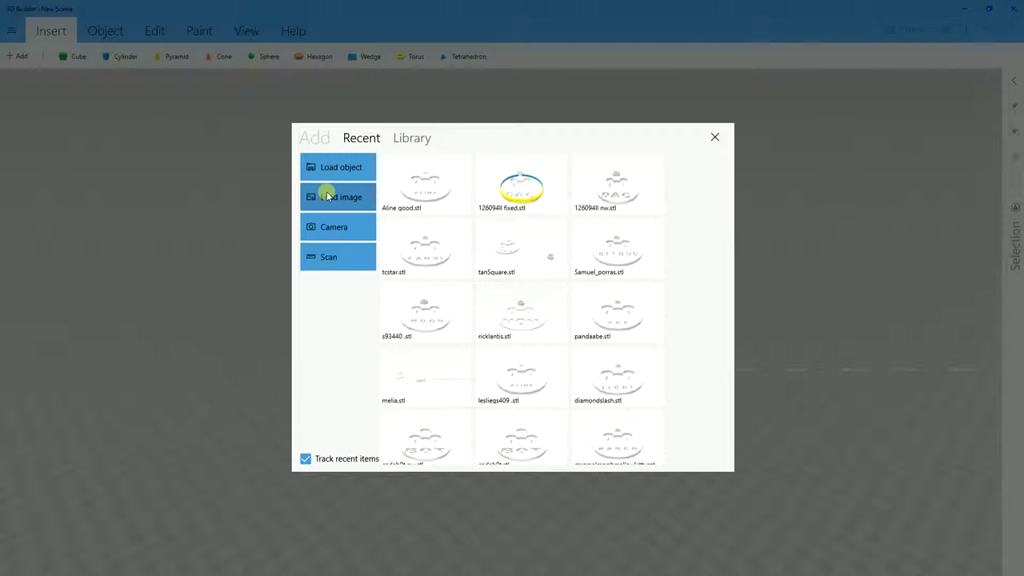
left_click(352, 168)
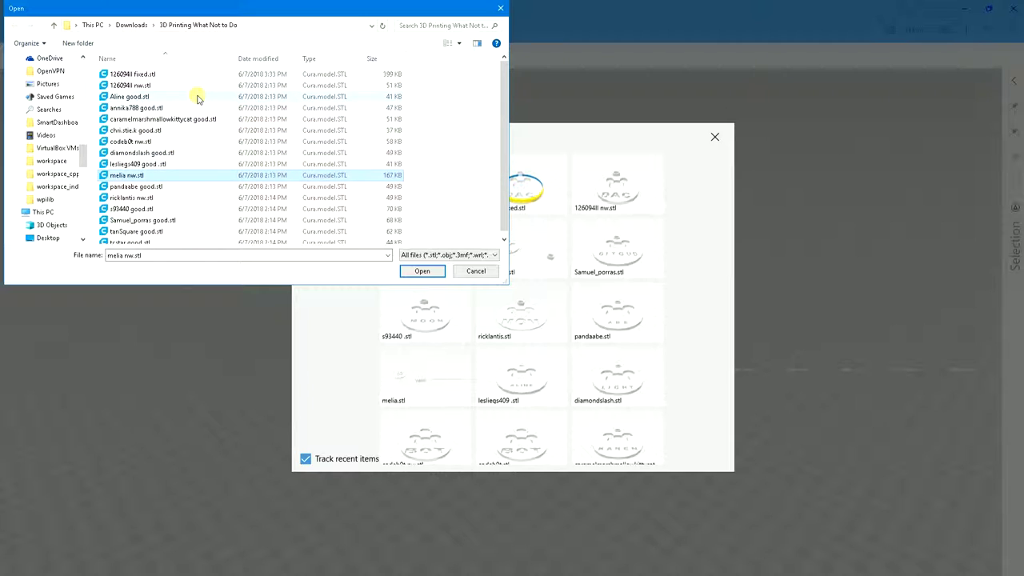
left_click(221, 142)
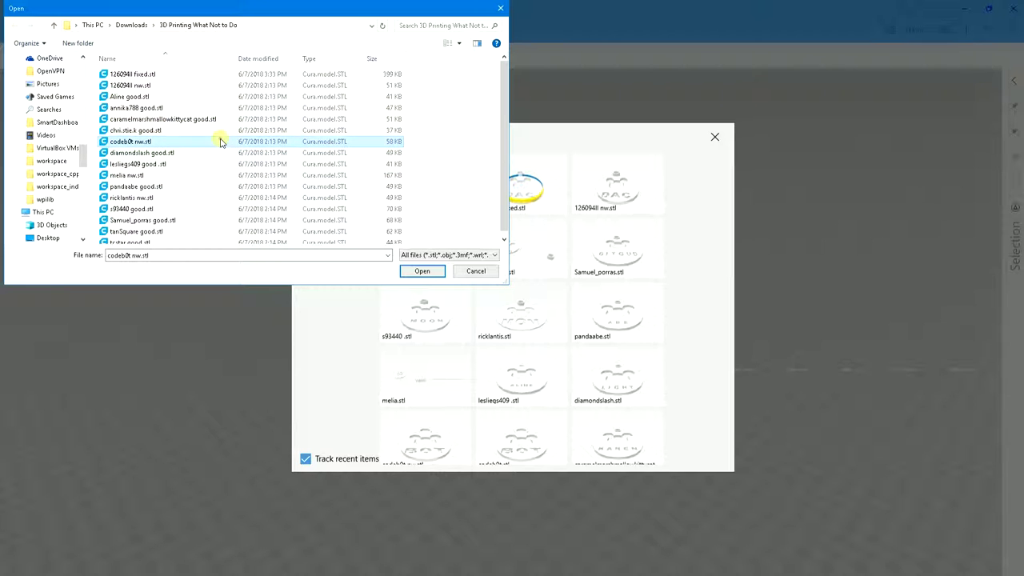
left_click(434, 272)
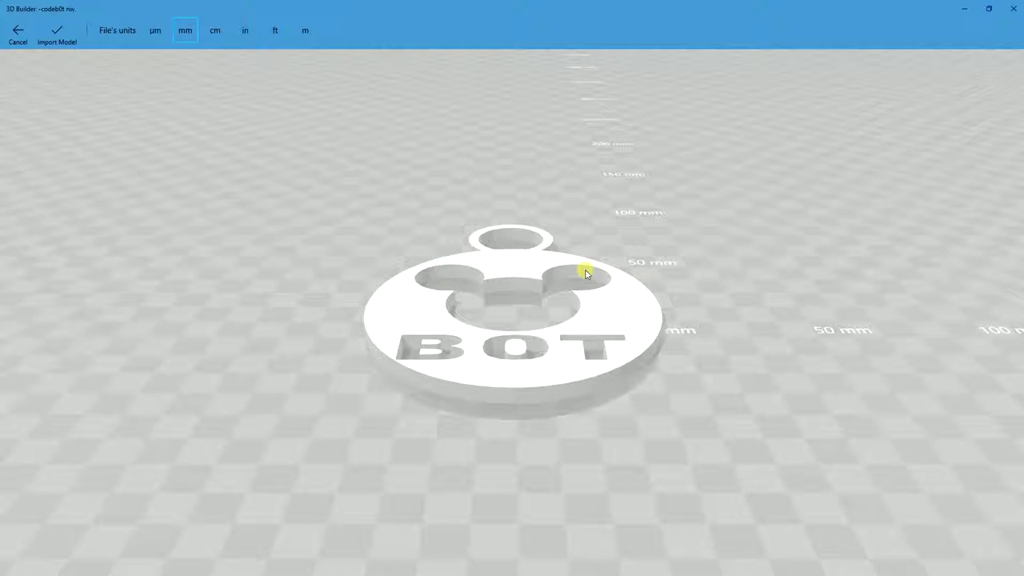
left_click_drag(586, 275, 524, 387)
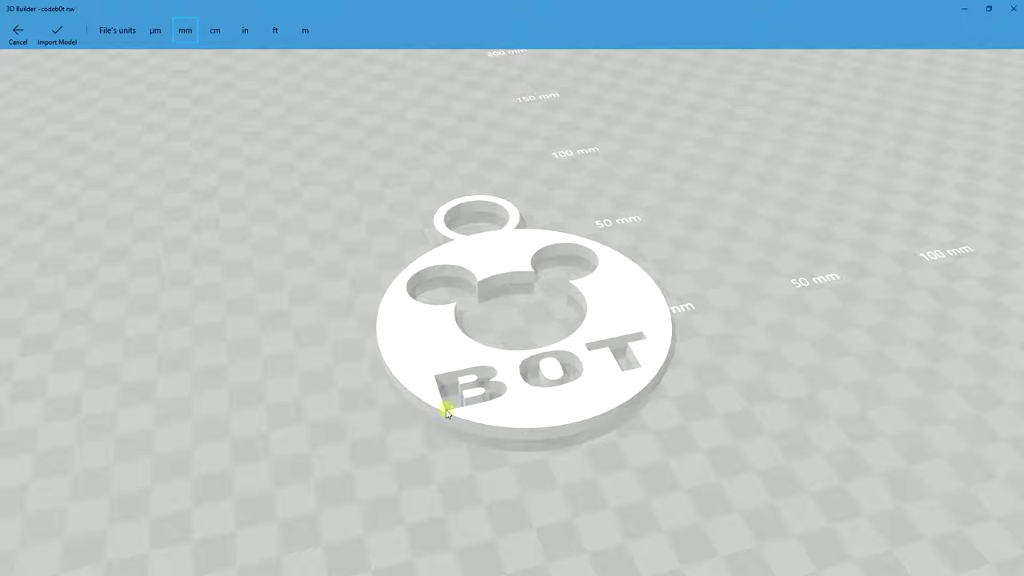
Orbit the BOT keychain preview to check its loop, Mickey cut-out and lettering.
left_click_drag(640, 308, 617, 359)
left_click_drag(533, 409, 544, 348)
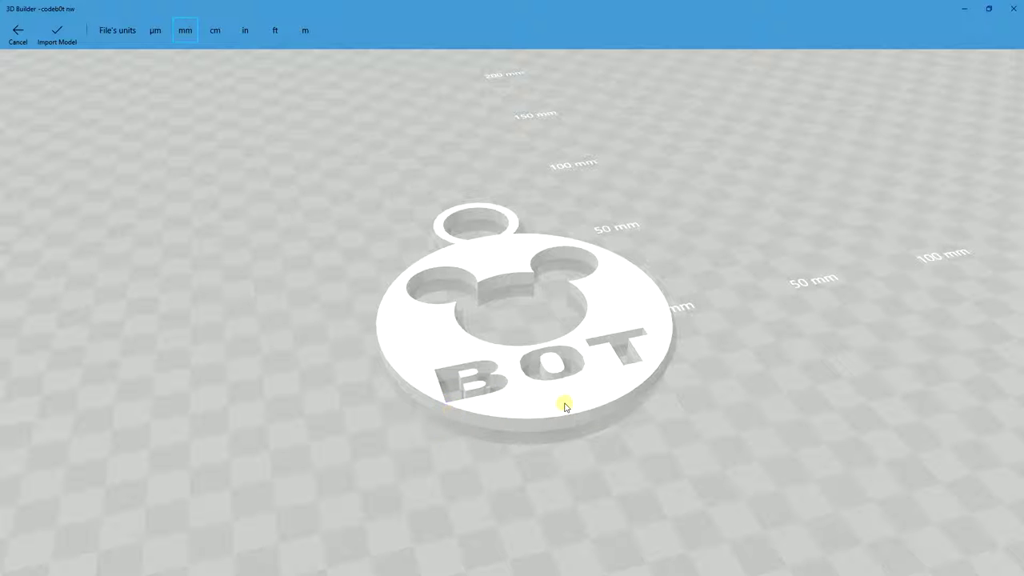
right_click_drag(564, 407, 641, 402)
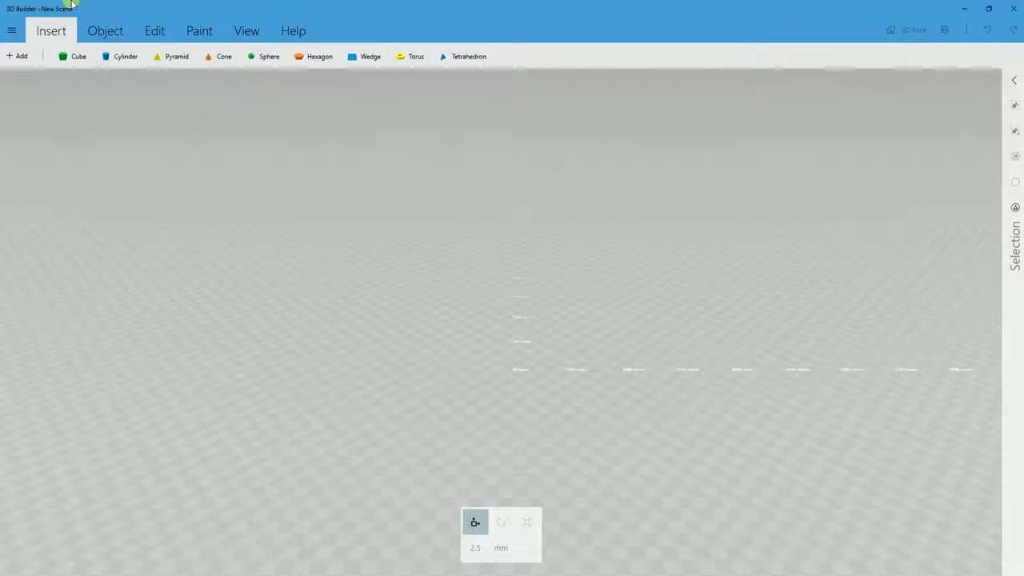
Load melia nw.stl into the import preview.
left_click(22, 58)
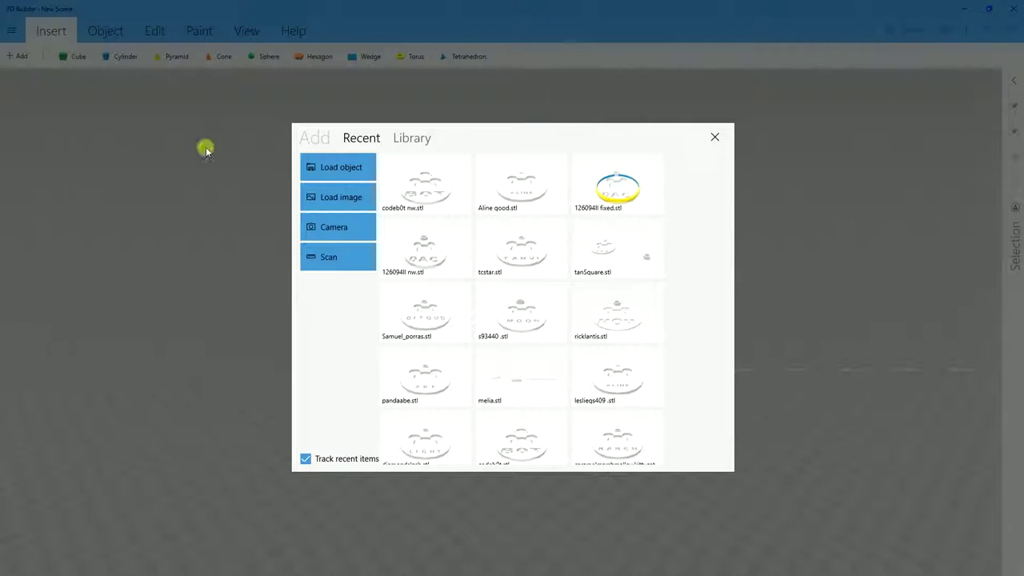
left_click(346, 166)
left_click(355, 166)
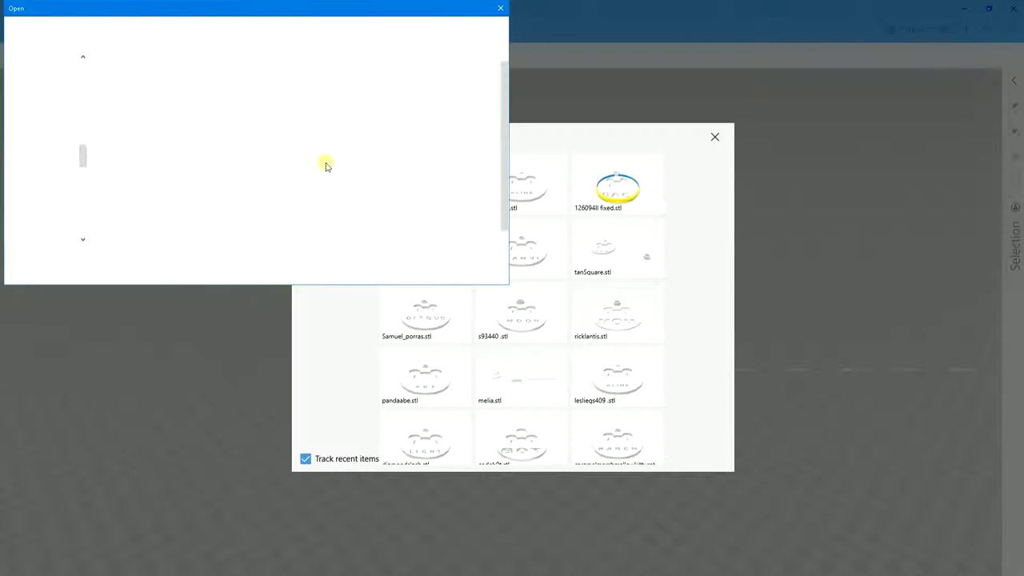
left_click_drag(506, 110, 506, 120)
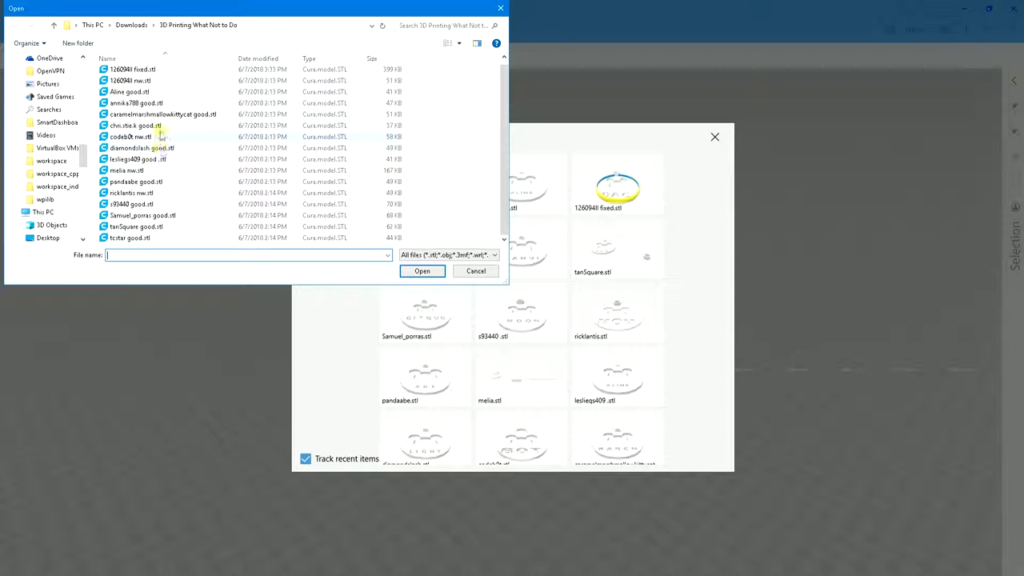
left_click(171, 171)
left_click(422, 270)
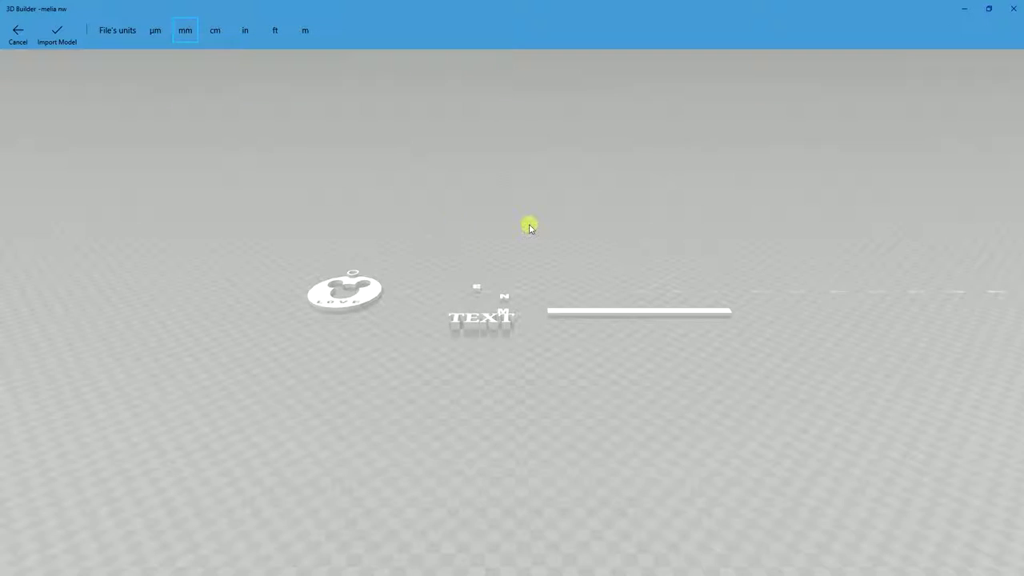
Import the melia nw model: LOVE keychain, loose E, N, M letters, TEXT and bar.
left_click_drag(621, 226, 651, 330)
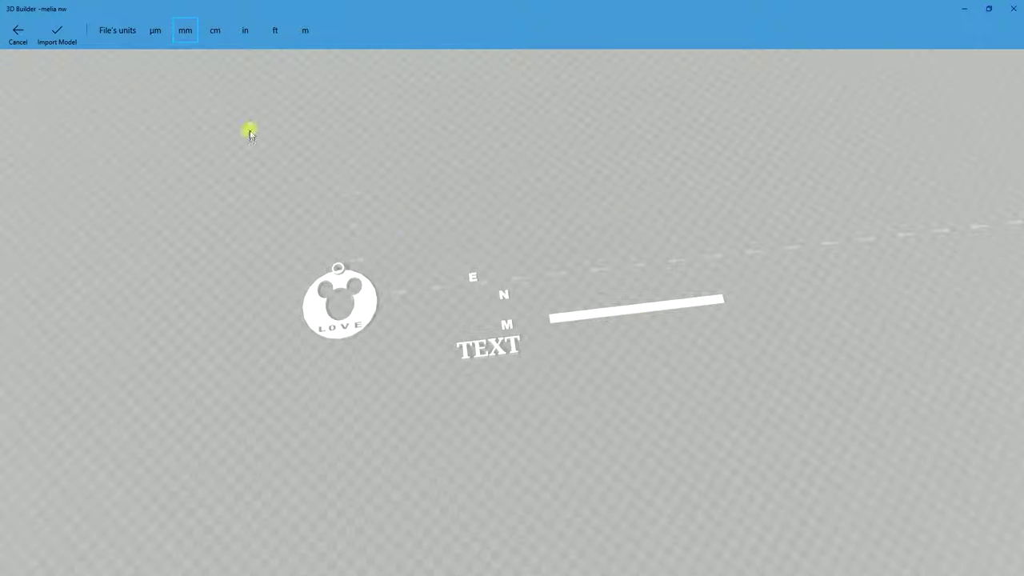
left_click(57, 42)
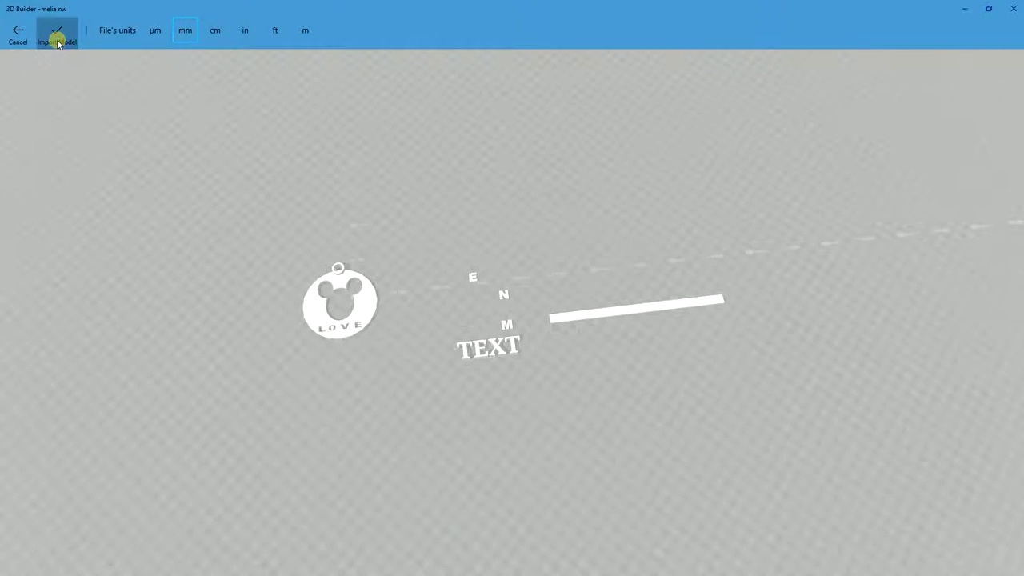
left_click_drag(488, 222, 520, 368)
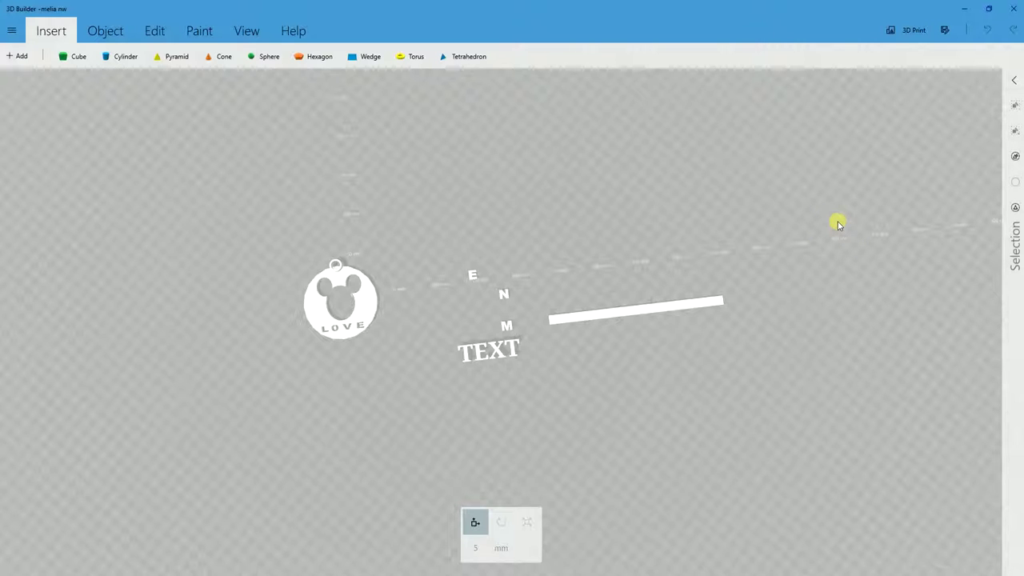
Insert a cube and move it to the right of the LOVE keychain.
left_click(70, 58)
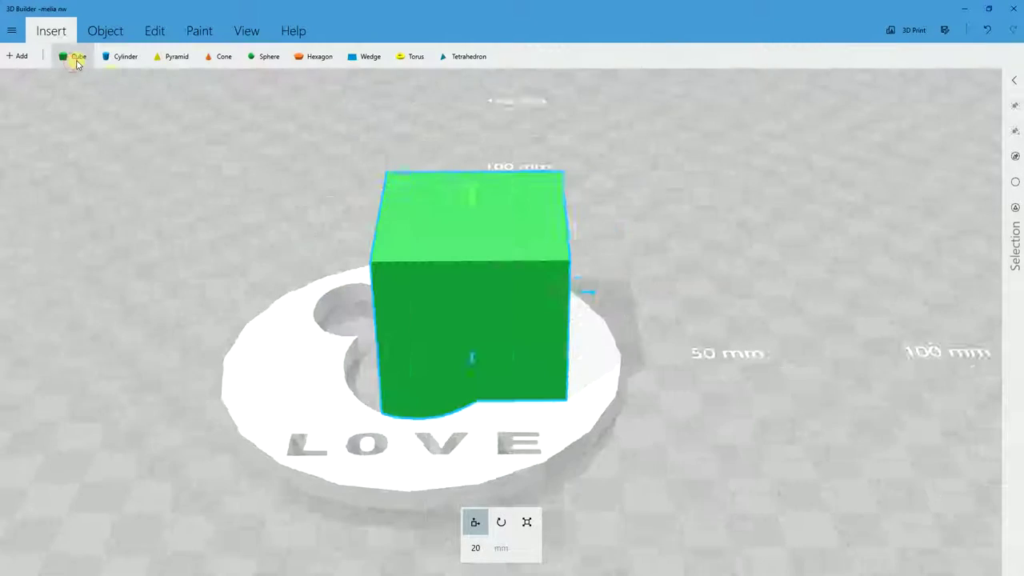
left_click_drag(520, 264, 653, 299)
scroll(727, 296, "down", 6)
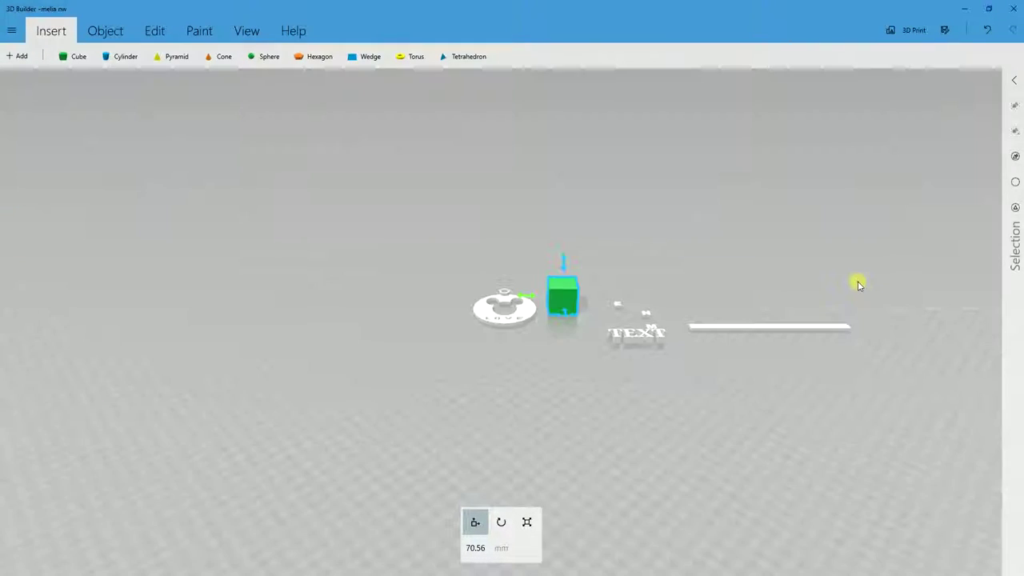
right_click_drag(857, 281, 830, 369)
left_click_drag(568, 297, 602, 294)
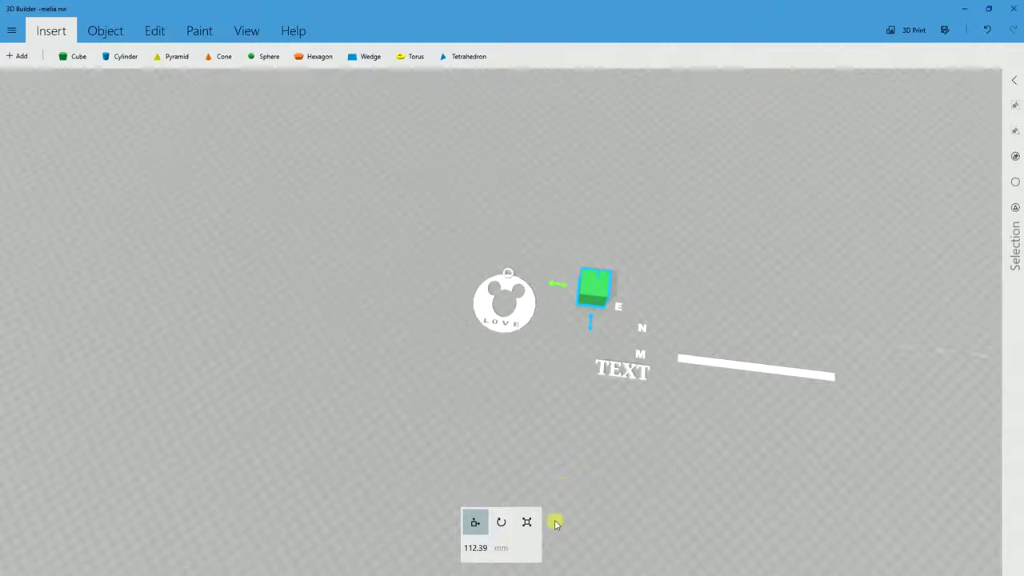
Enlarge the cube to about 382 mm, clear of the keychain, and subtract it.
left_click(526, 521)
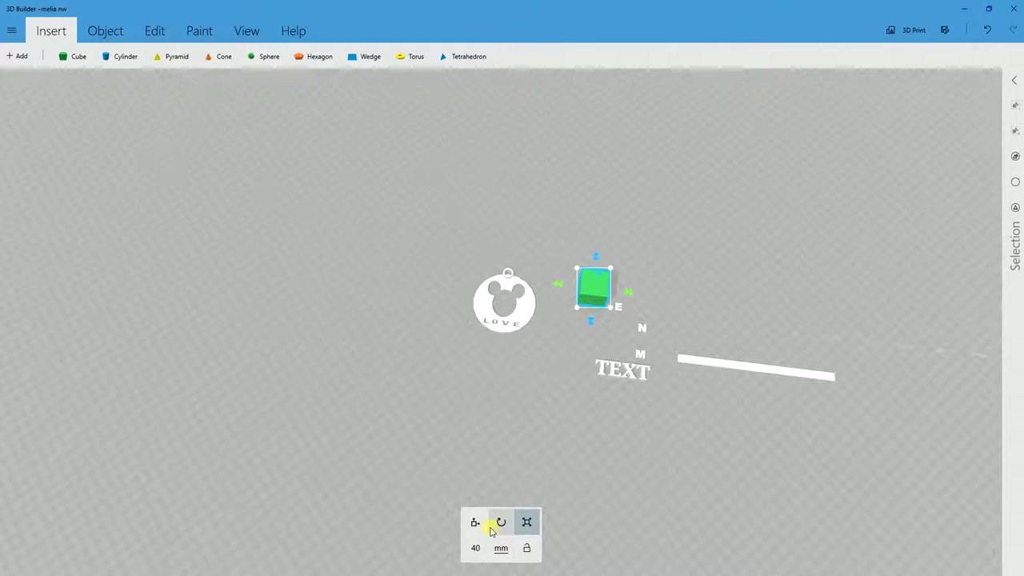
left_click_drag(613, 304, 898, 440)
left_click_drag(705, 311, 775, 336)
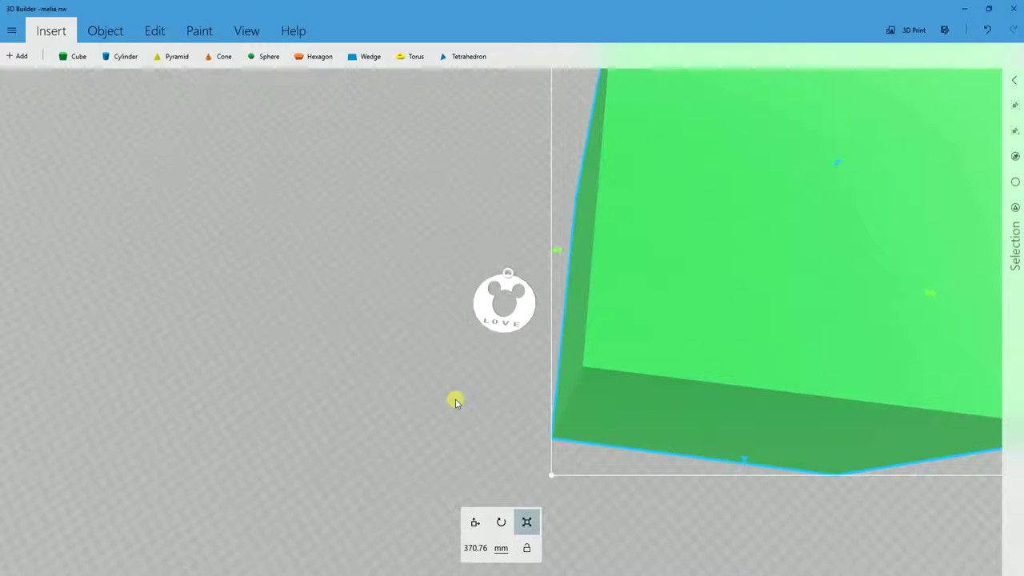
left_click_drag(467, 440, 501, 333)
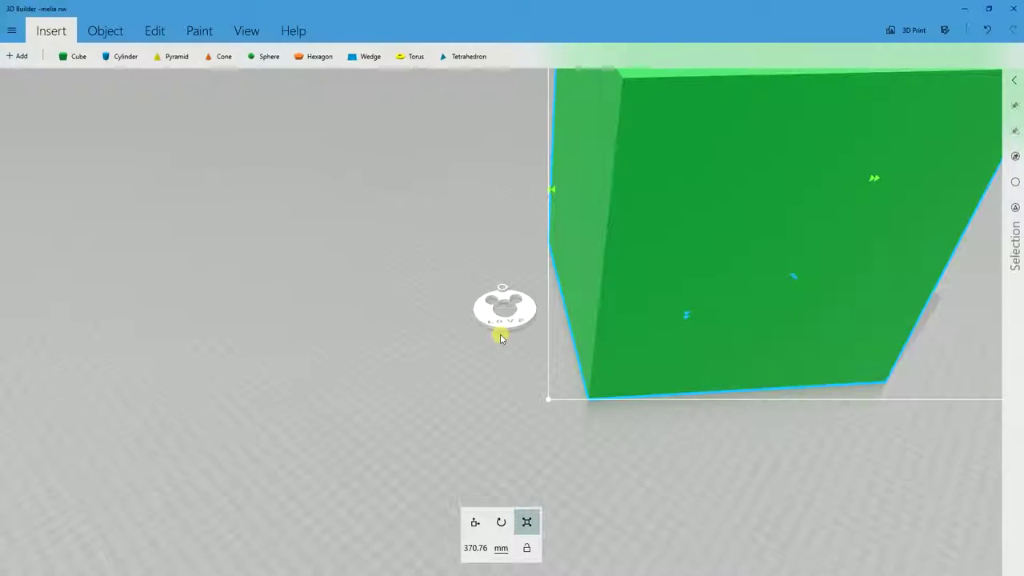
left_click(155, 30)
left_click(404, 60)
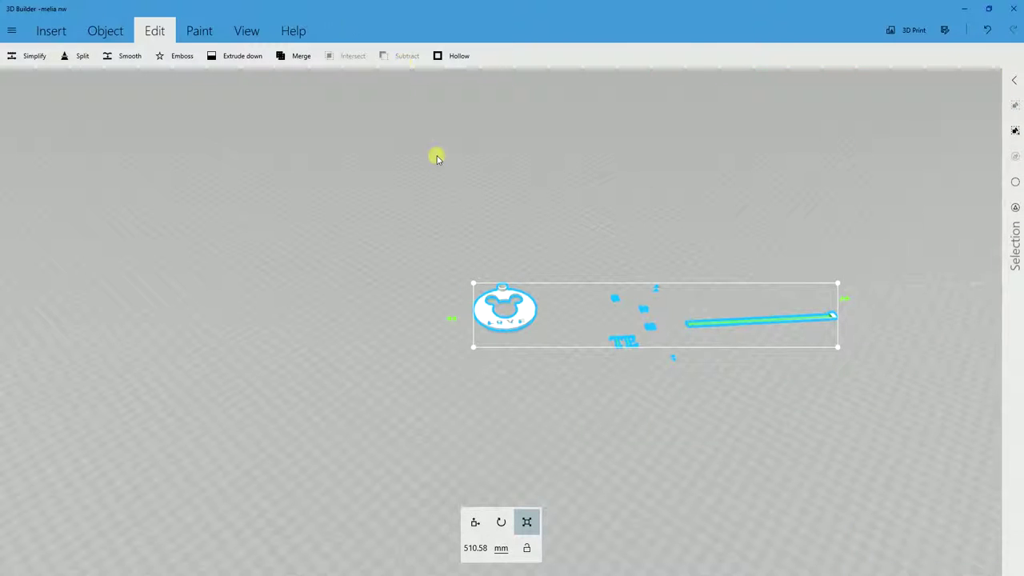
Make the green box taller, to 51.01 mm.
left_click_drag(606, 428, 686, 470)
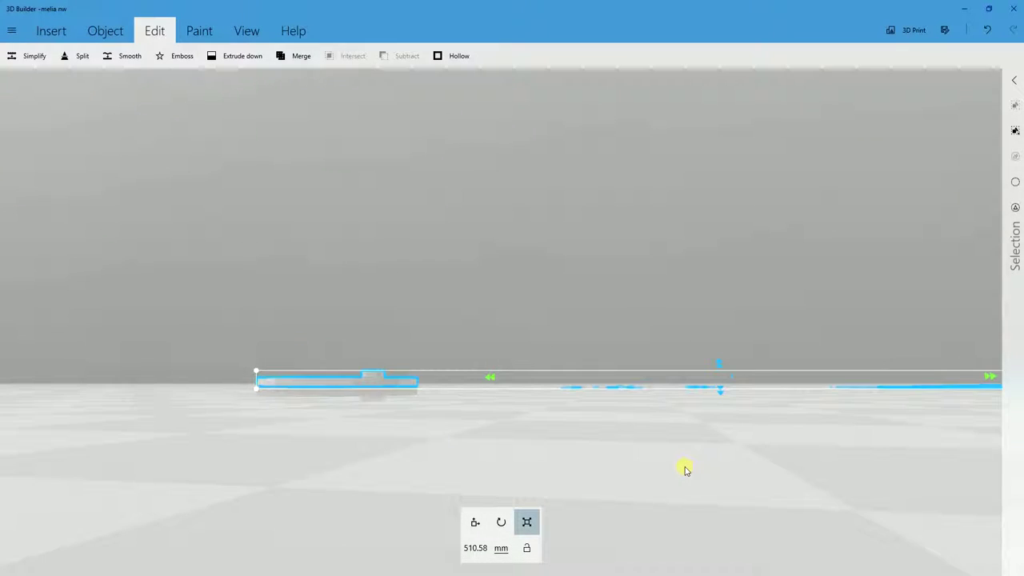
left_click_drag(628, 437, 627, 433)
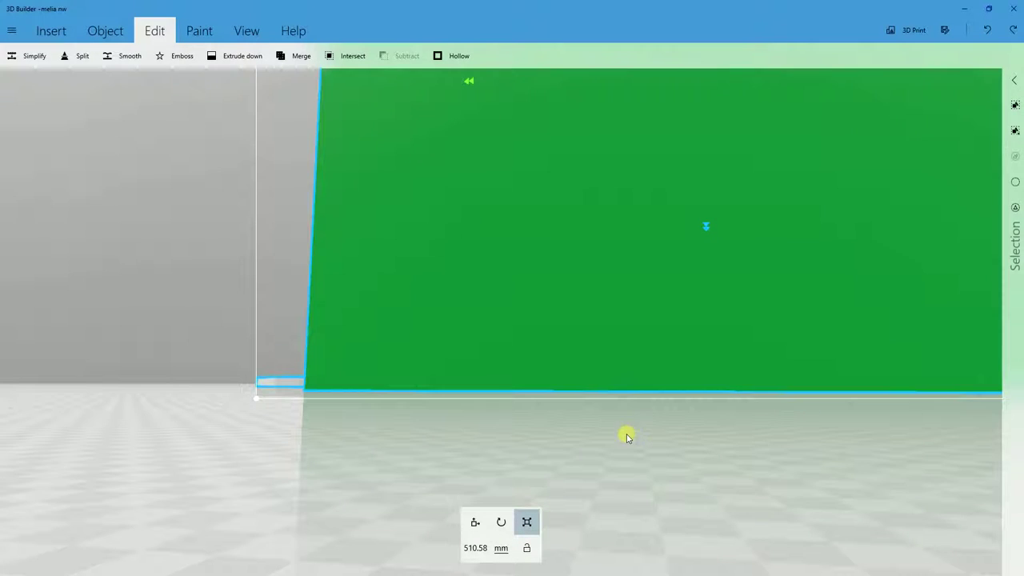
scroll(712, 422, "down", 5)
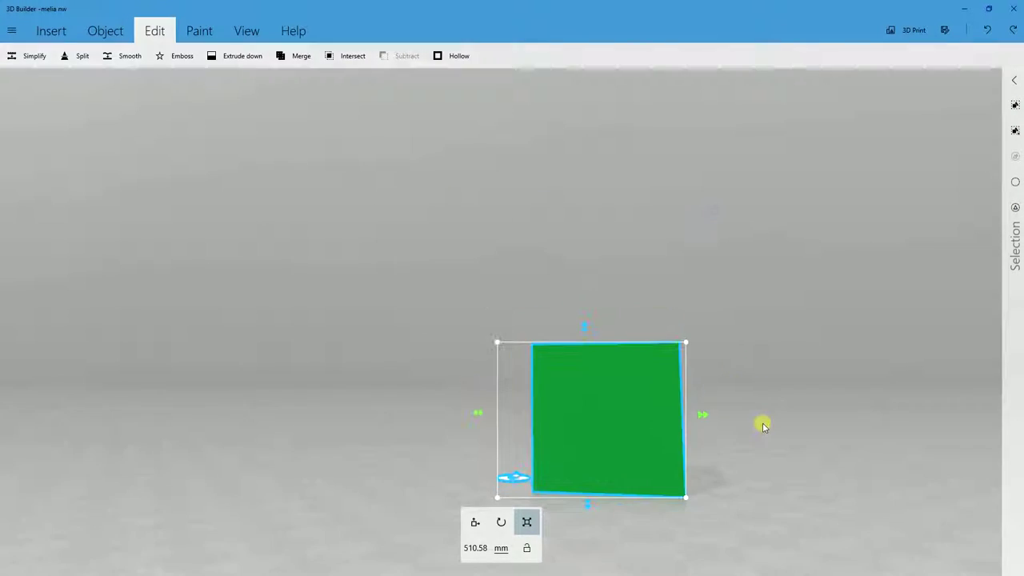
left_click_drag(587, 324, 599, 451)
left_click_drag(802, 420, 818, 466)
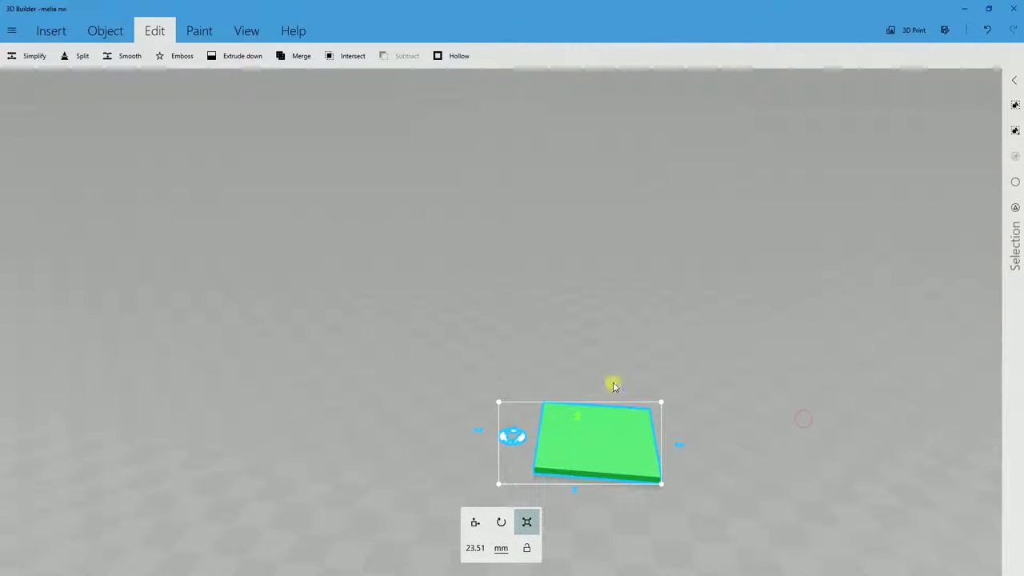
left_click_drag(576, 416, 637, 419)
scroll(593, 471, "up", 5)
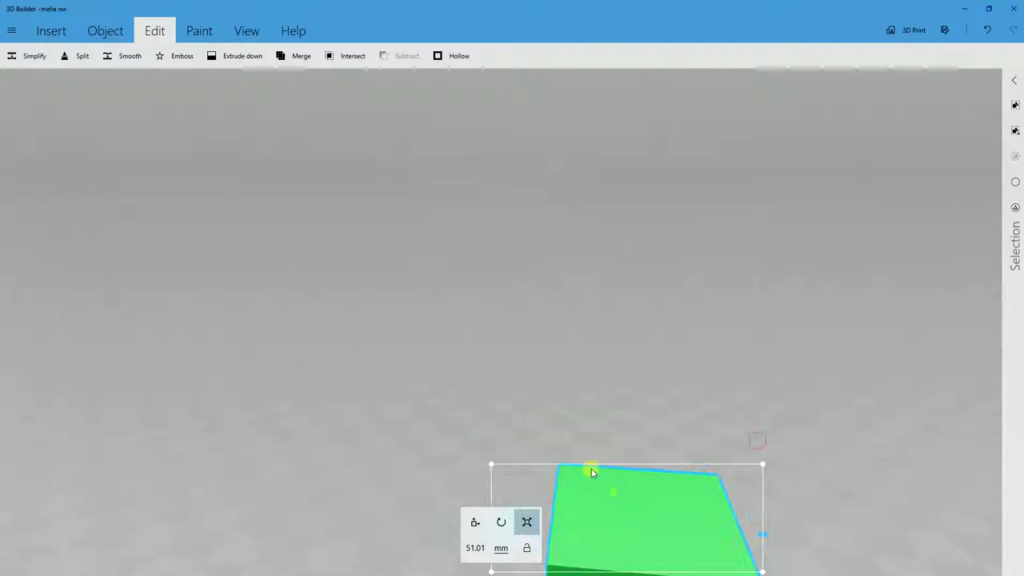
middle_click_drag(697, 375, 595, 181)
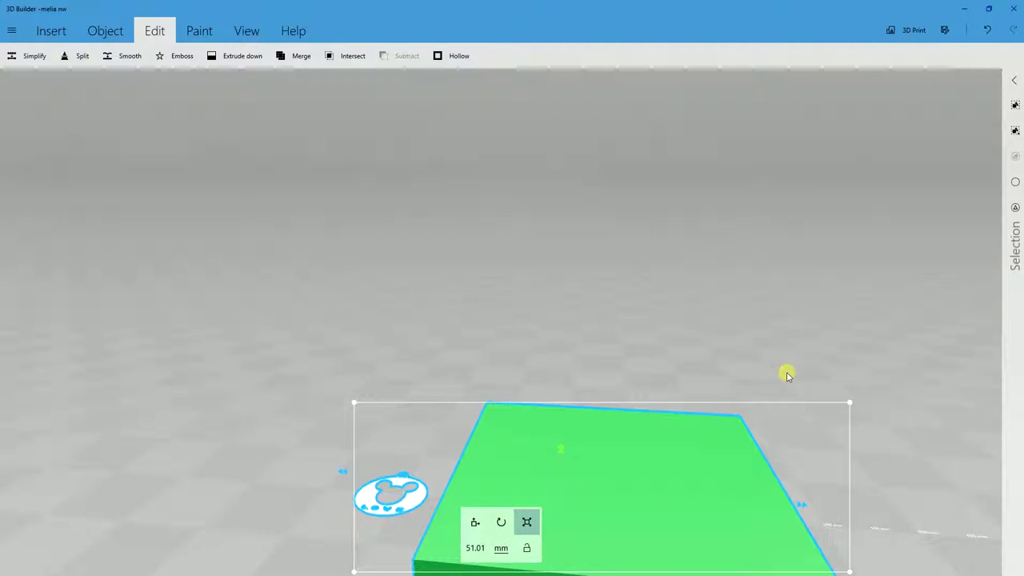
middle_click_drag(784, 371, 658, 229)
middle_click_drag(629, 488, 638, 217)
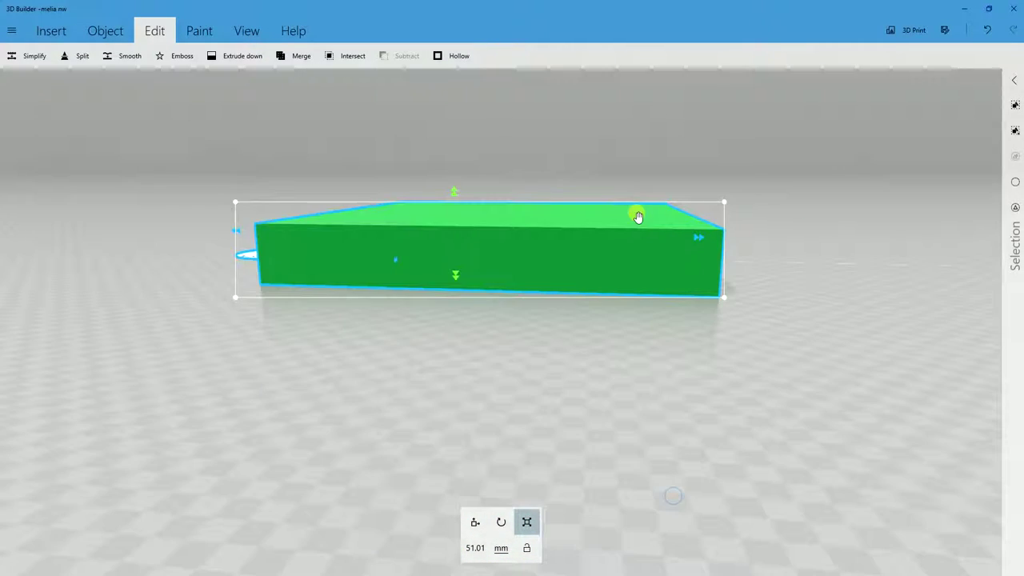
middle_click_drag(557, 411, 618, 312)
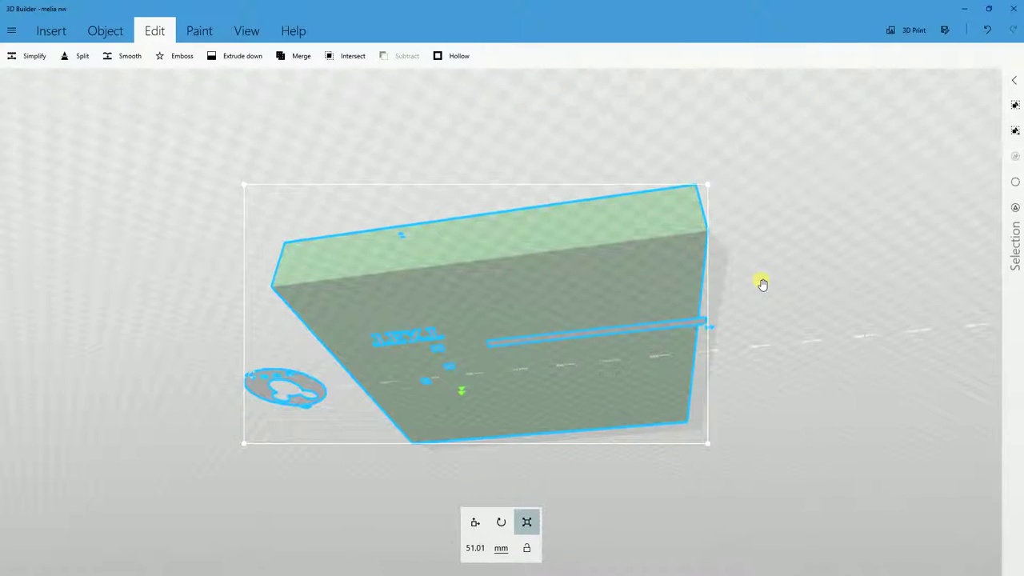
middle_click_drag(763, 284, 857, 400)
Sink the green box partly below the ground, undoing a trial subtraction.
left_click(475, 522)
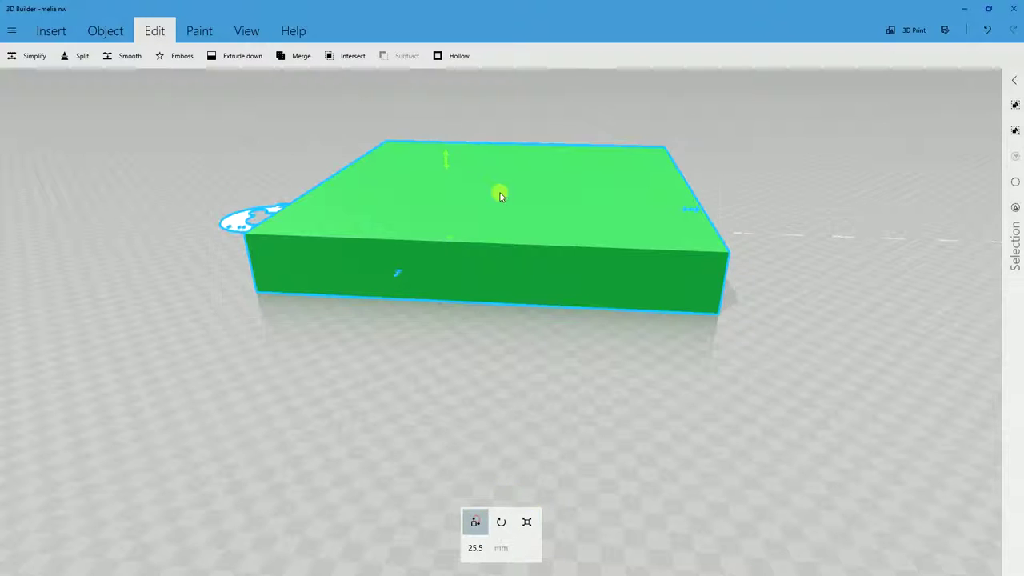
left_click_drag(437, 167, 464, 192)
key("ctrl+z")
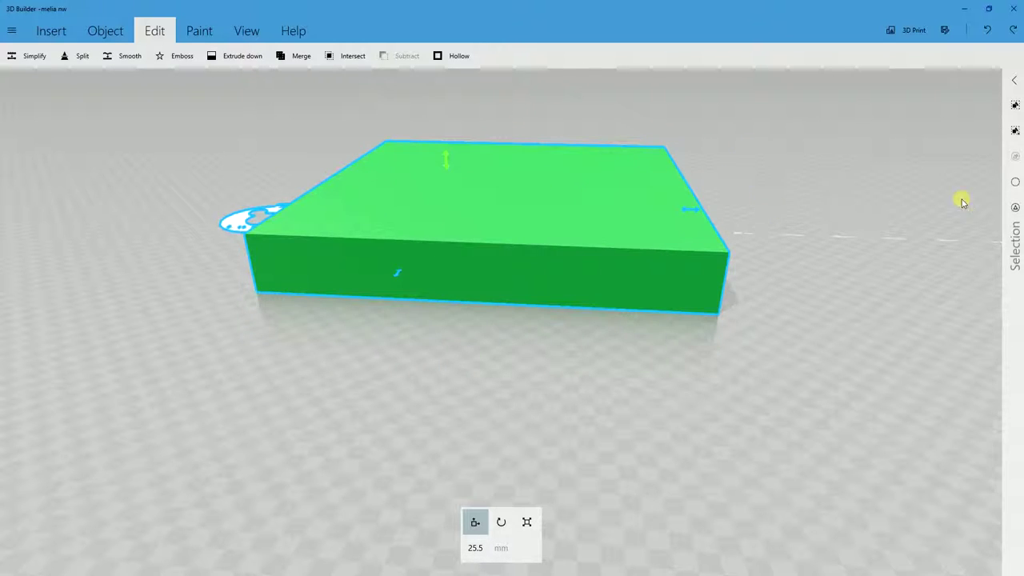
left_click(1015, 182)
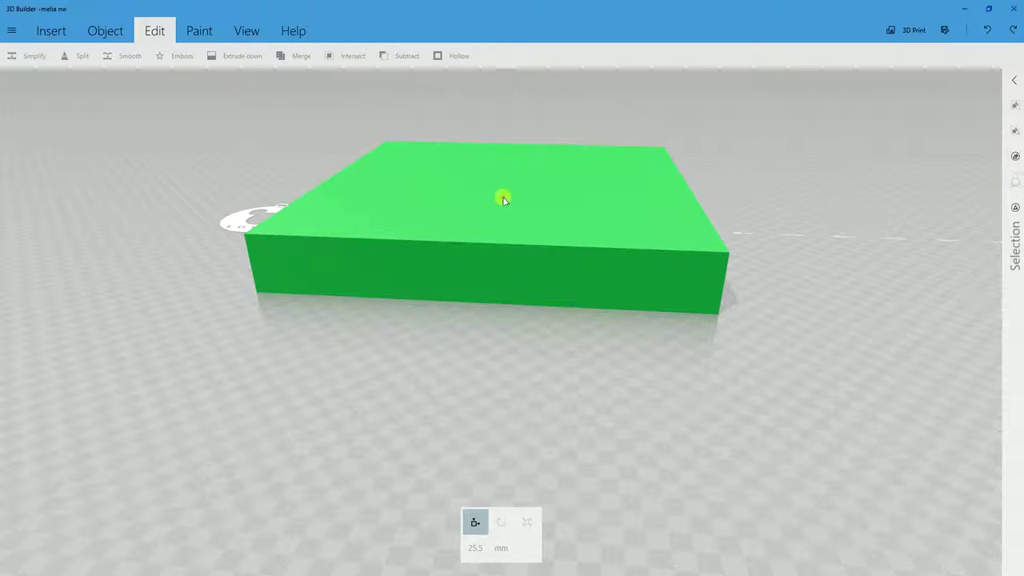
left_click(503, 199)
left_click_drag(501, 155, 512, 176)
left_click(406, 55)
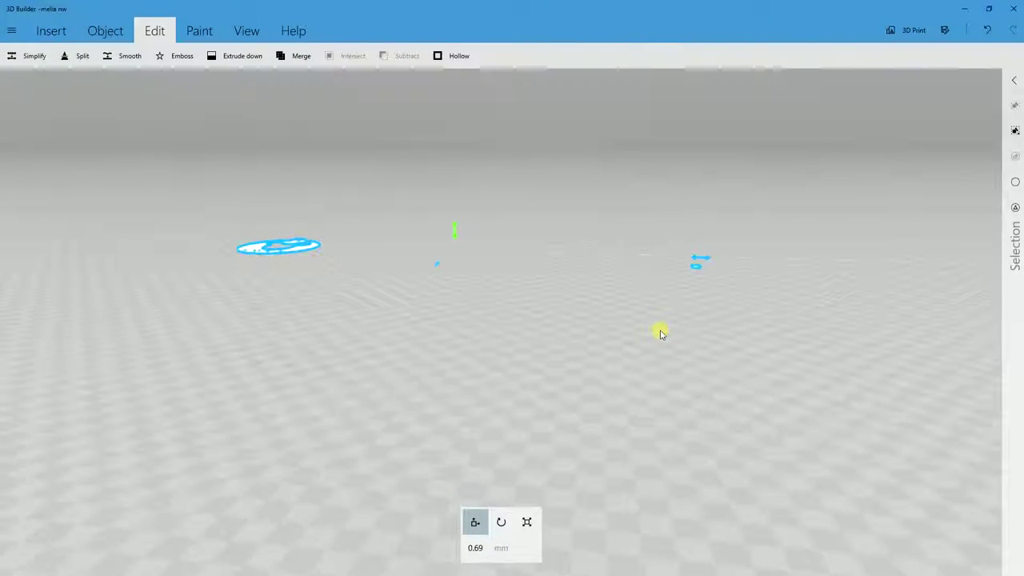
key("ctrl+z")
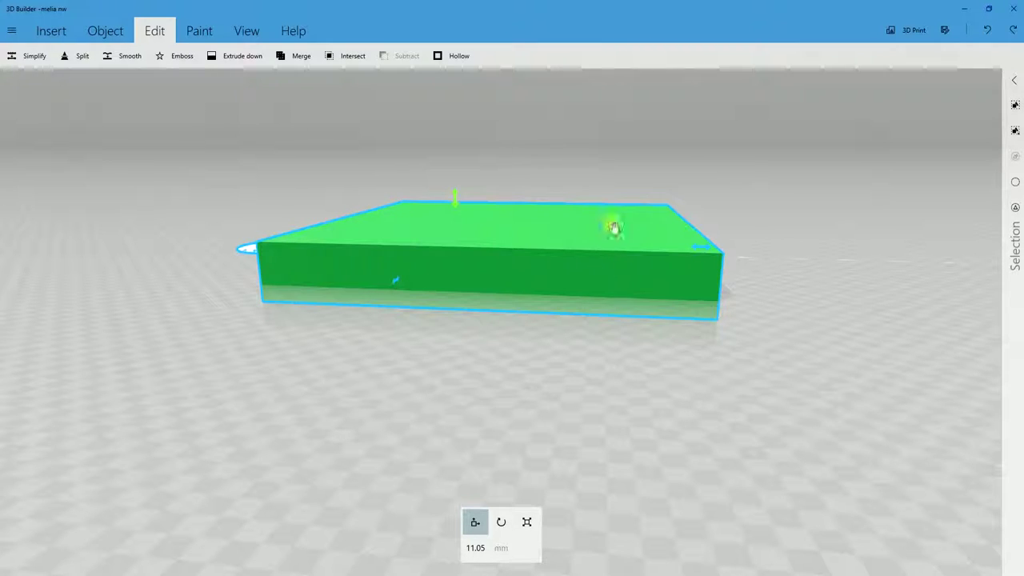
Slide the green box right so it covers the stray pieces.
right_click_drag(614, 227, 842, 328)
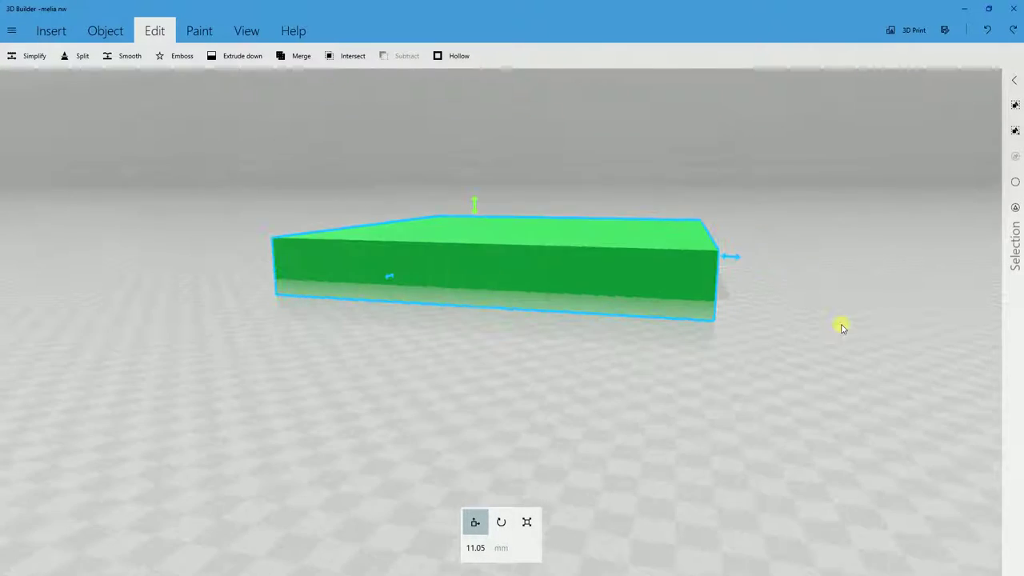
left_click_drag(585, 258, 648, 269)
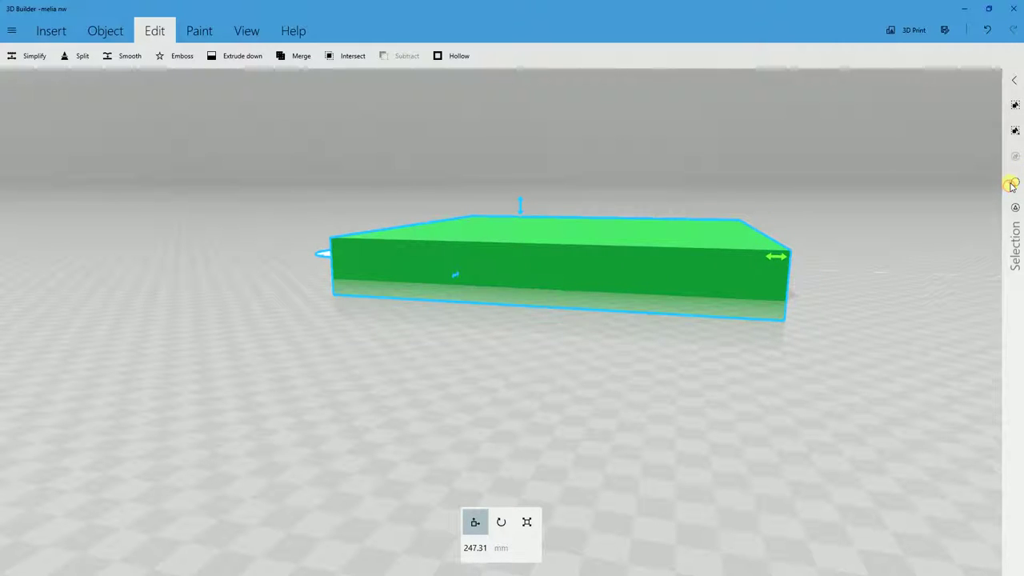
left_click(1012, 186)
left_click(523, 257)
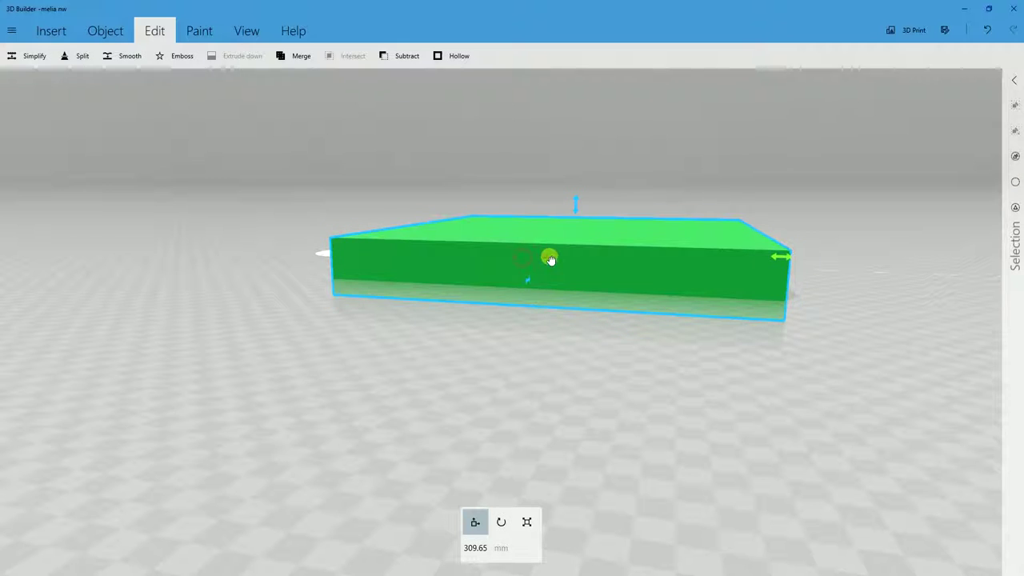
left_click_drag(550, 259, 608, 259)
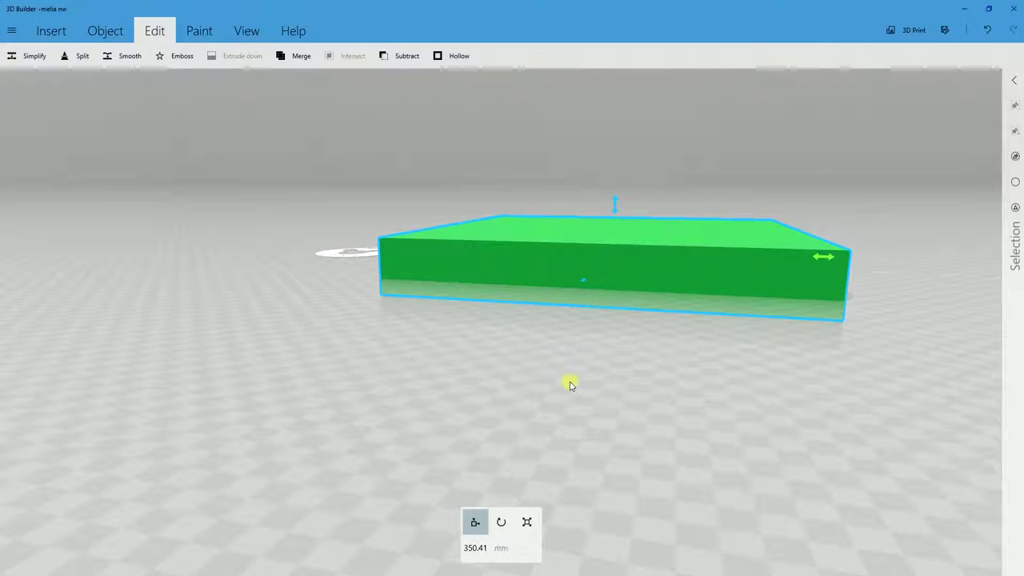
mouse_move(570, 385)
left_mouse_down()
mouse_move(848, 419)
mouse_move(583, 405)
mouse_move(471, 359)
mouse_move(572, 400)
left_mouse_up()
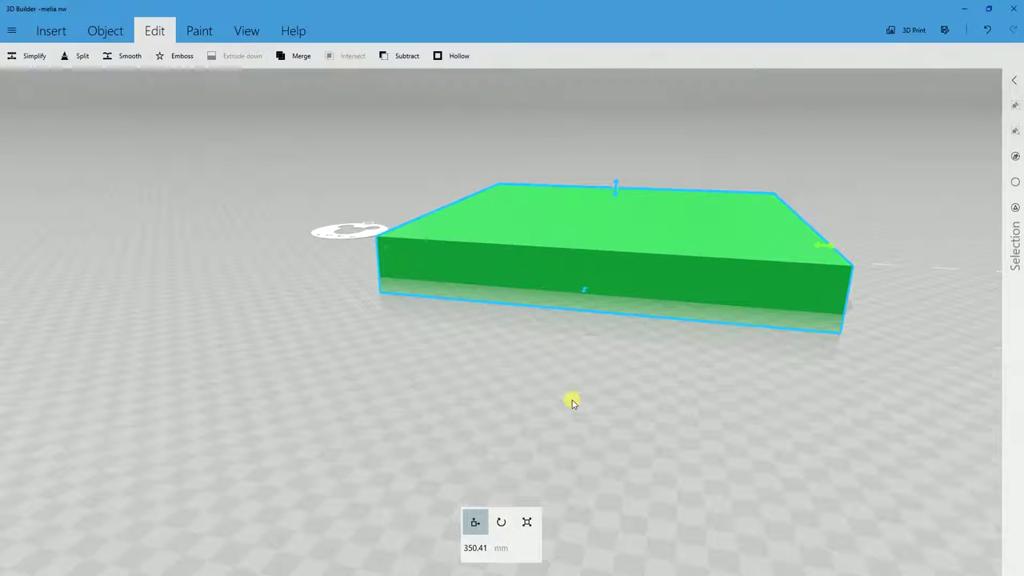
Subtract the box, cutting away the stray pieces beside the LOVE pendant.
left_click(398, 57)
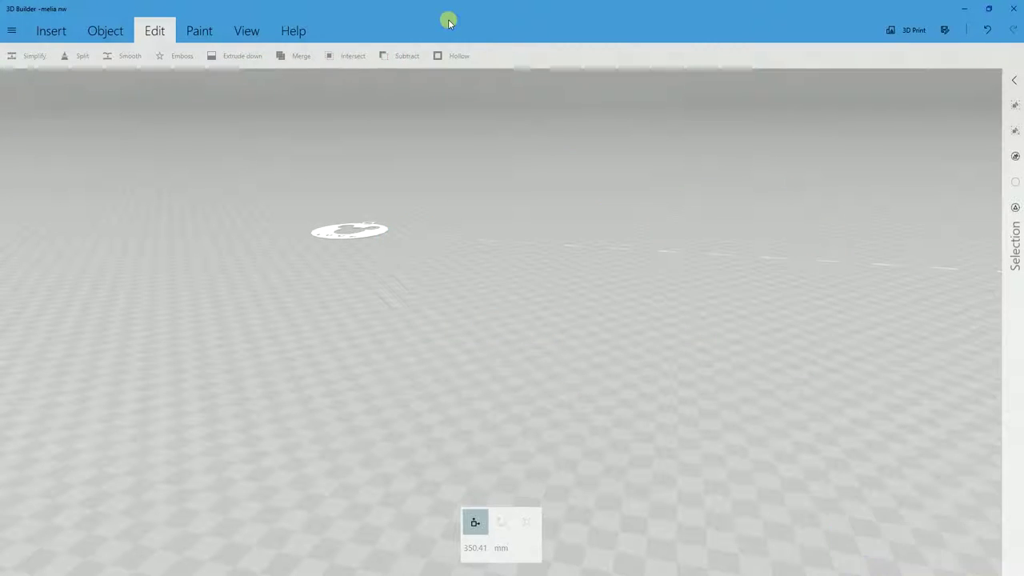
left_click_drag(457, 283, 585, 366)
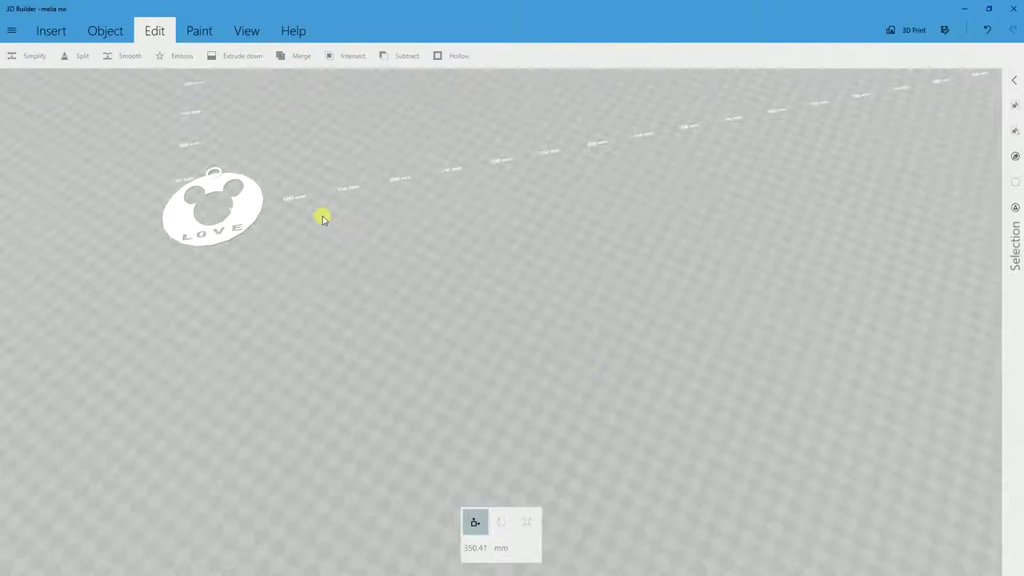
left_click_drag(323, 215, 685, 363)
Scale the LOVE pendant's height from 1.38 mm to 14.41 mm.
left_click(513, 314)
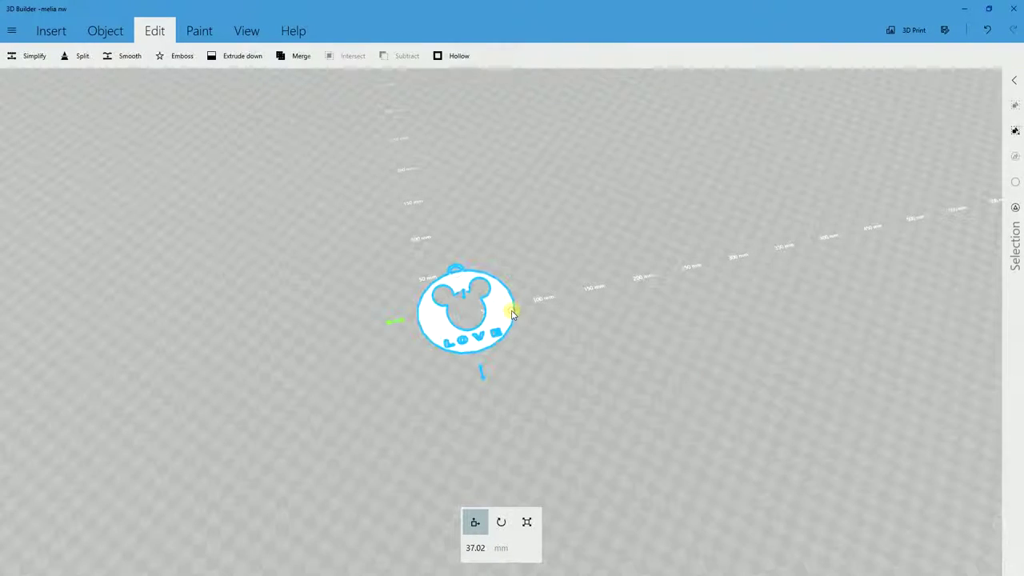
left_click_drag(730, 278, 647, 221)
left_click(526, 522)
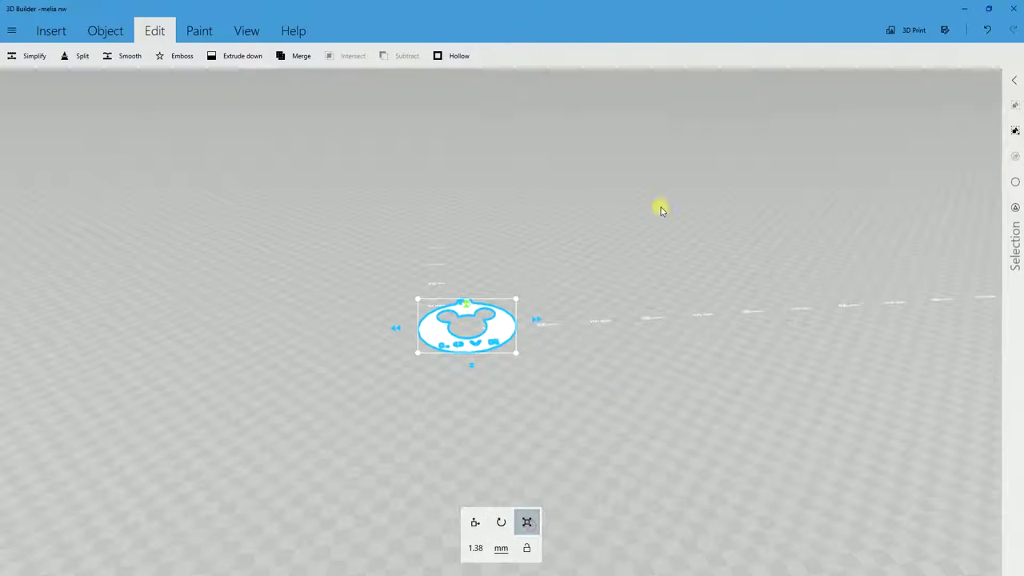
left_click_drag(764, 335, 700, 247)
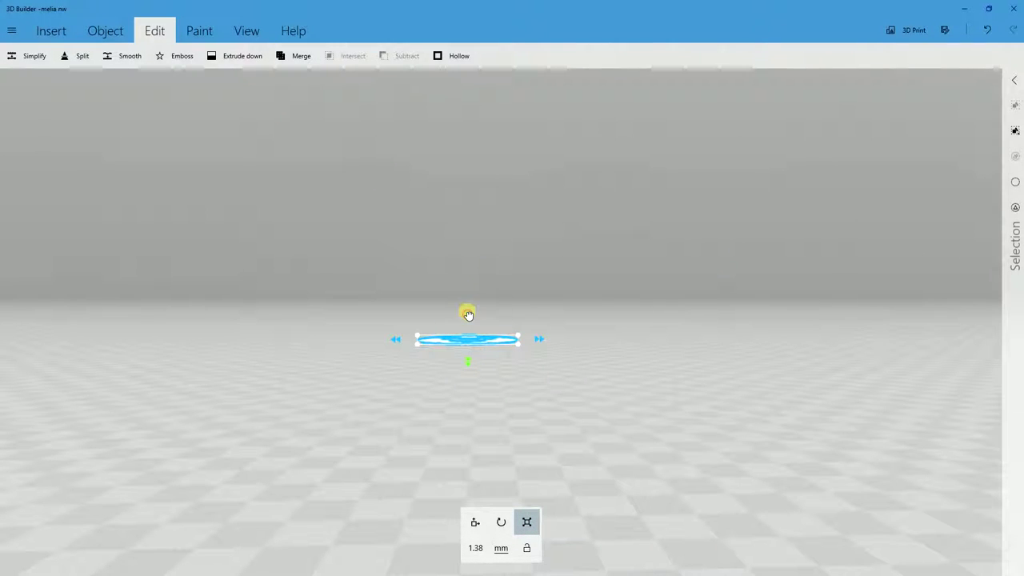
left_click_drag(468, 314, 467, 296)
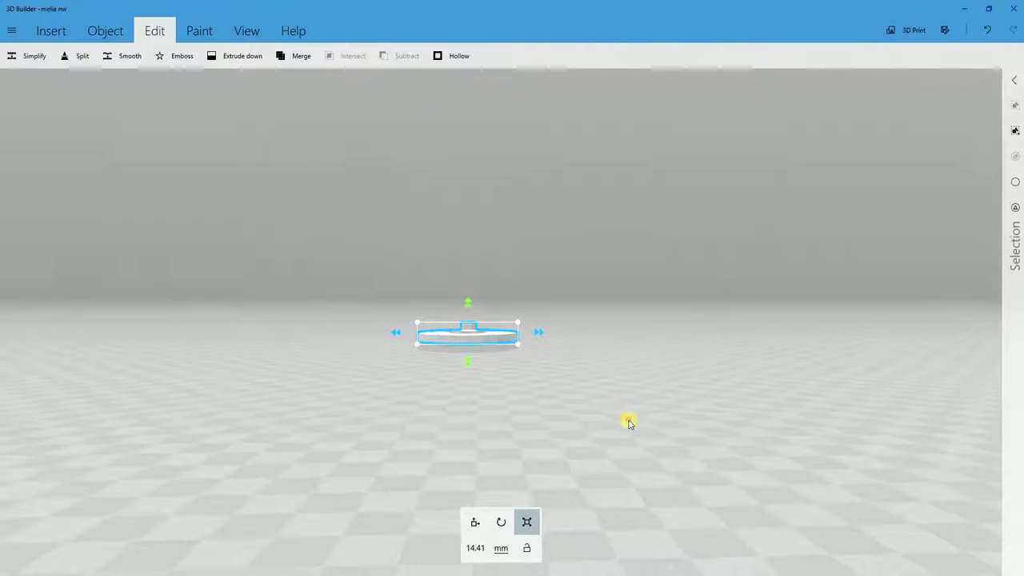
left_click_drag(629, 423, 633, 445)
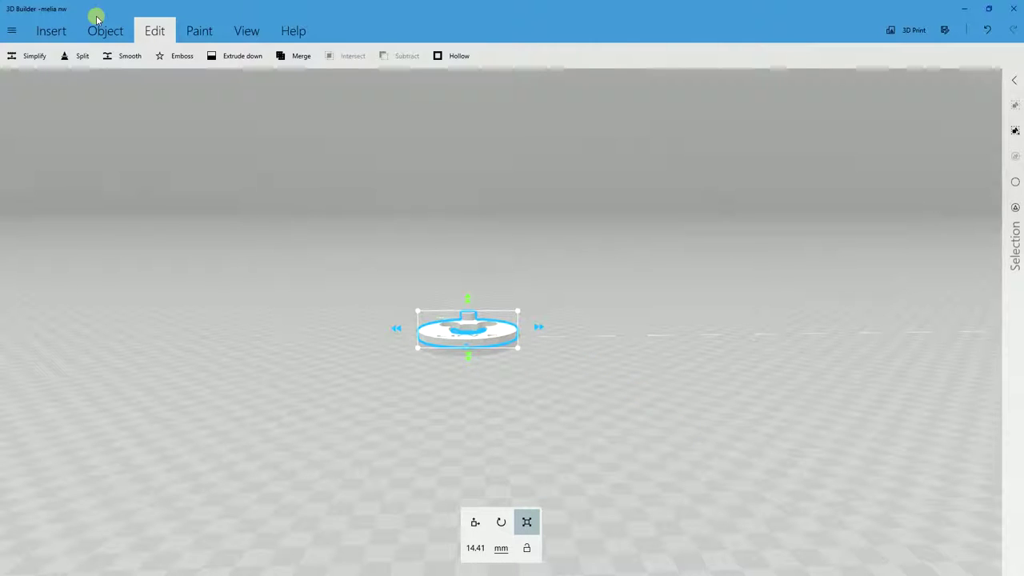
Save a copy in STL format, appending 'fixed' to make melia fixed.stl.
left_click(12, 30)
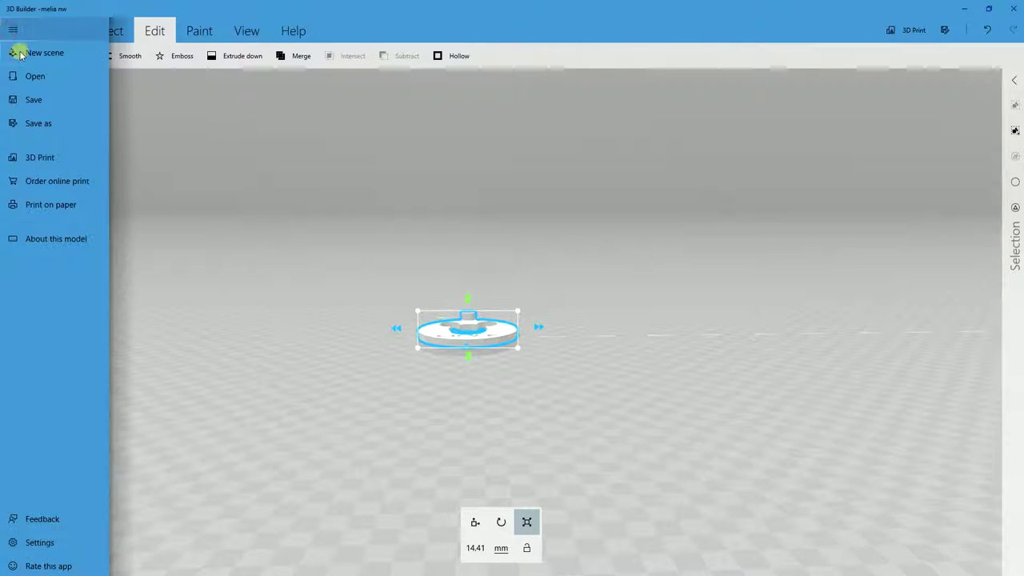
left_click(64, 115)
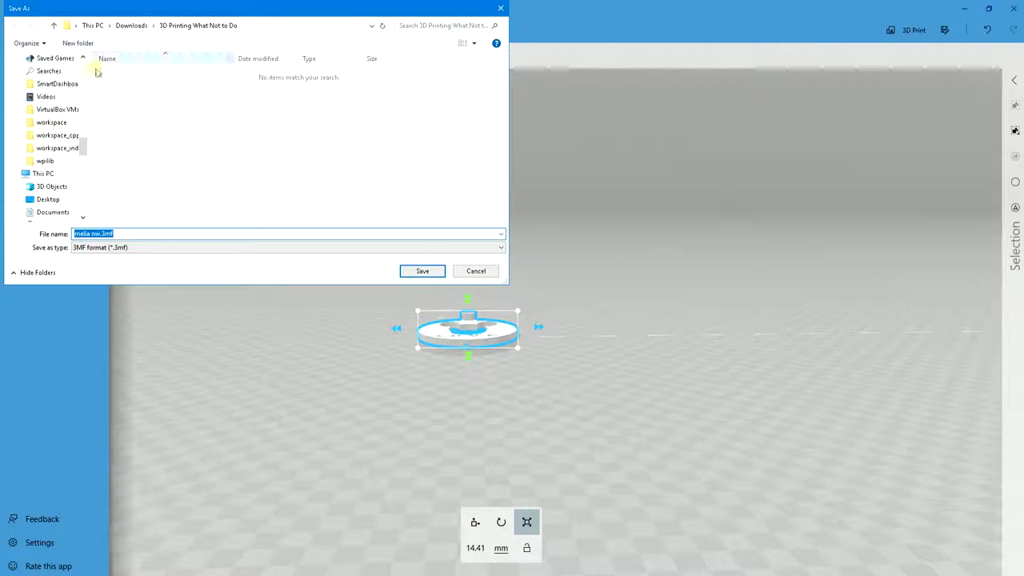
left_click(139, 247)
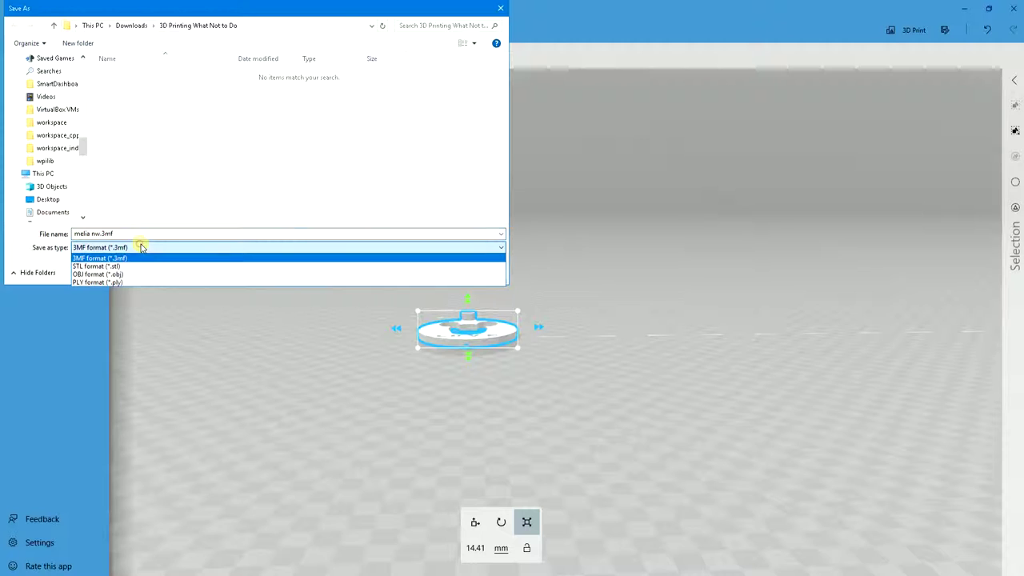
left_click(150, 271)
left_click_drag(74, 234, 108, 232)
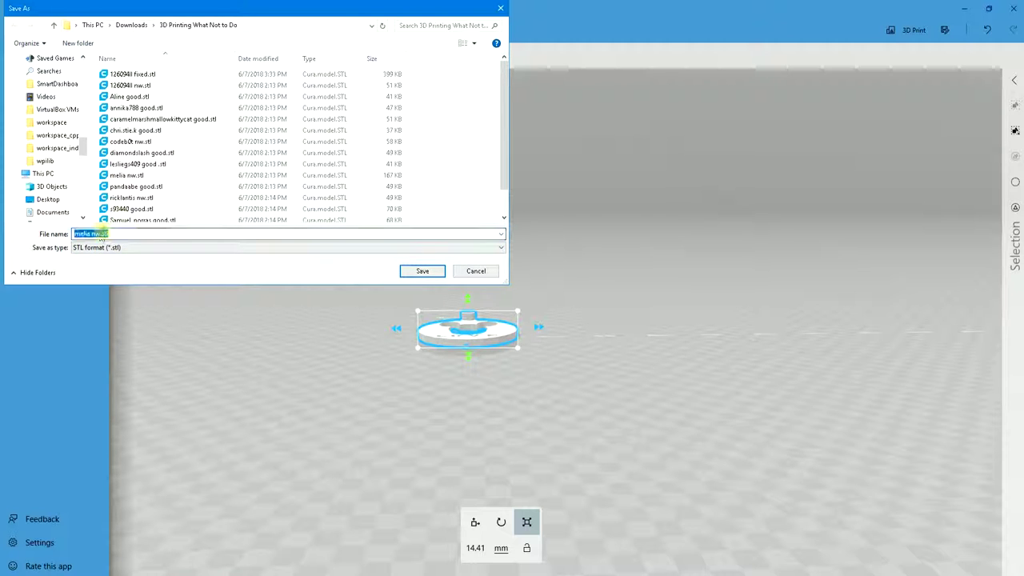
left_click(89, 234)
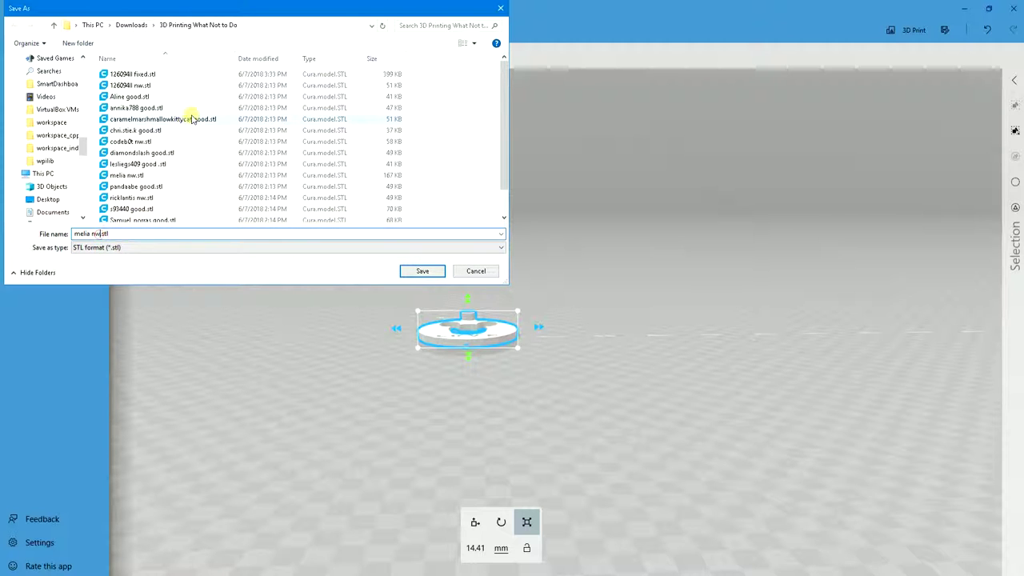
type("fixed")
key("Return")
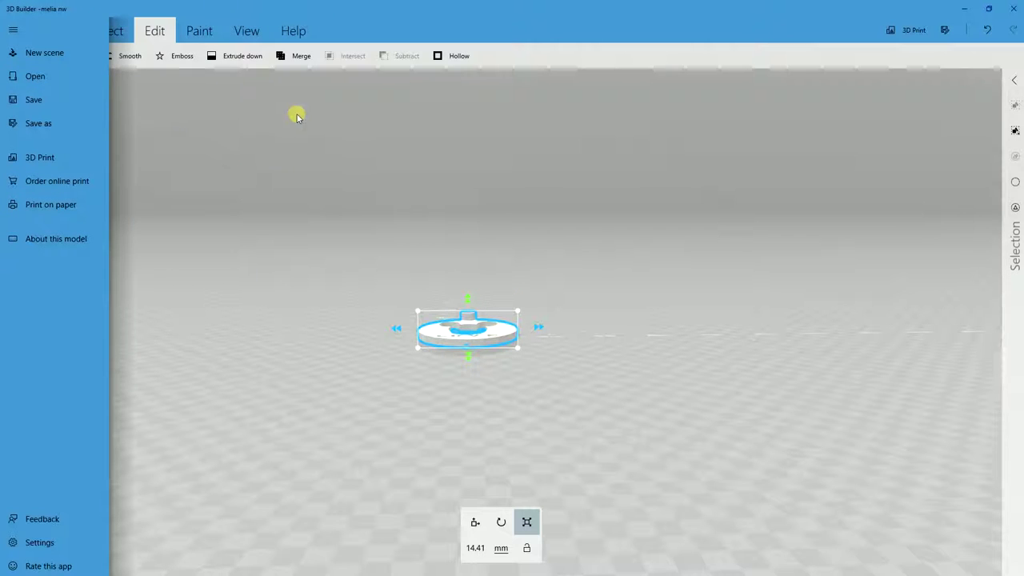
Accept the information-loss prompt, close the export error, and deselect the LOVE tag.
left_click(588, 305)
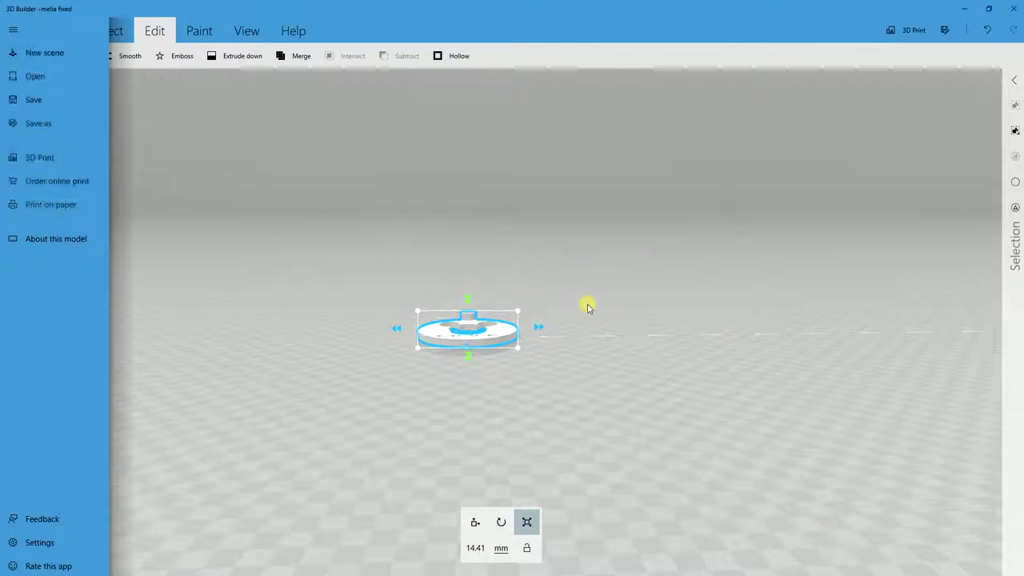
left_click(656, 309)
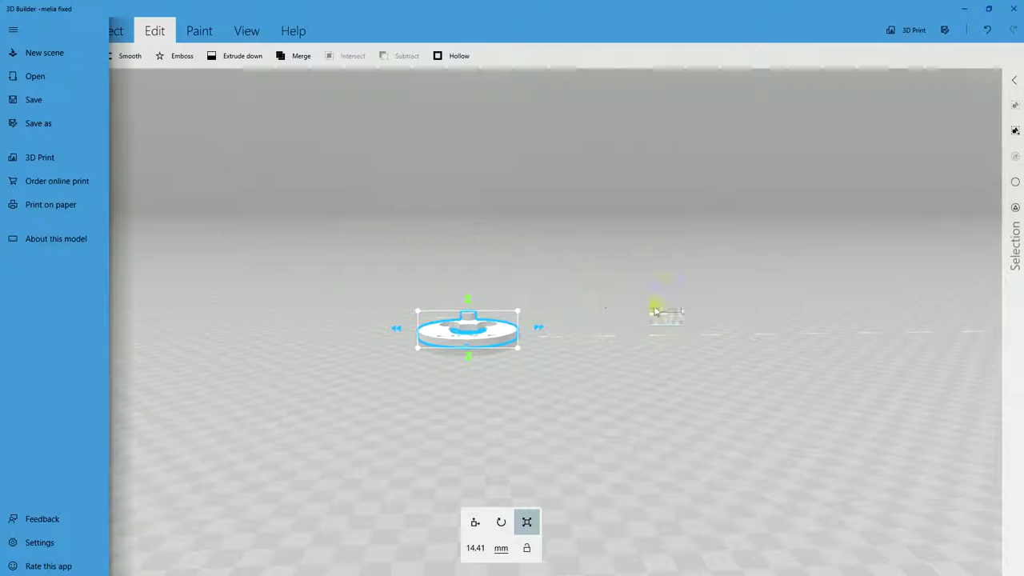
right_click_drag(590, 313, 632, 384)
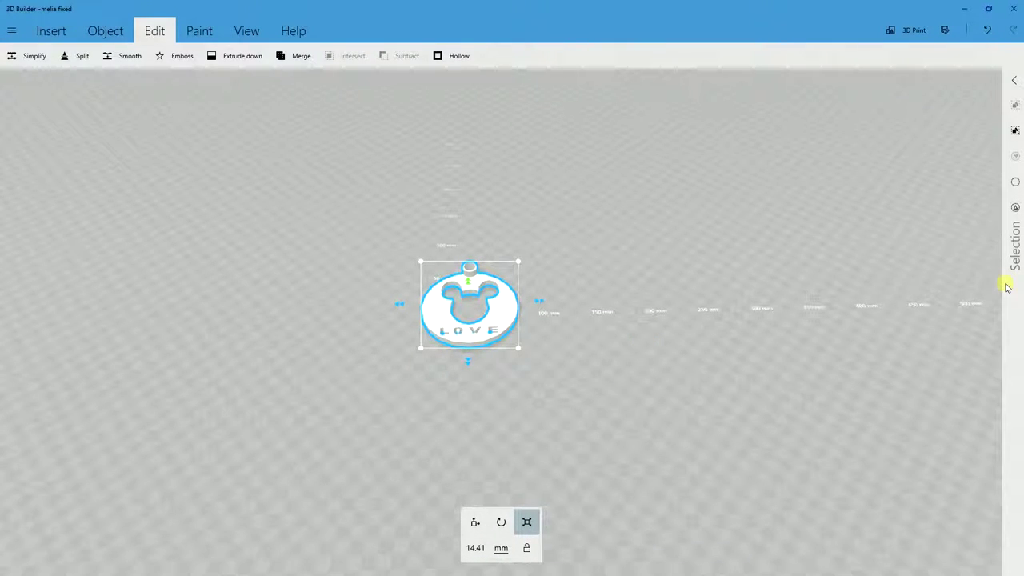
key("Escape")
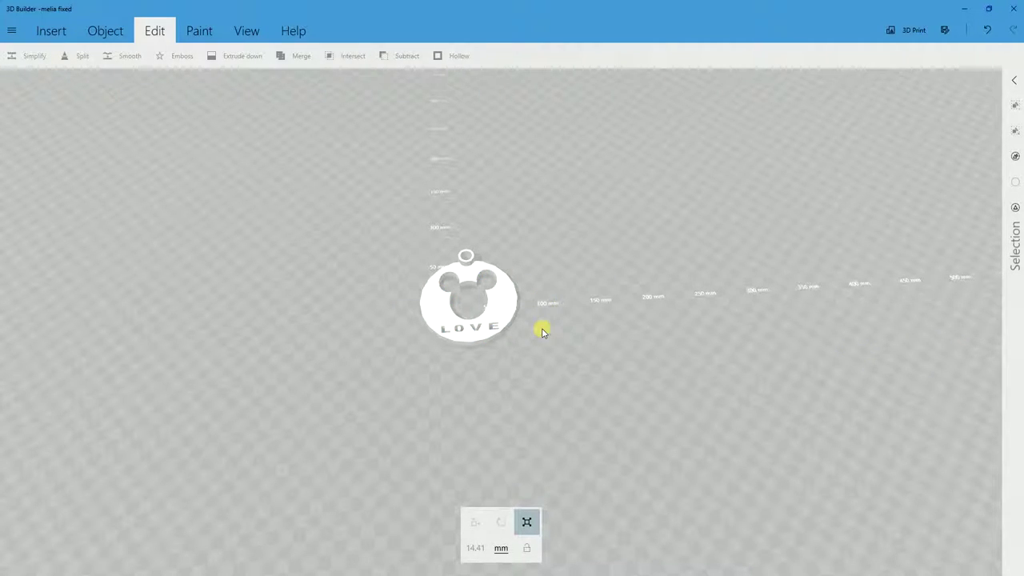
left_click_drag(536, 311, 609, 329)
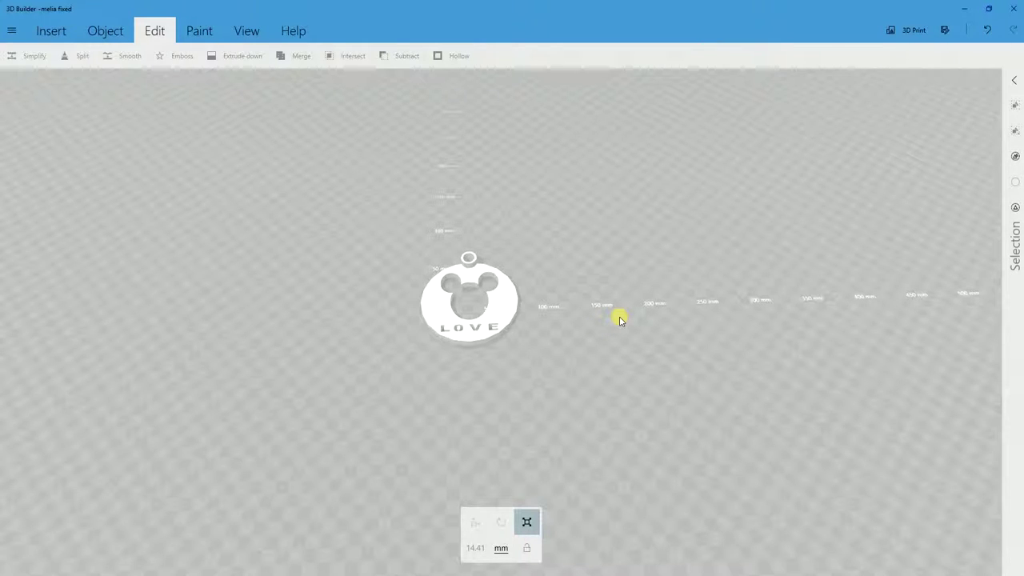
Save the tag again as STL, replacing the existing melia fixed.stl.
left_click(10, 30)
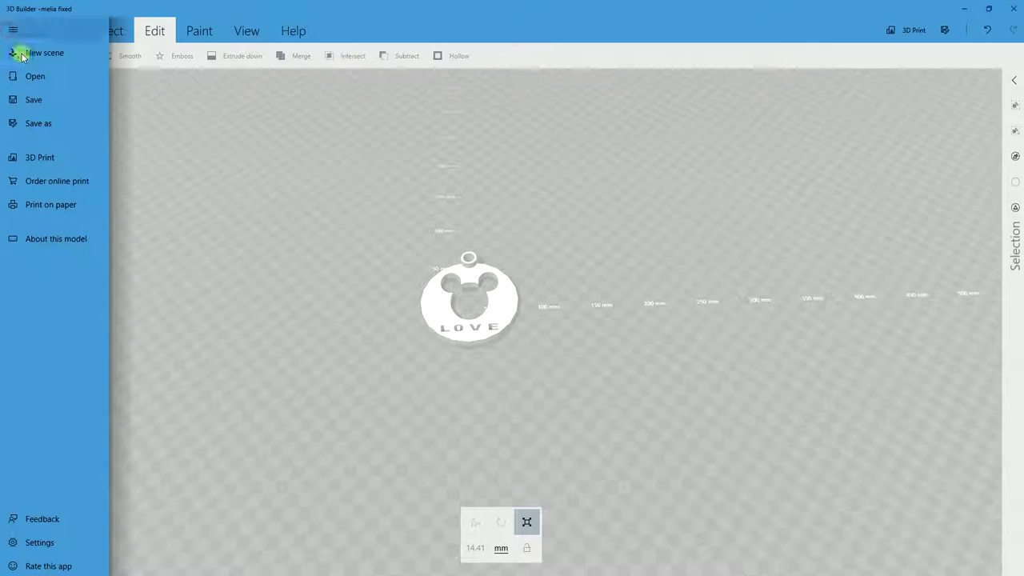
left_click(63, 126)
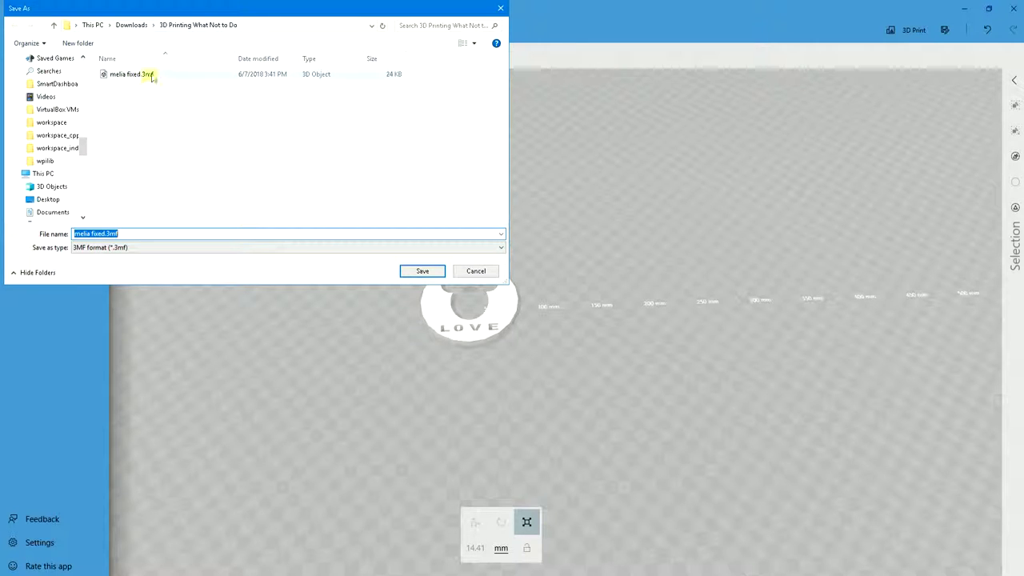
left_click(206, 248)
left_click(176, 267)
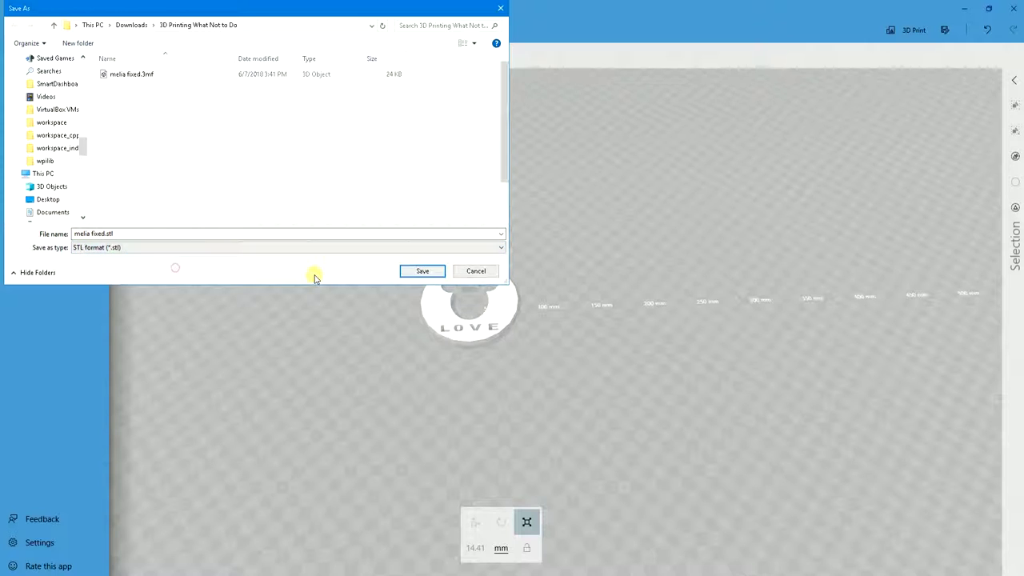
left_click(423, 272)
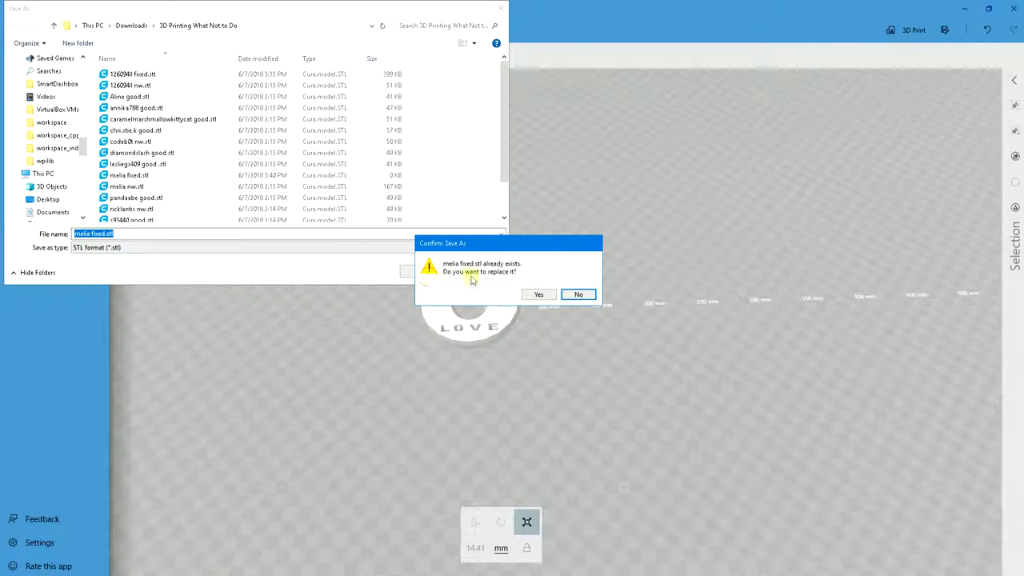
left_click(544, 297)
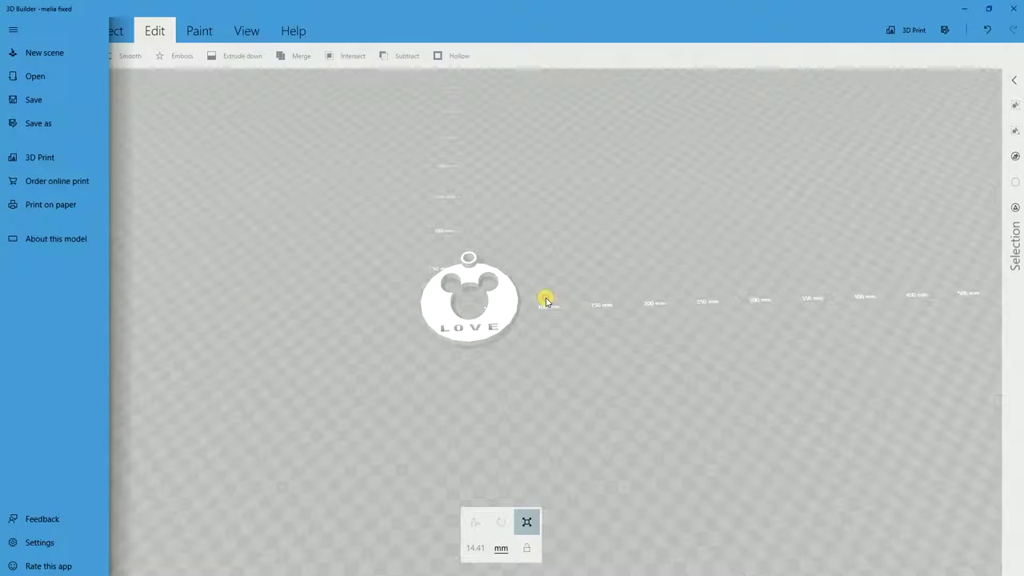
left_click(606, 305)
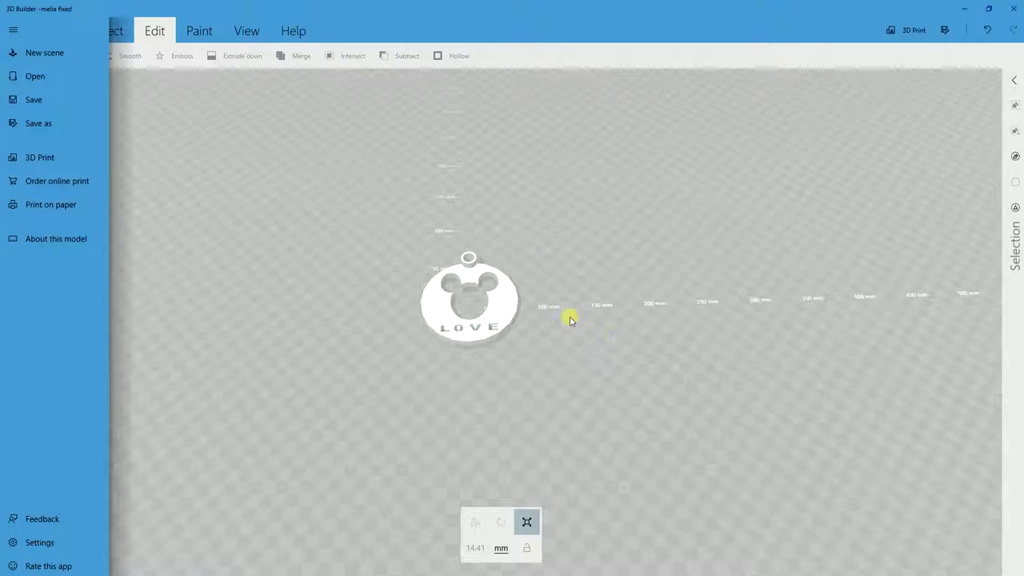
left_click(563, 283)
left_click_drag(574, 293, 709, 316)
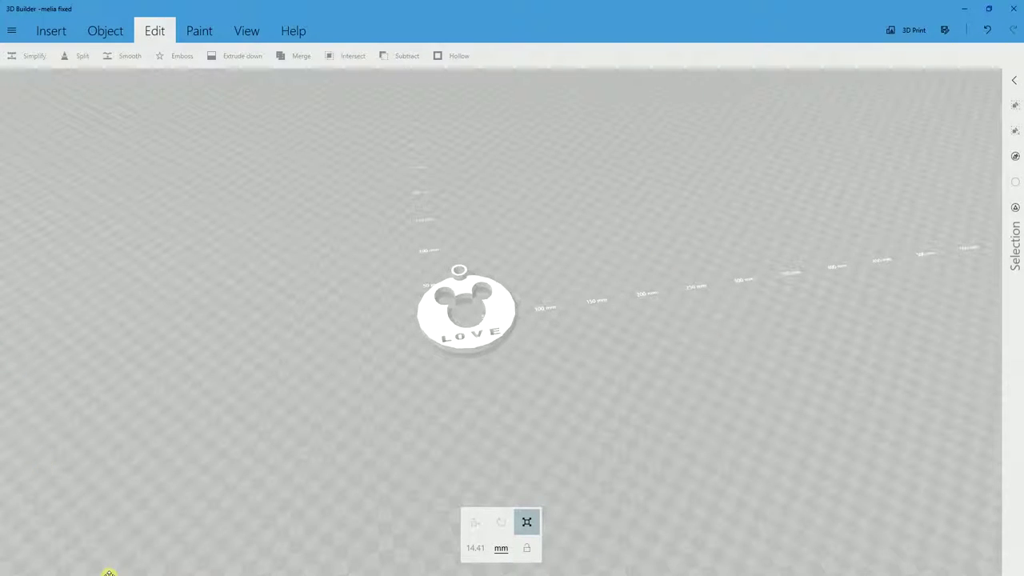
left_click_drag(471, 243, 515, 283)
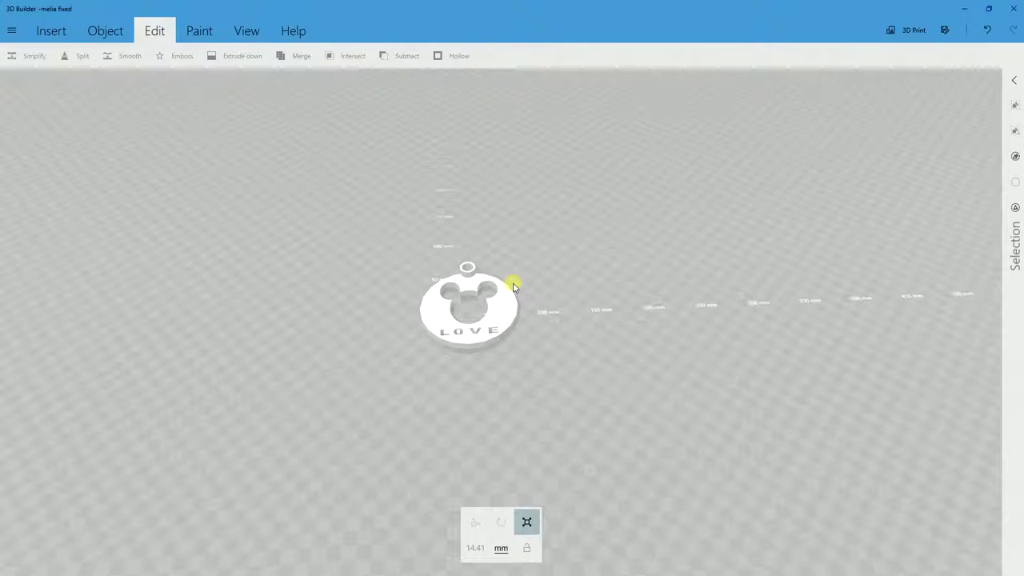
Clear the LOVE tag by starting a new empty scene.
left_click(14, 33)
left_click(46, 52)
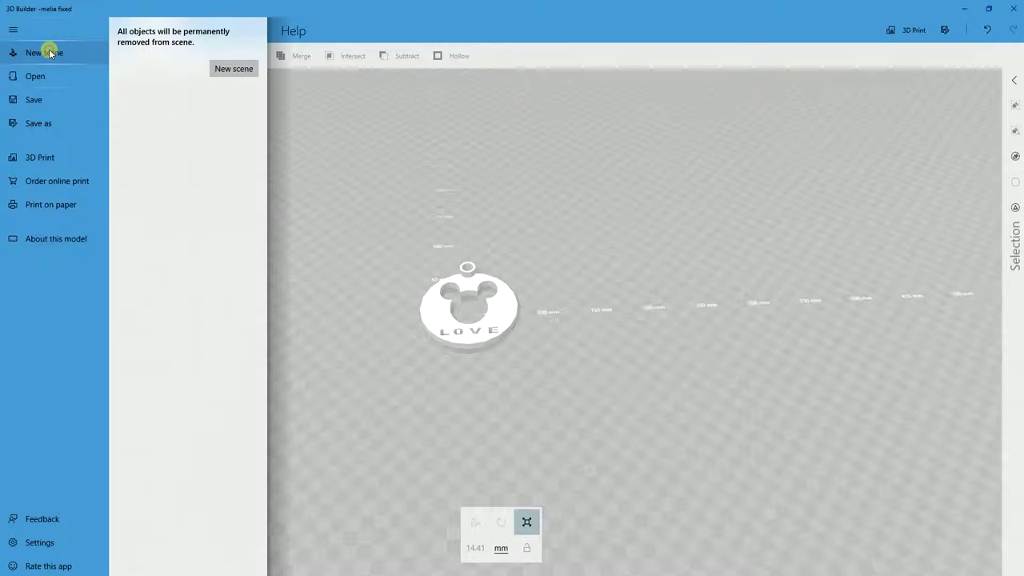
left_click(230, 69)
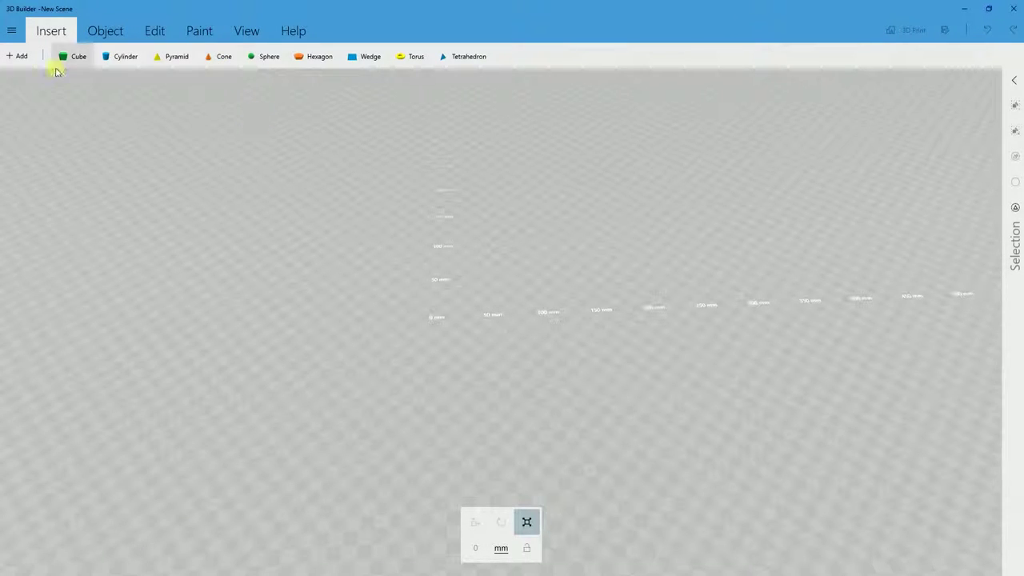
Load the object file ricklantis nw.stl from disk.
left_click(19, 57)
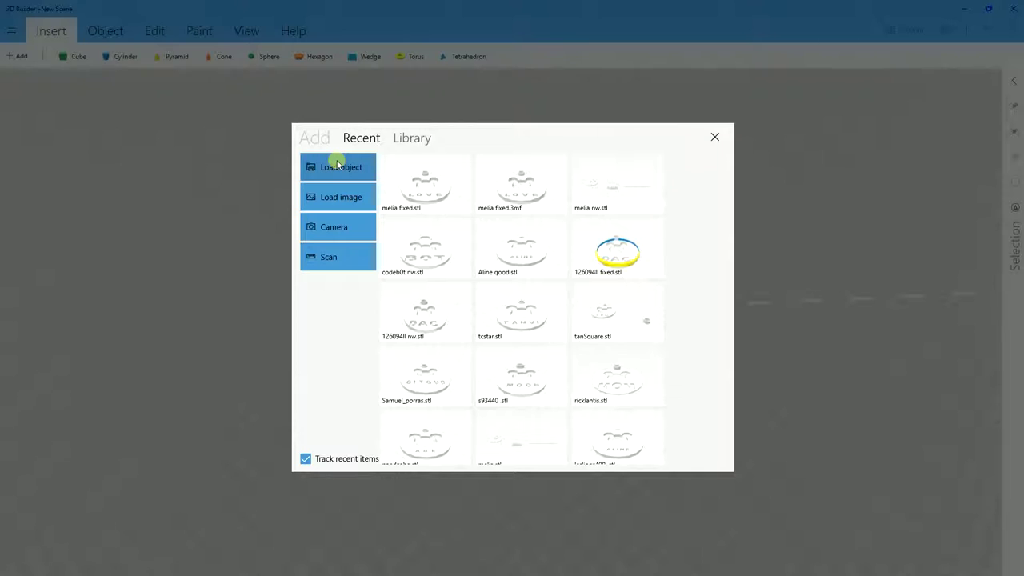
left_click(338, 166)
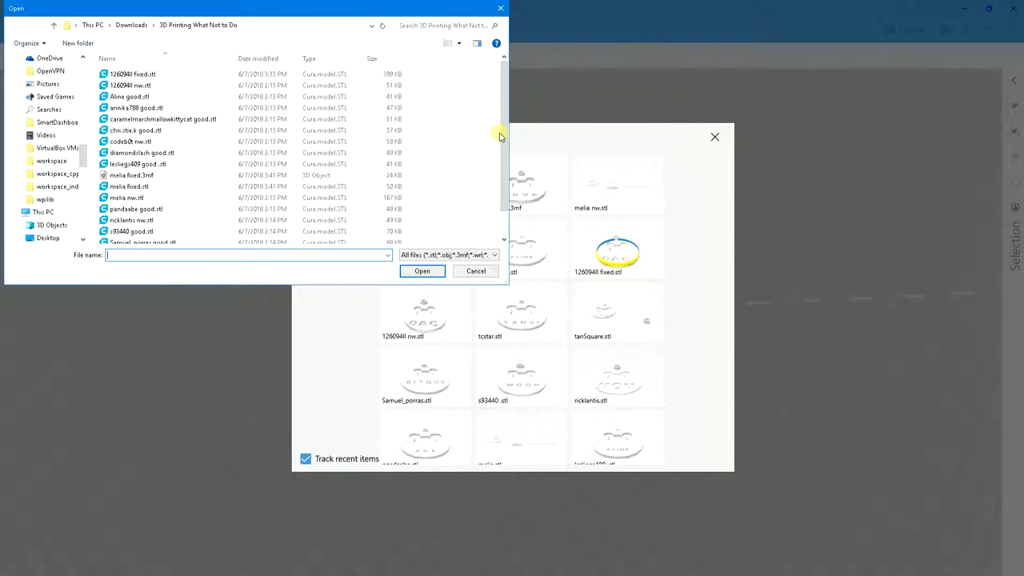
scroll(501, 132, "down", 1)
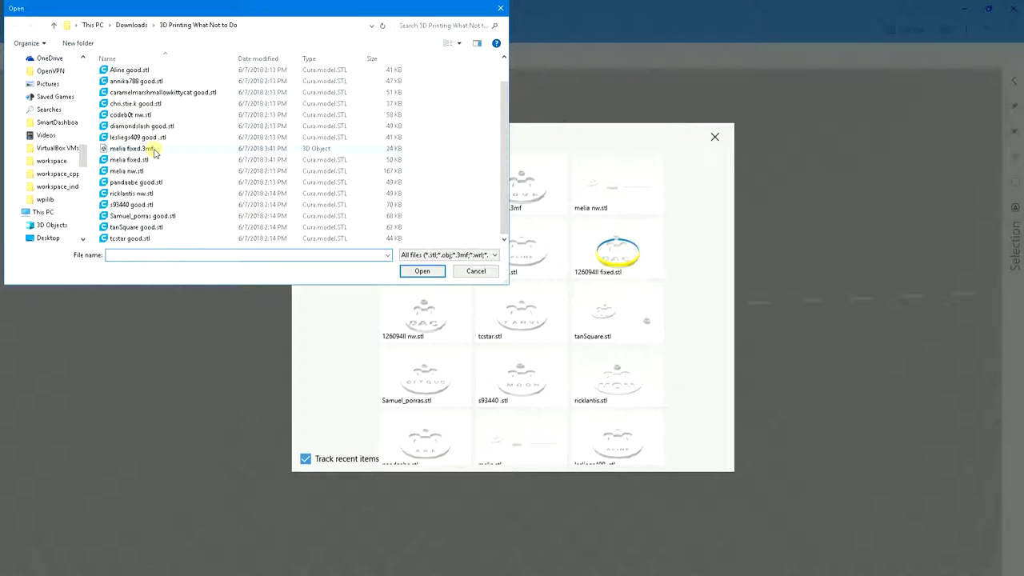
left_click(181, 193)
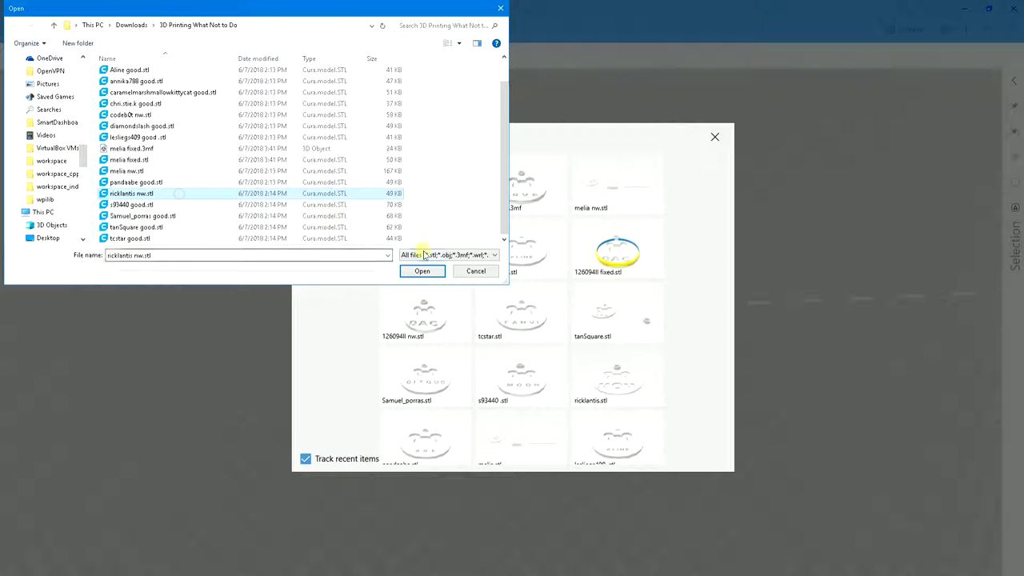
left_click(421, 271)
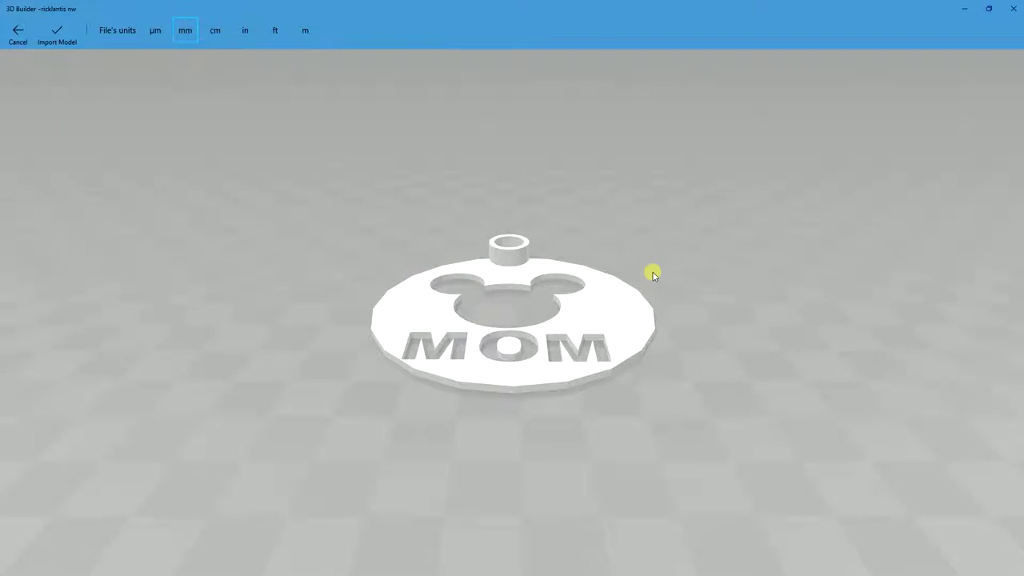
Inspect the MOM pendant's loop, Mickey cut-out and lettering, then import it in millimetres.
left_click_drag(653, 275, 649, 420)
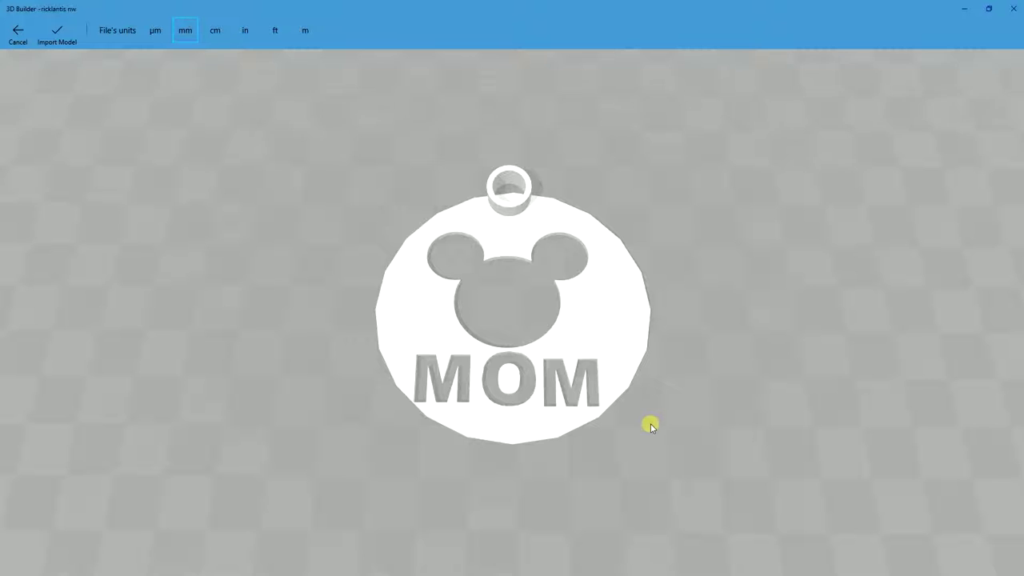
left_click_drag(651, 424, 640, 352)
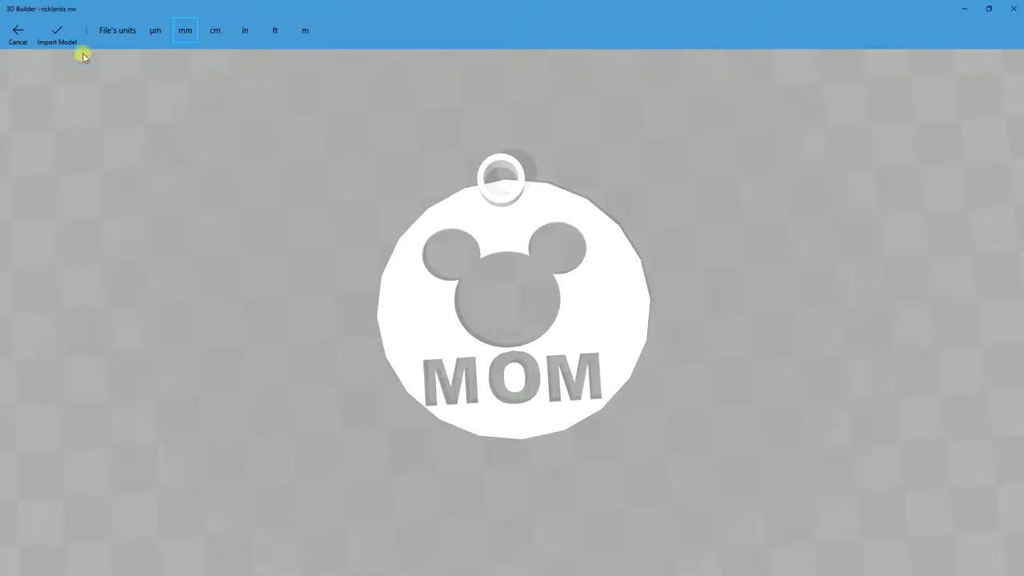
left_click_drag(769, 311, 789, 317)
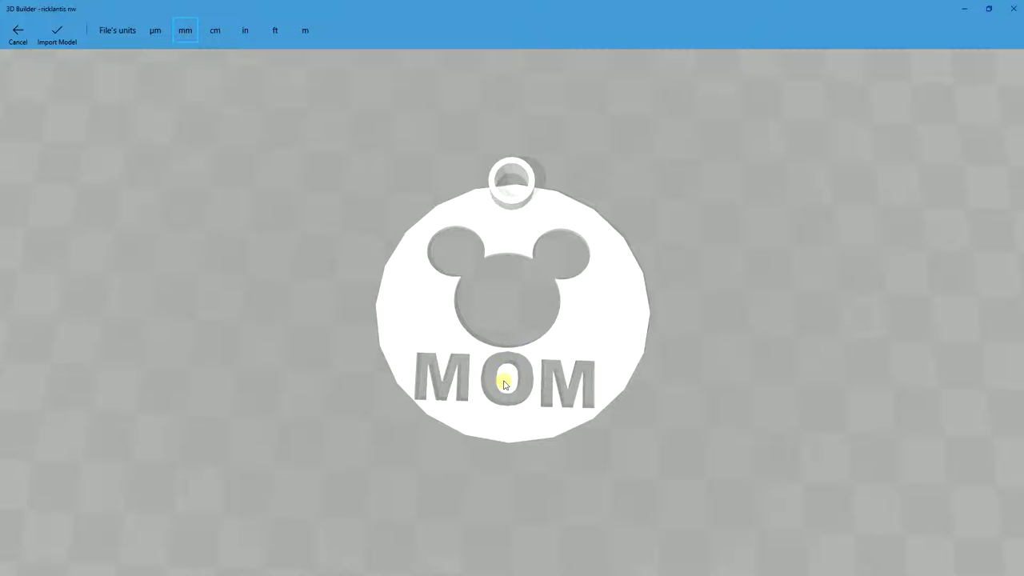
left_click_drag(506, 385, 729, 382)
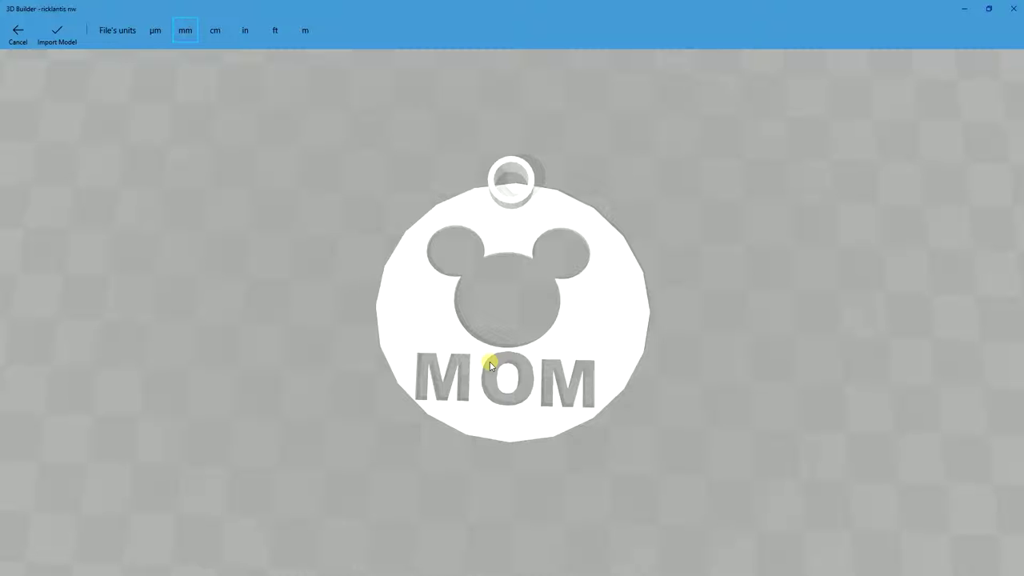
left_click_drag(490, 361, 701, 476)
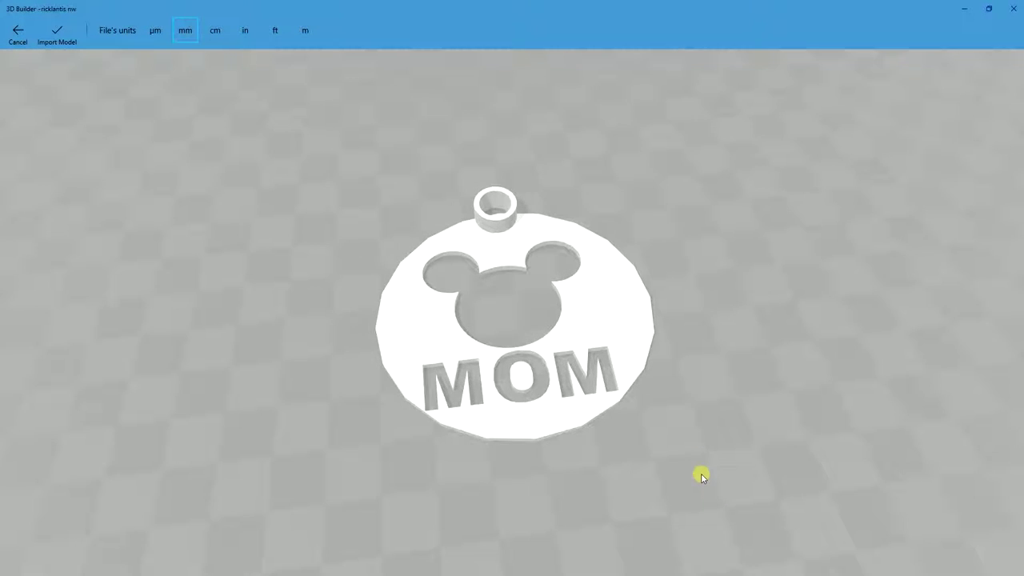
left_click_drag(570, 358, 430, 434)
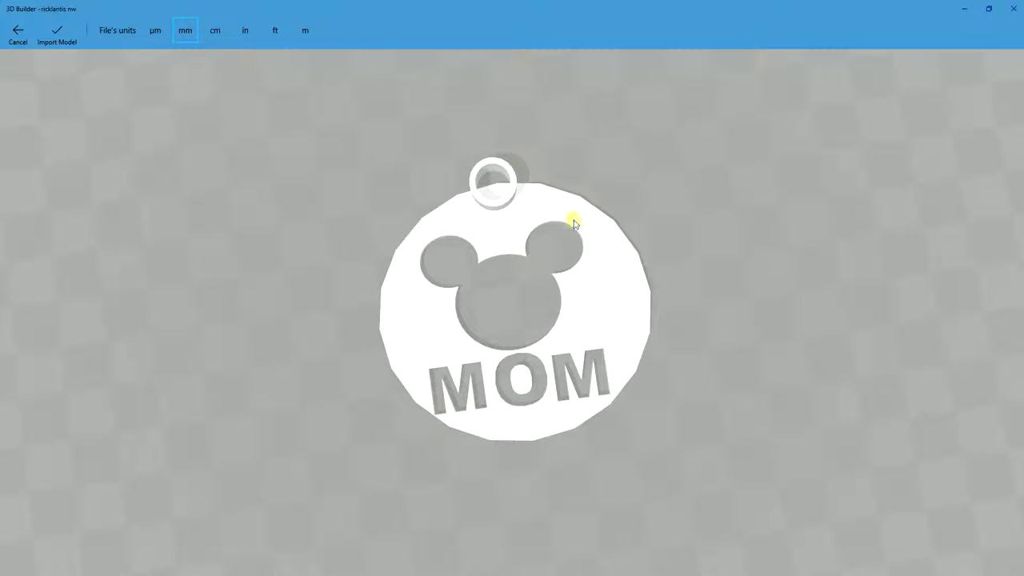
left_click(43, 45)
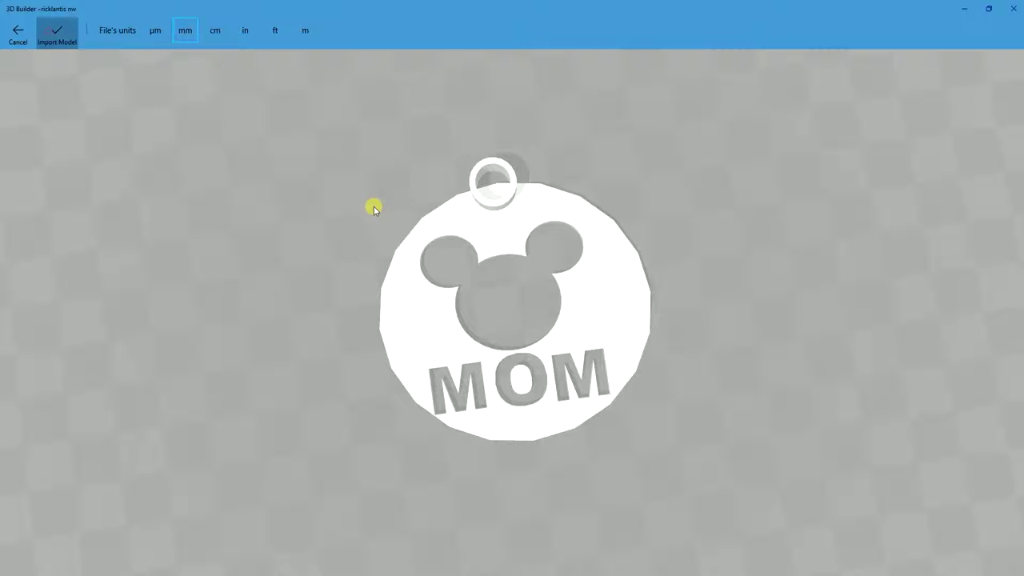
Select the MOM pendant and increase its height.
left_click(572, 370)
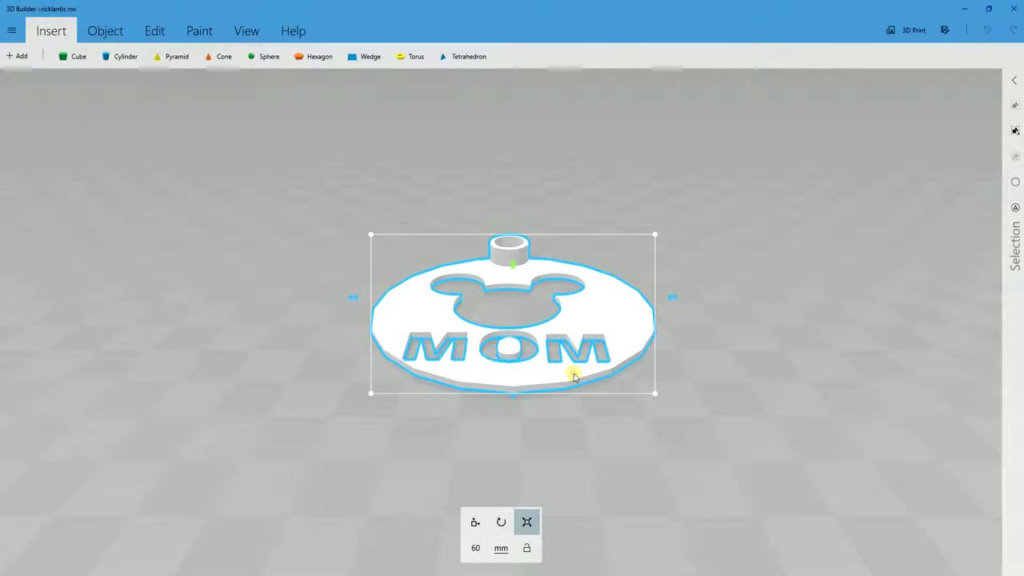
right_click_drag(526, 307, 672, 441)
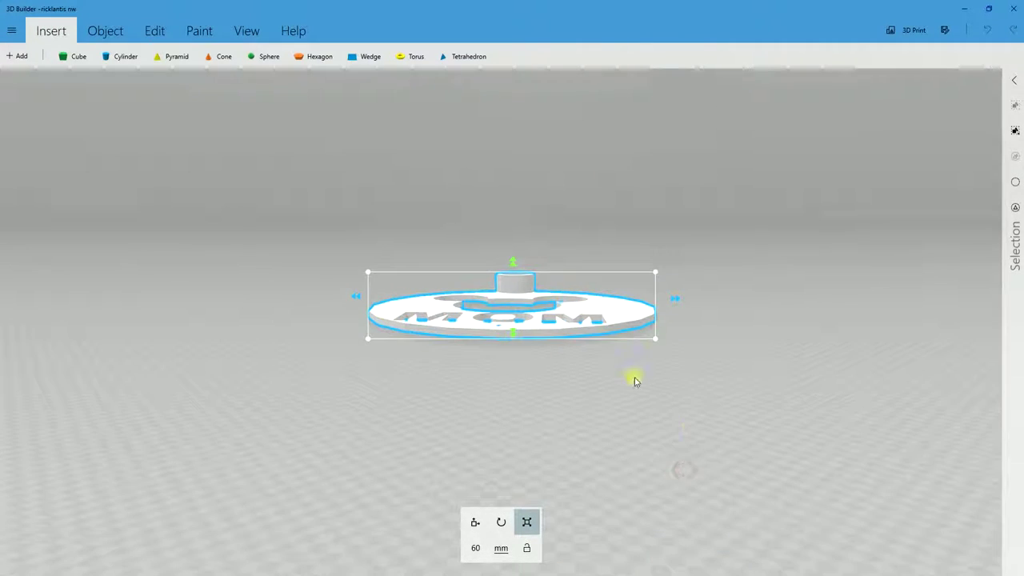
left_click_drag(512, 261, 514, 222)
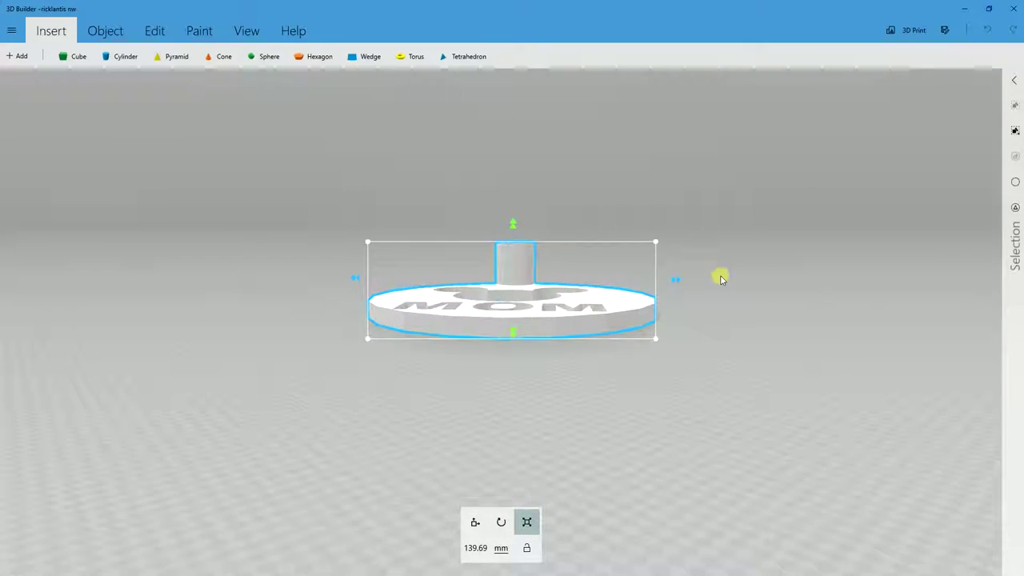
right_click_drag(720, 277, 580, 281)
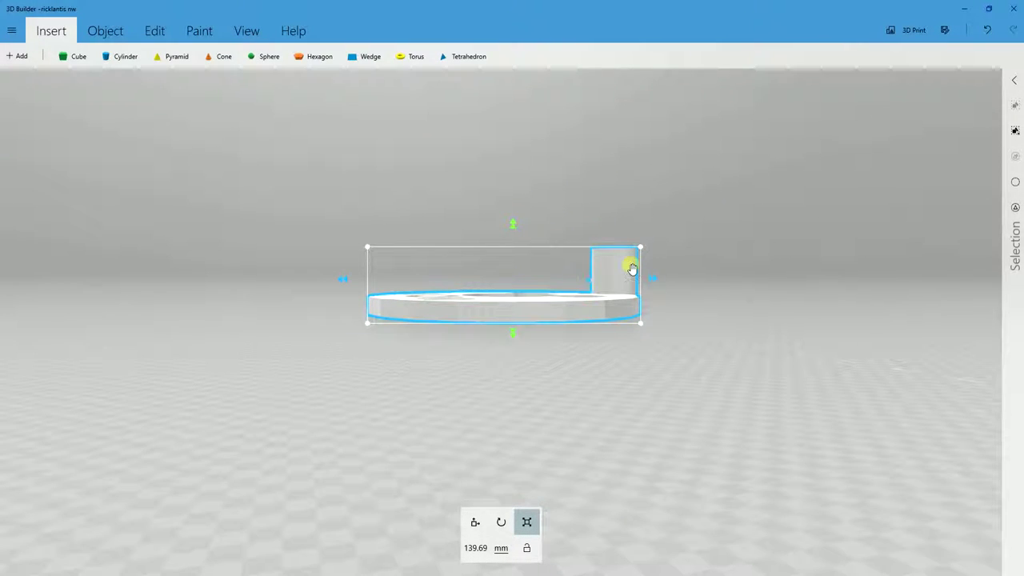
Insert a cube and raise it in front of the stray post.
left_click(72, 57)
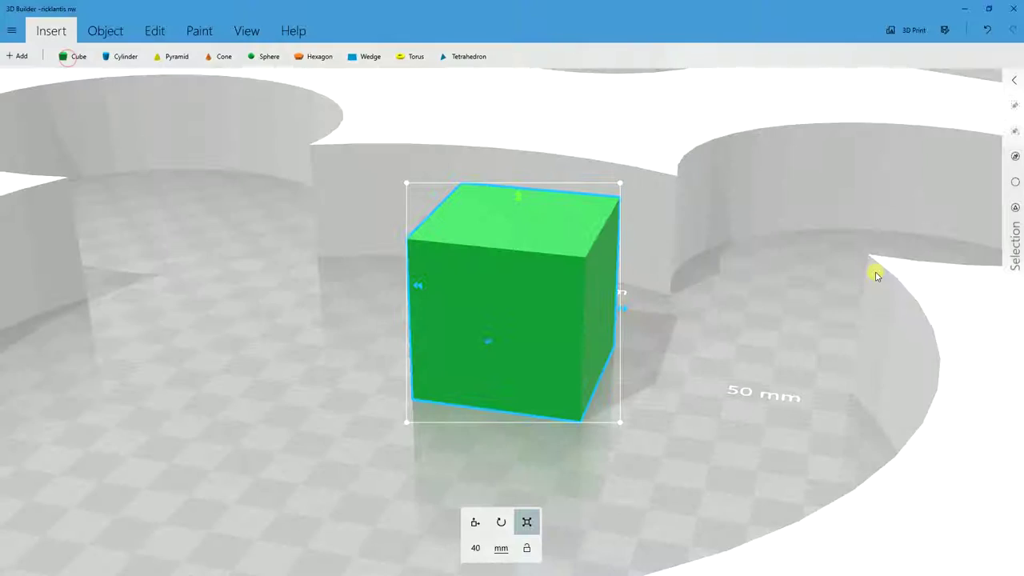
right_click_drag(876, 276, 651, 256)
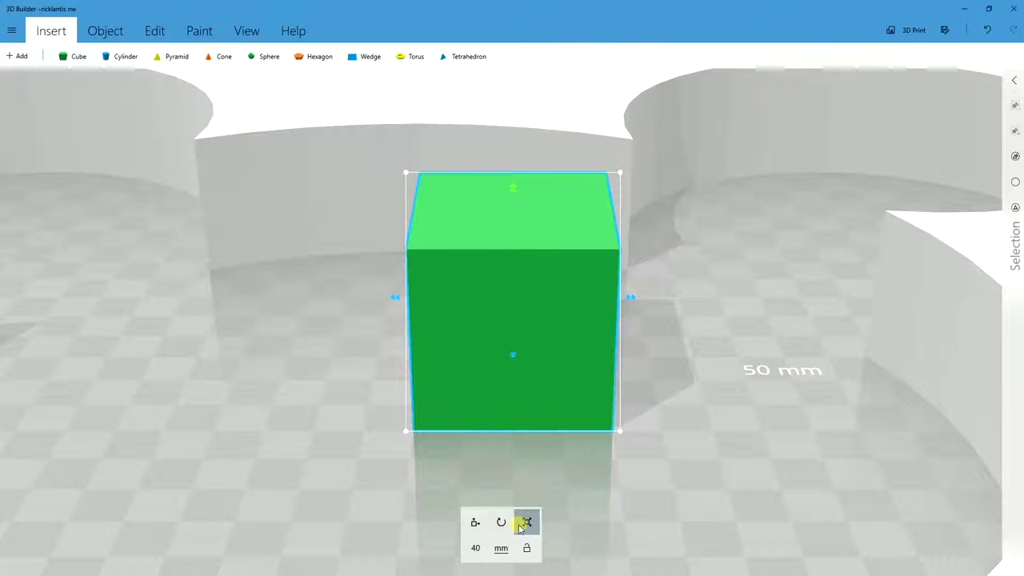
left_click(532, 238)
left_click_drag(514, 183, 512, 80)
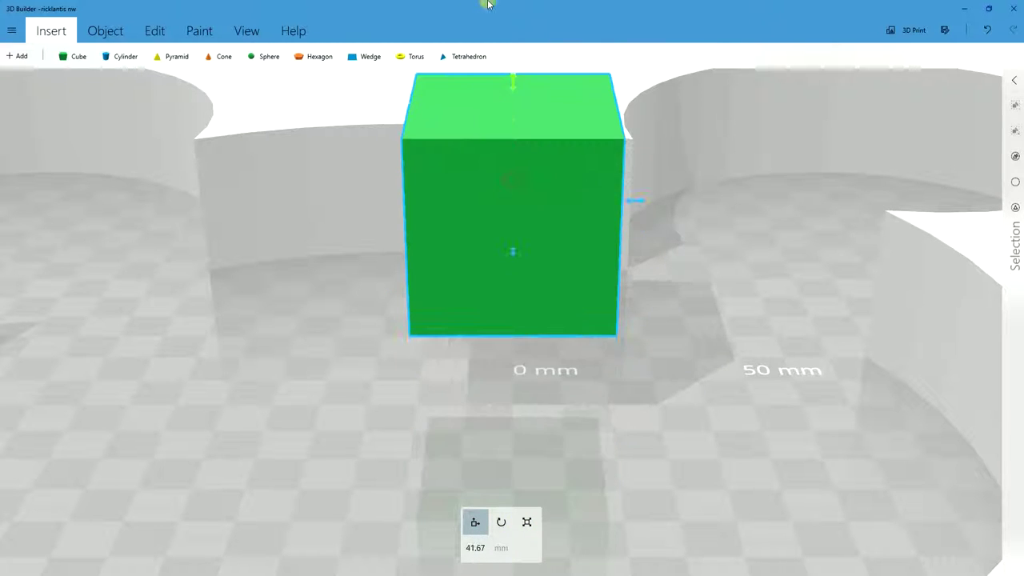
scroll(631, 352, "down", 2)
scroll(631, 352, "down", 3)
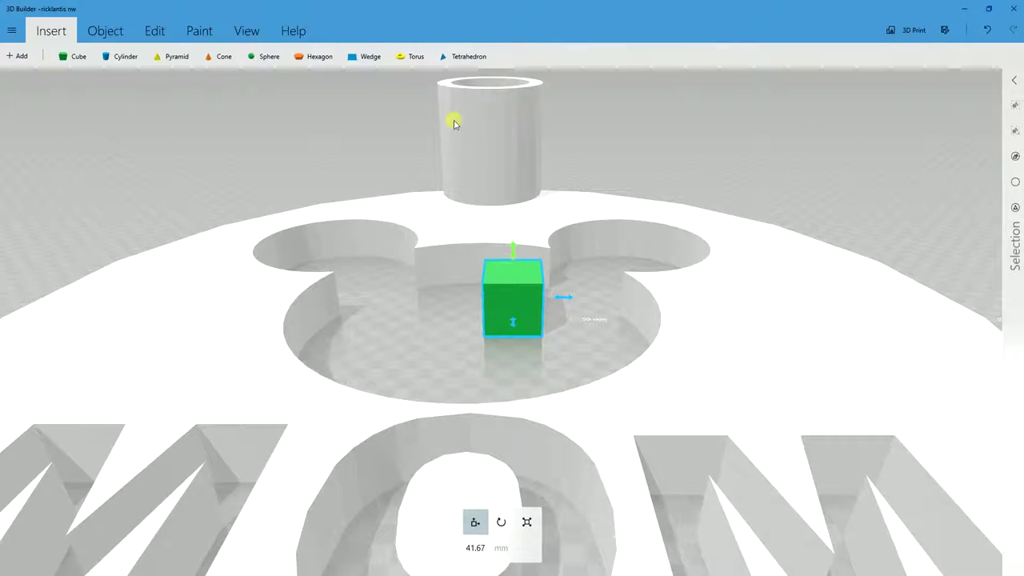
left_click_drag(513, 252, 527, 65)
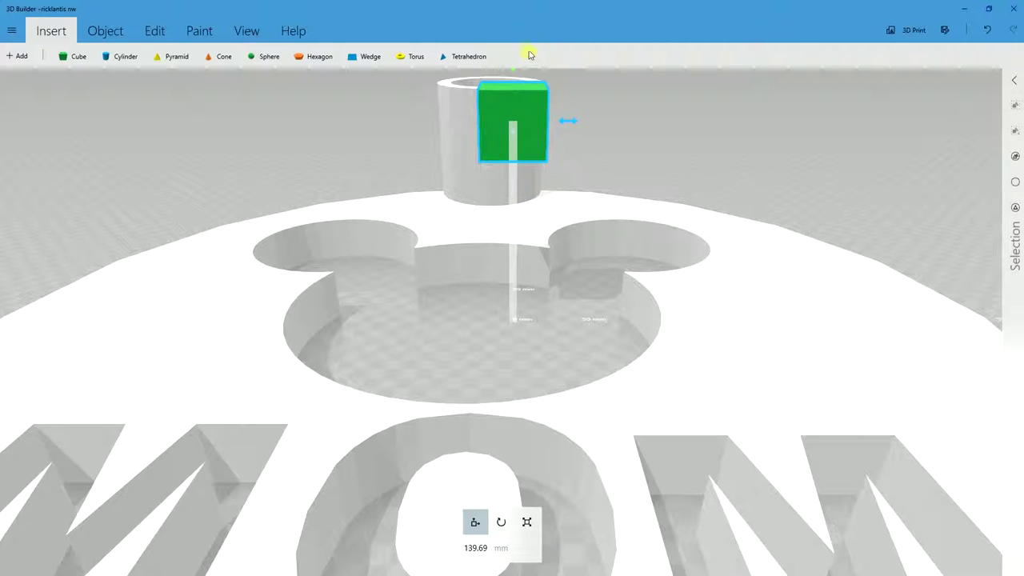
Enlarge the cube to about 187 mm and lower it onto the post.
left_click(527, 521)
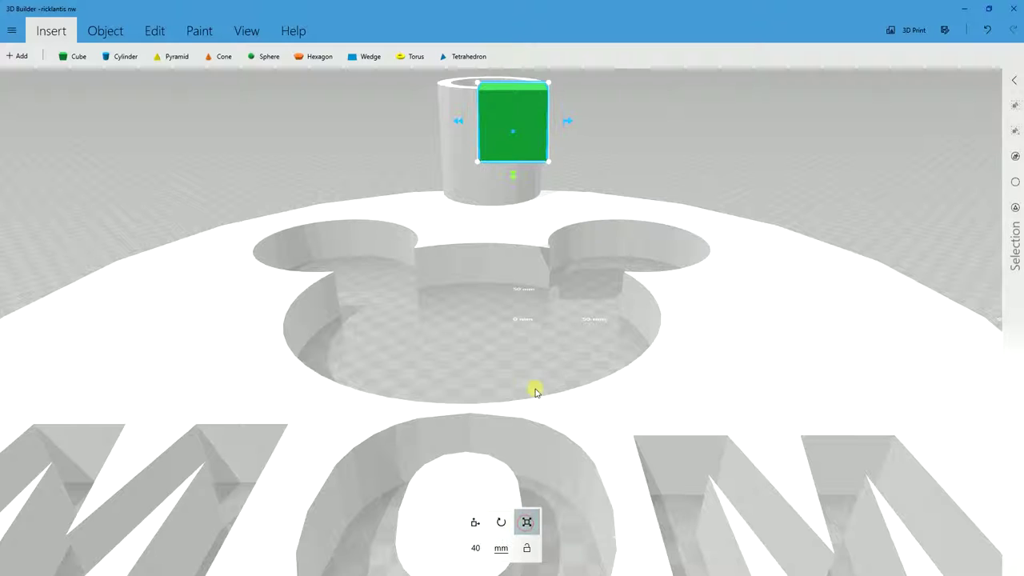
left_click_drag(546, 160, 613, 298)
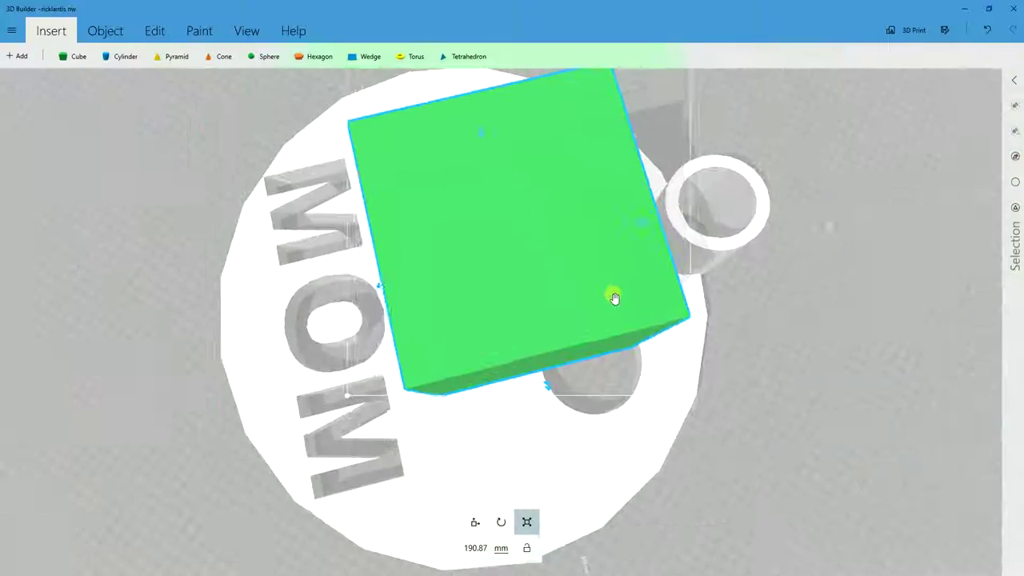
scroll(679, 418, "down", 5)
left_click_drag(679, 419, 585, 233)
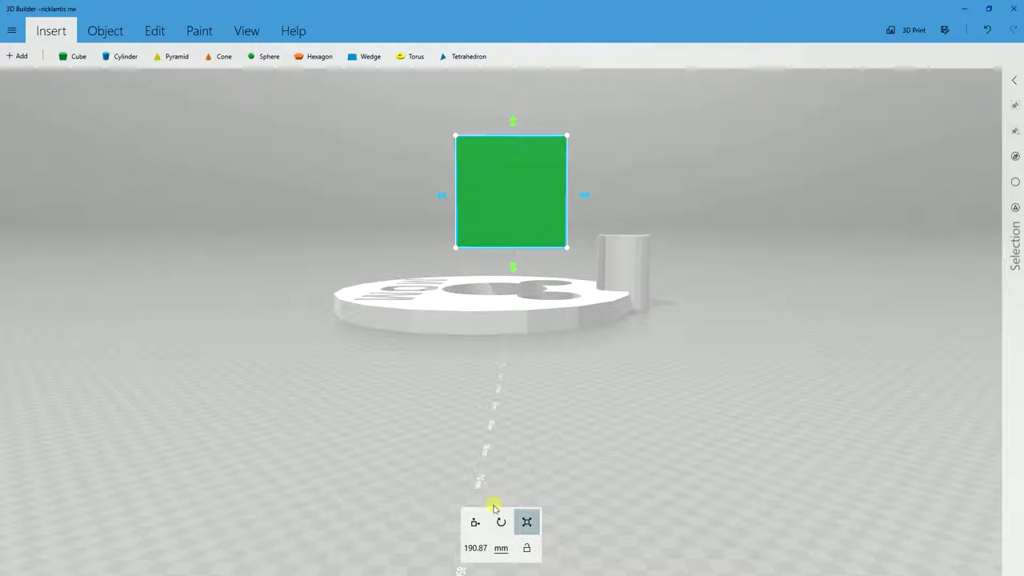
left_click(475, 521)
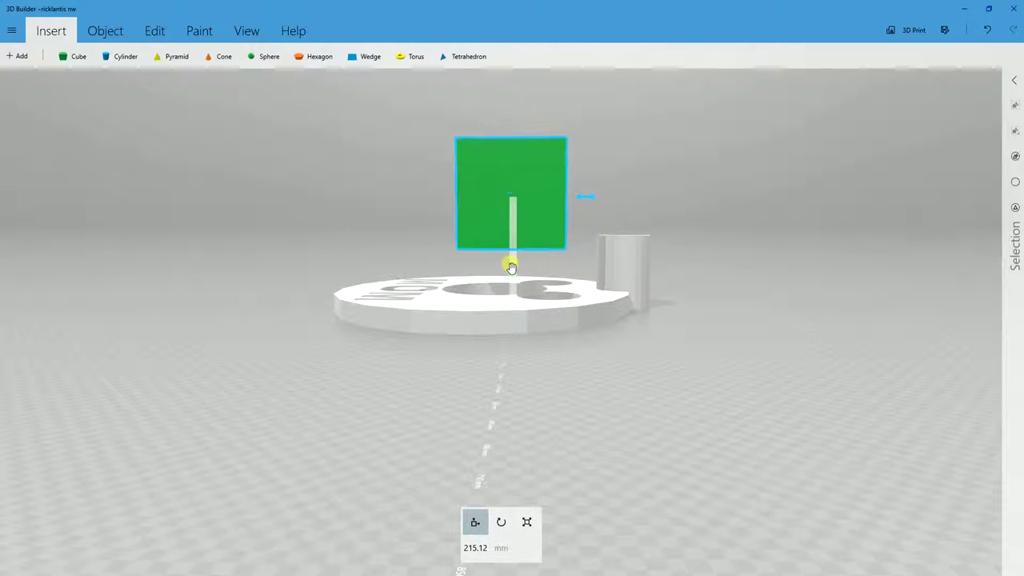
left_click_drag(511, 266, 512, 279)
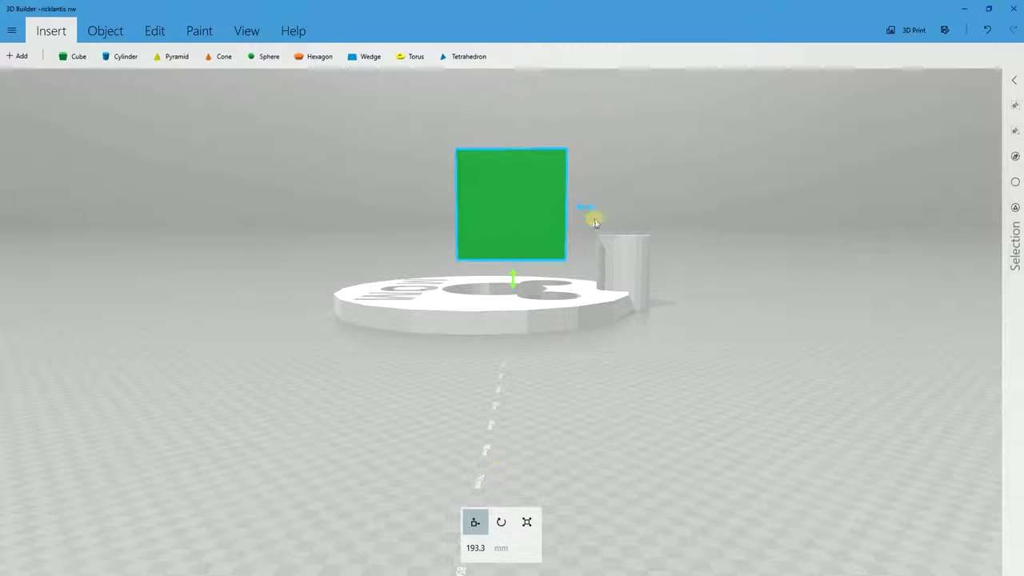
left_click_drag(592, 210, 714, 221)
left_click_drag(640, 320, 736, 371)
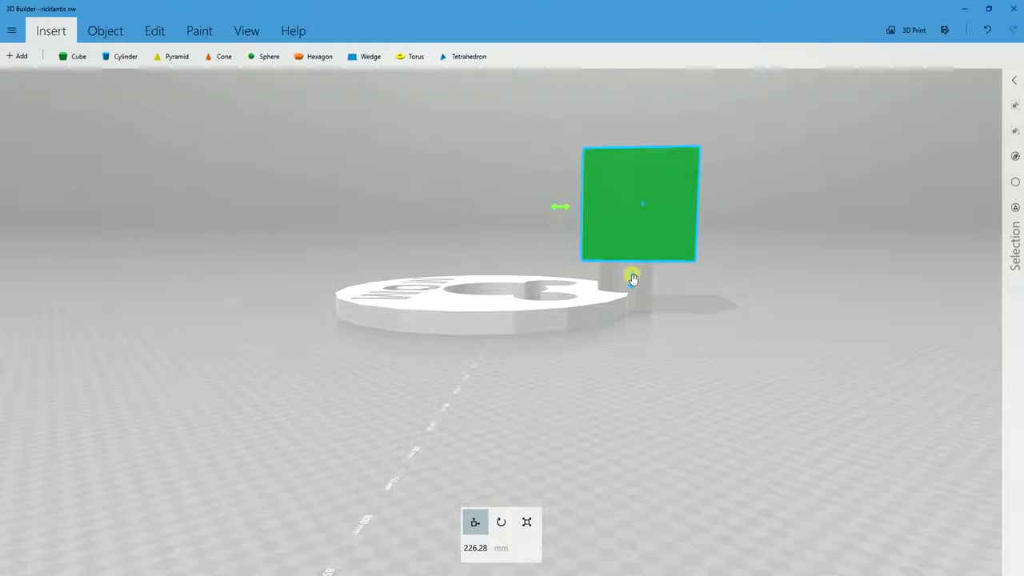
left_click_drag(632, 278, 631, 301)
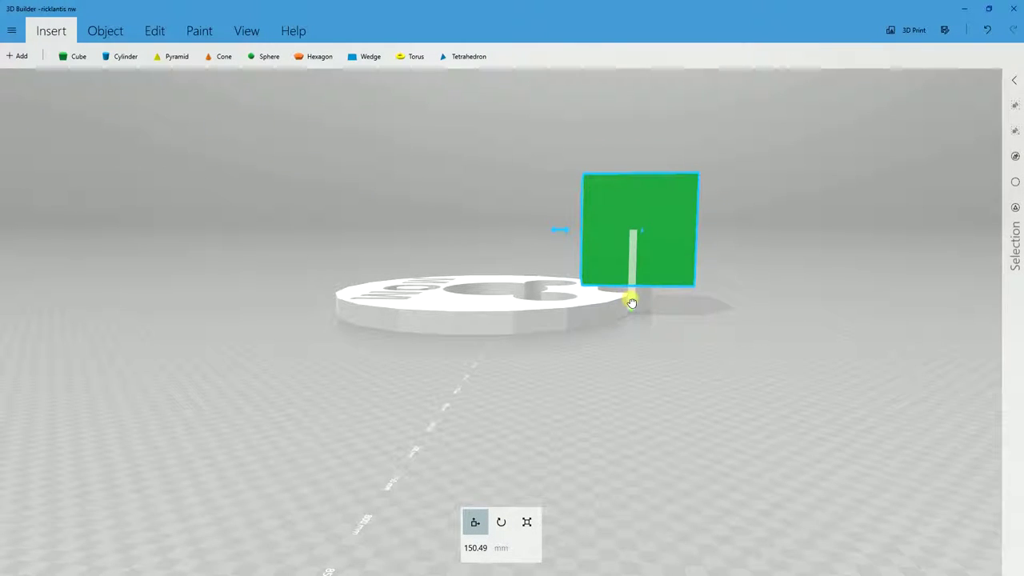
Subtract the green cube from the MOM pendant to cut away the stray post.
left_click_drag(665, 373, 722, 413)
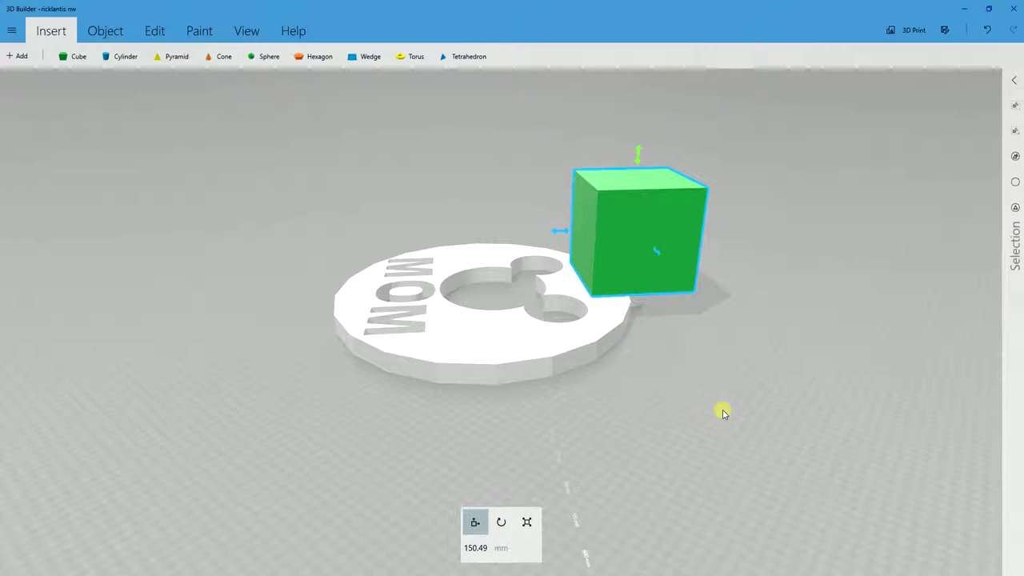
left_click(146, 37)
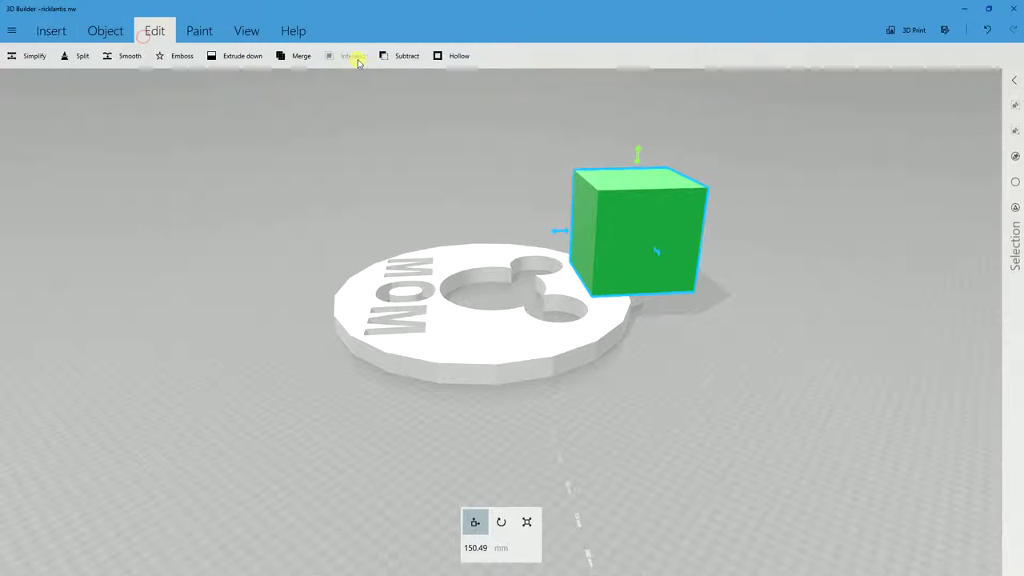
left_click(409, 57)
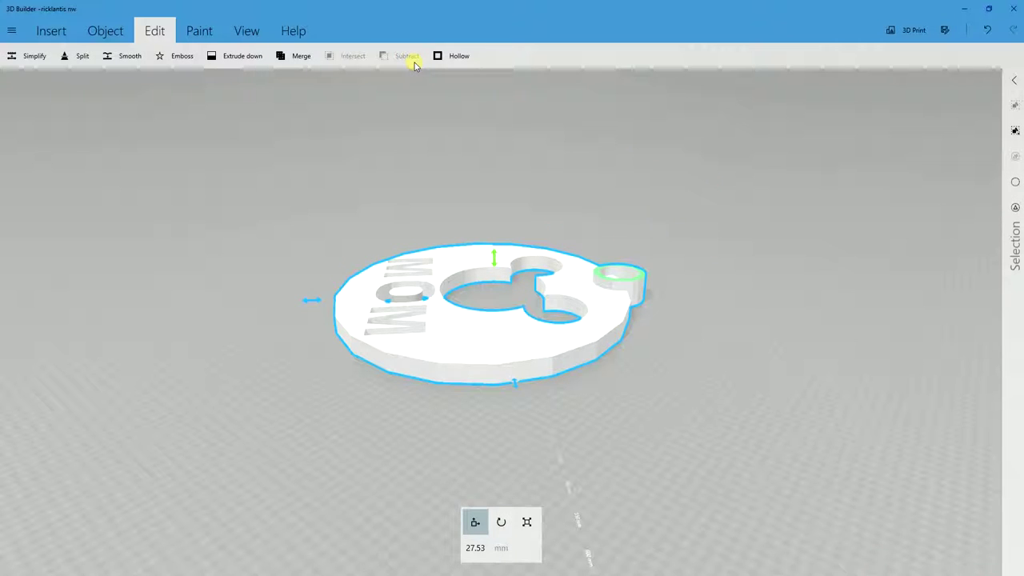
left_click_drag(683, 323, 681, 523)
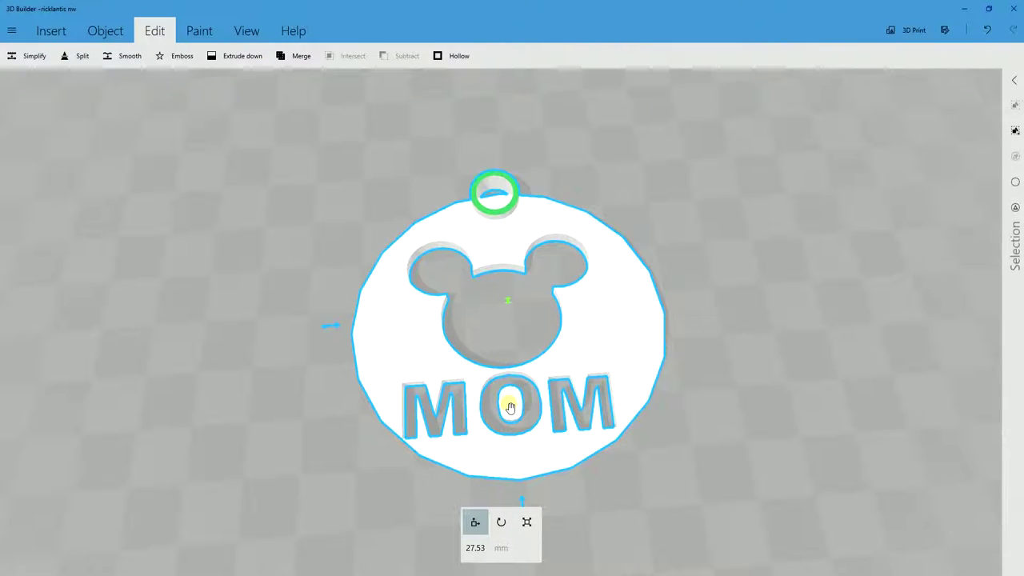
left_click(111, 29)
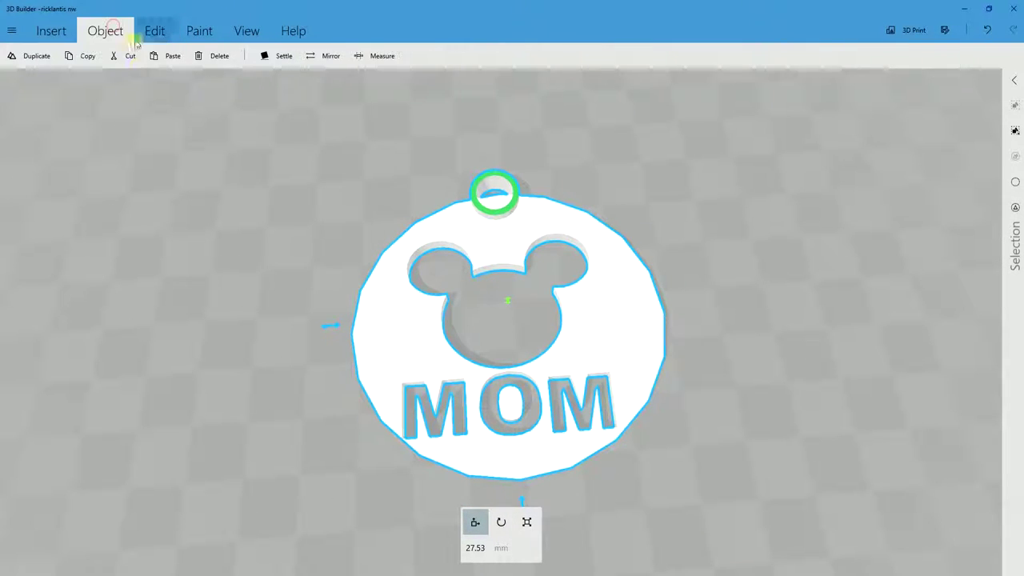
Insert a new cylinder and enlarge it to about 62 mm.
left_click(53, 30)
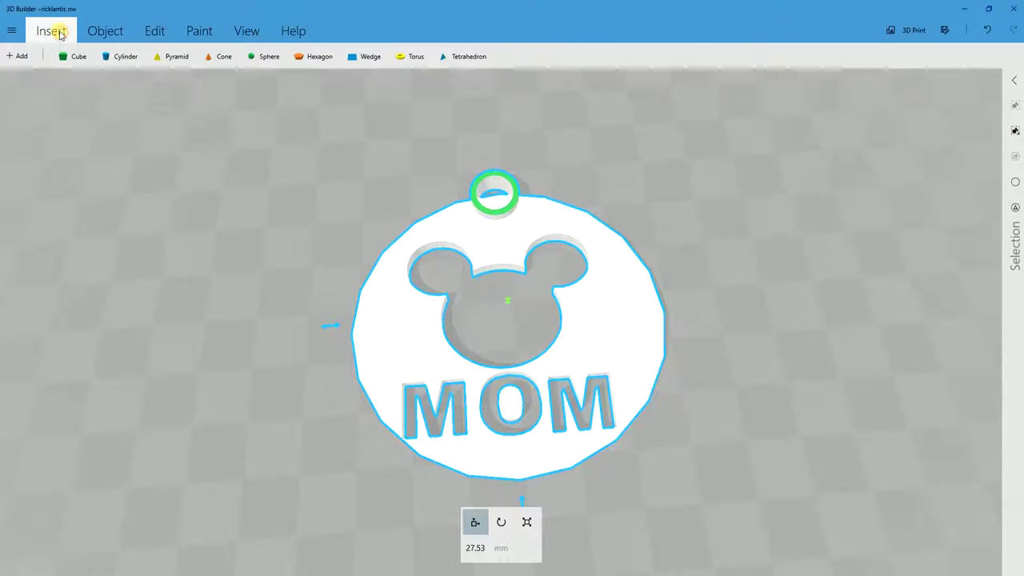
left_click(119, 57)
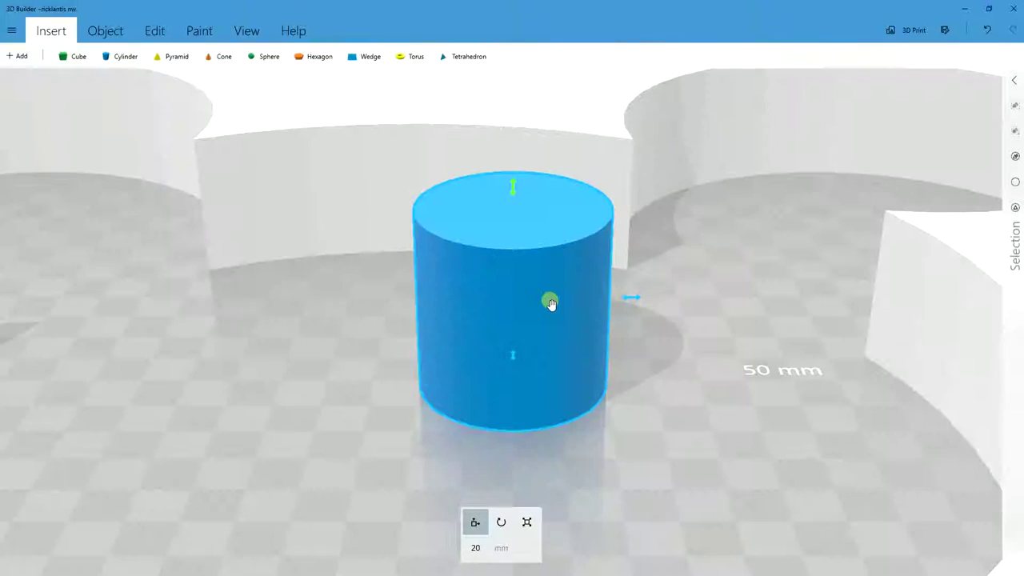
left_click(527, 522)
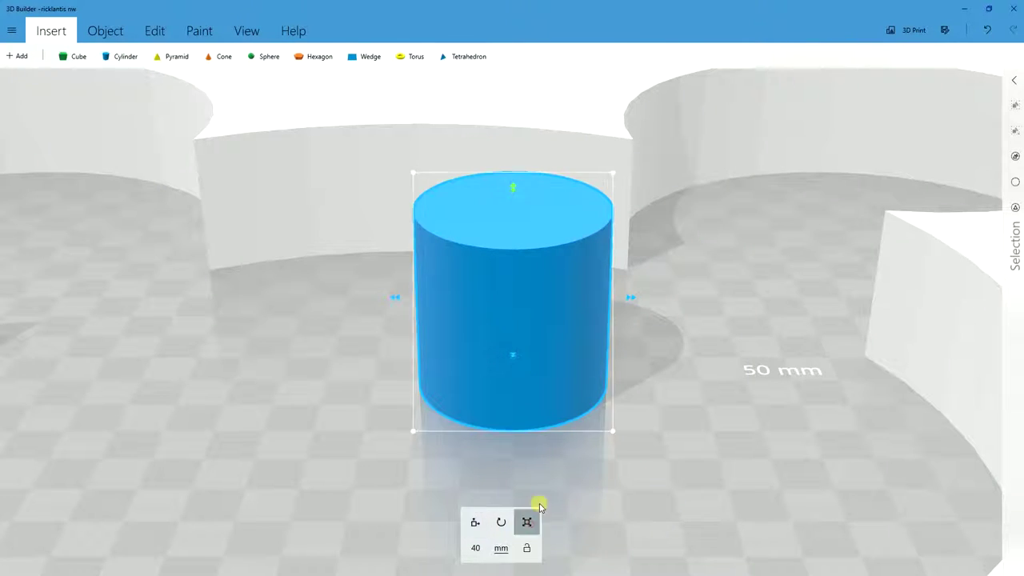
left_click_drag(608, 435, 681, 493)
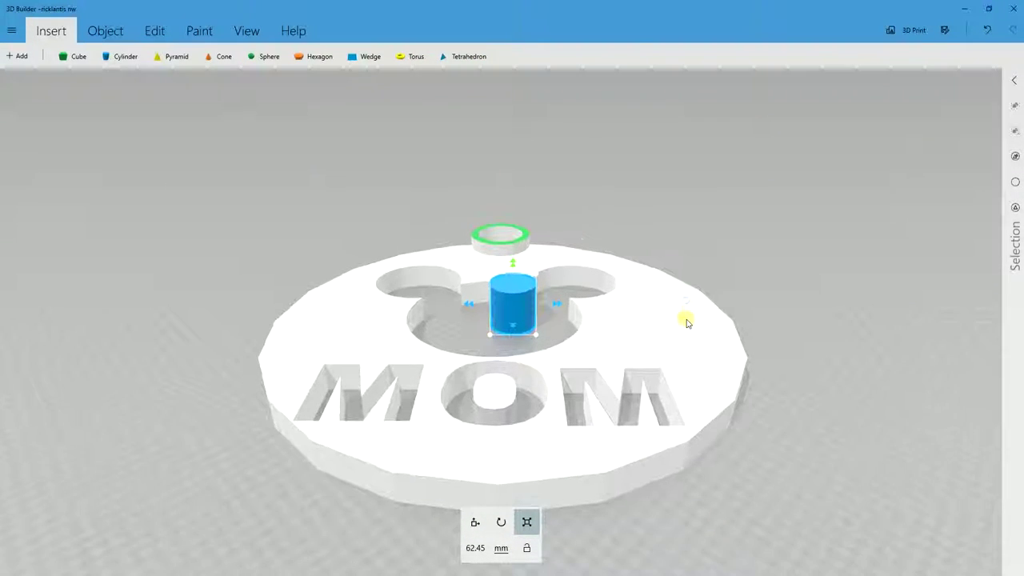
Centre the cylinder in the O of MOM, size it to fill the O, and sink it into the pendant.
left_click_drag(690, 332, 677, 464)
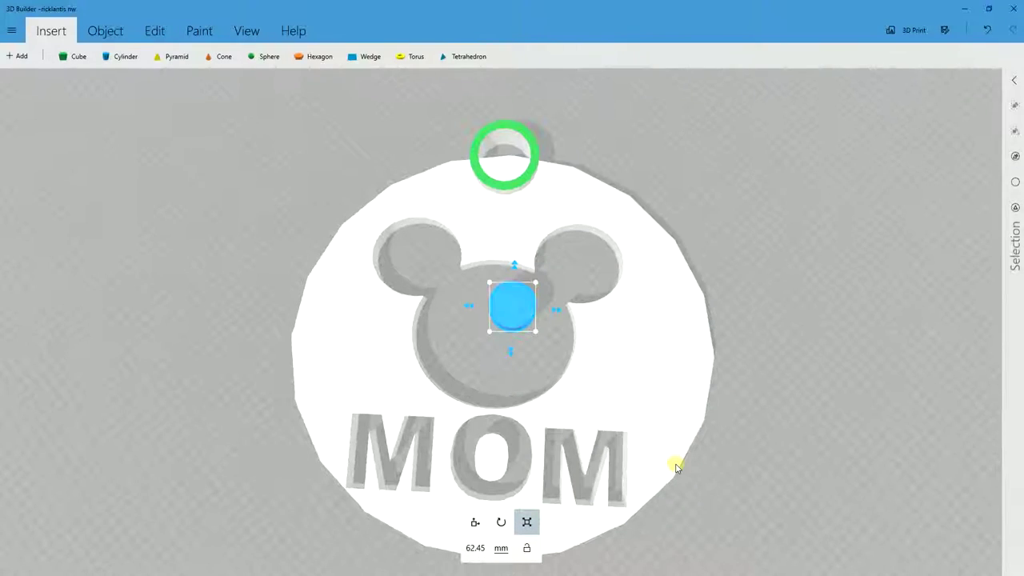
left_click_drag(507, 301, 500, 454)
left_click_drag(725, 389, 556, 484)
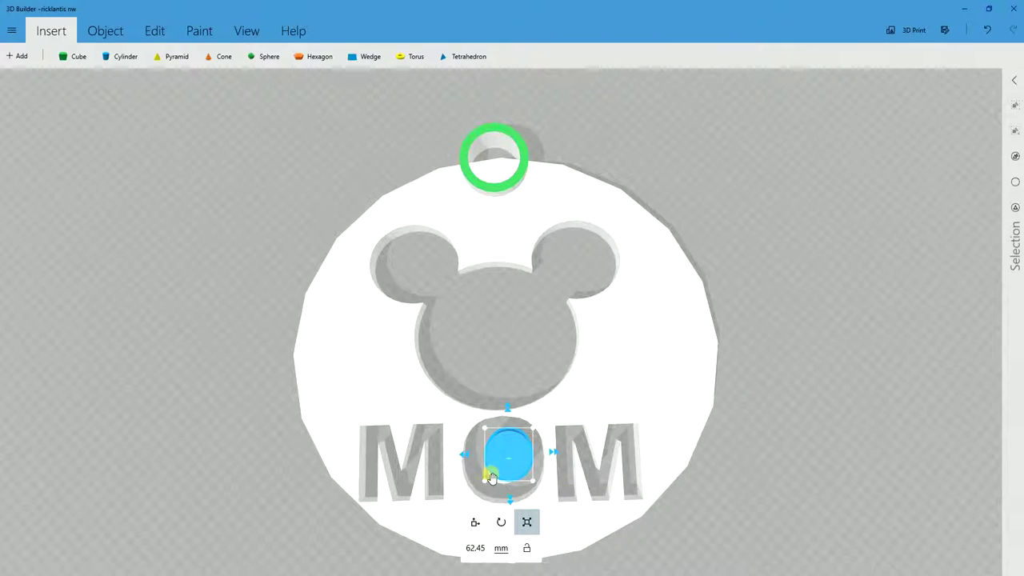
left_click_drag(483, 483, 472, 487)
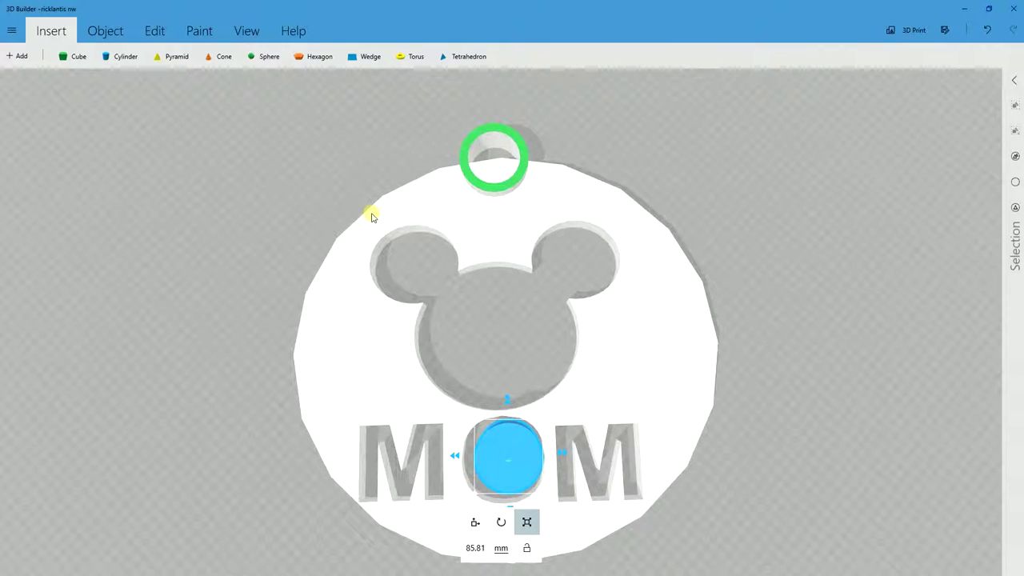
left_click_drag(724, 460, 720, 315)
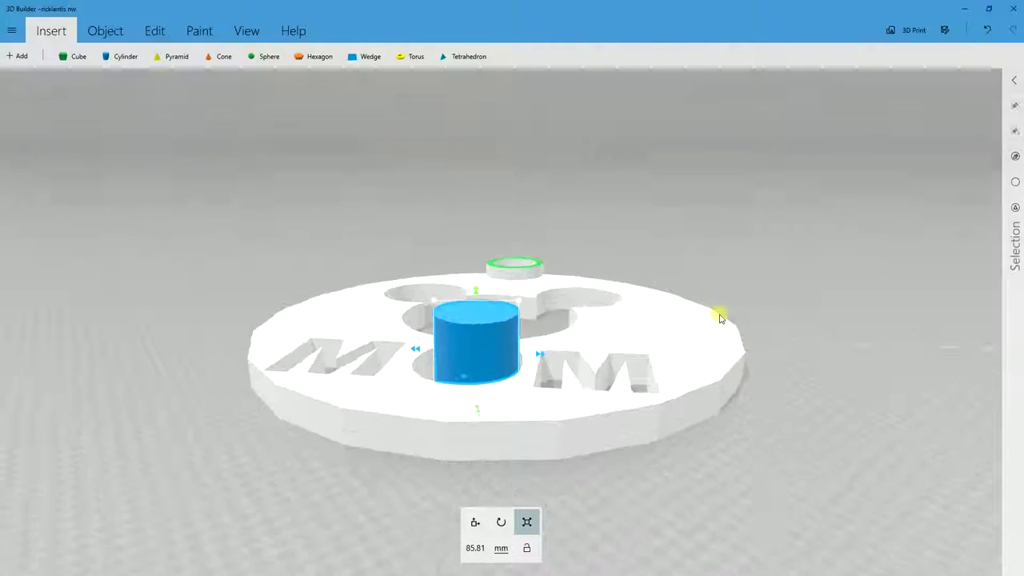
left_click(475, 520)
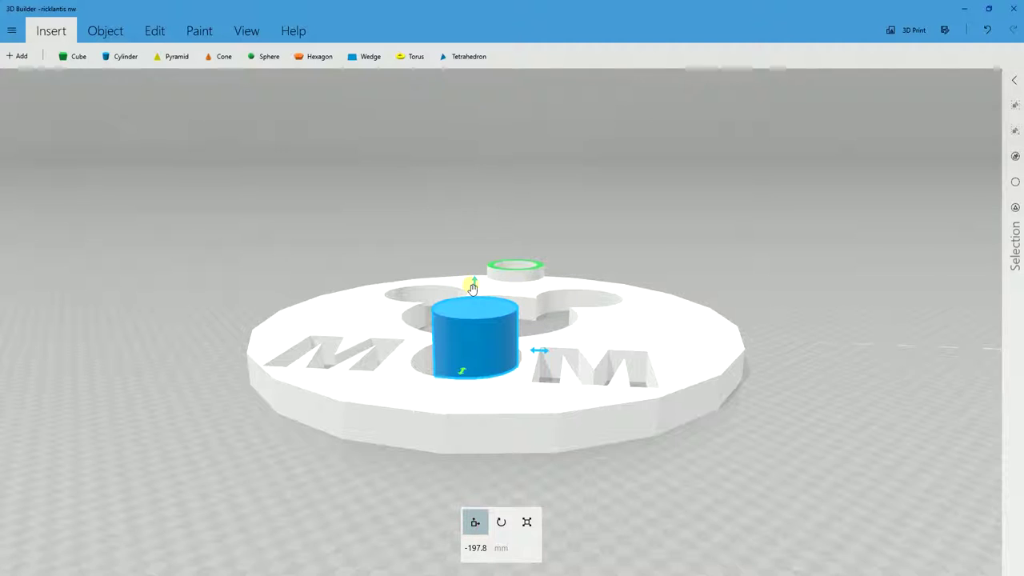
left_click_drag(473, 288, 469, 309)
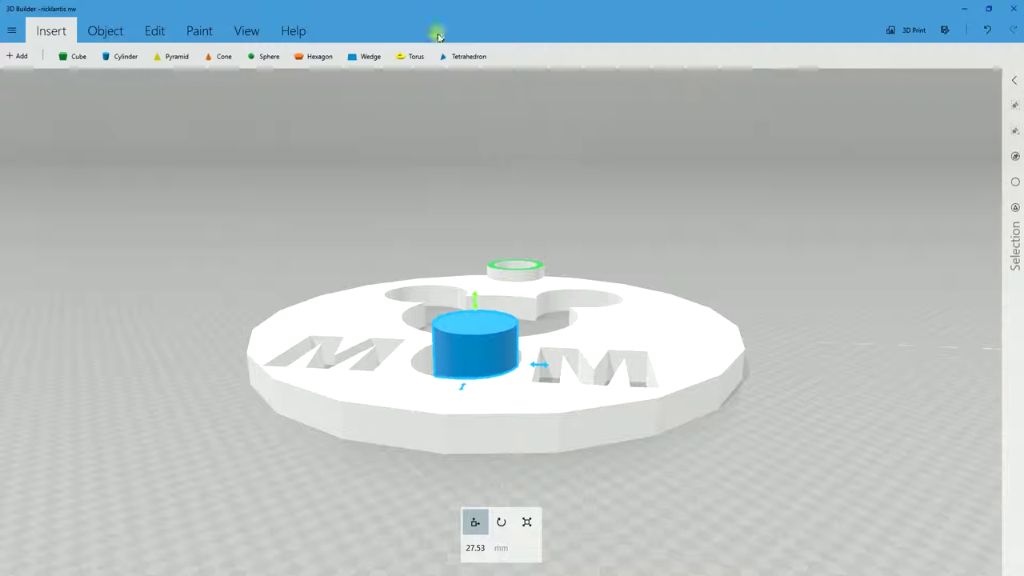
left_click(152, 29)
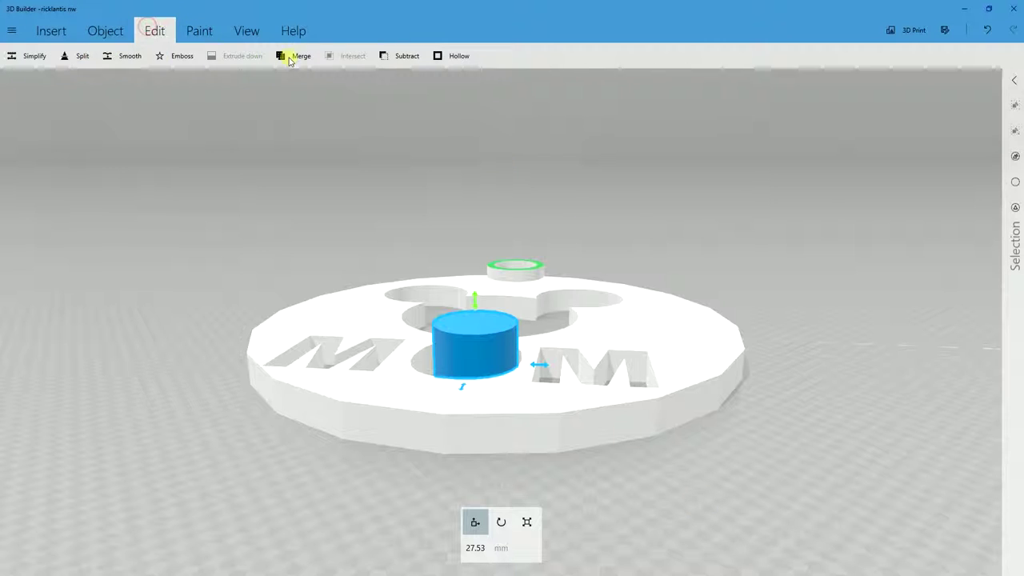
Subtract the blue cylinder so the O's centre becomes an open round hole, viewed from above.
left_click(407, 56)
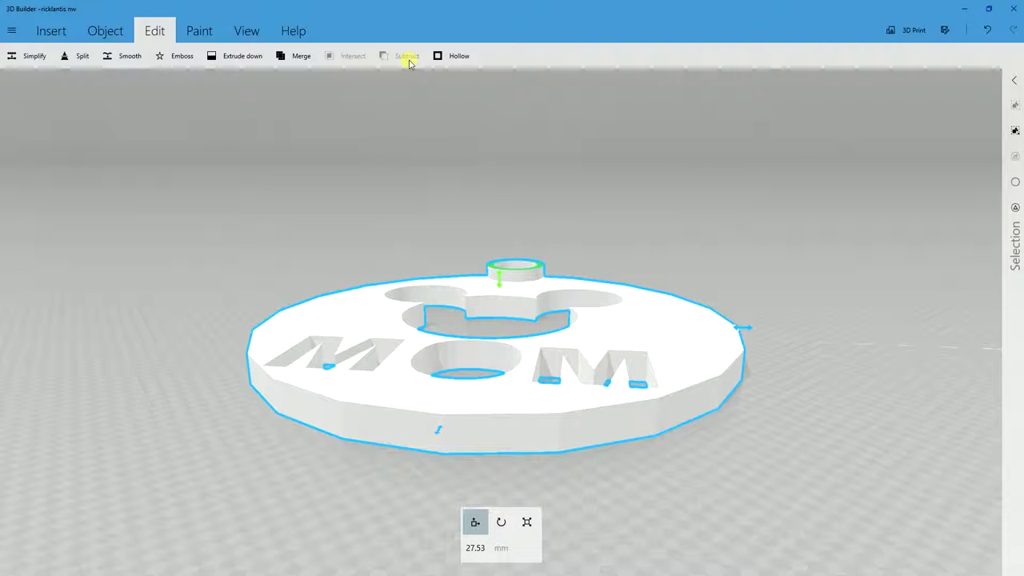
left_click_drag(767, 164, 745, 349)
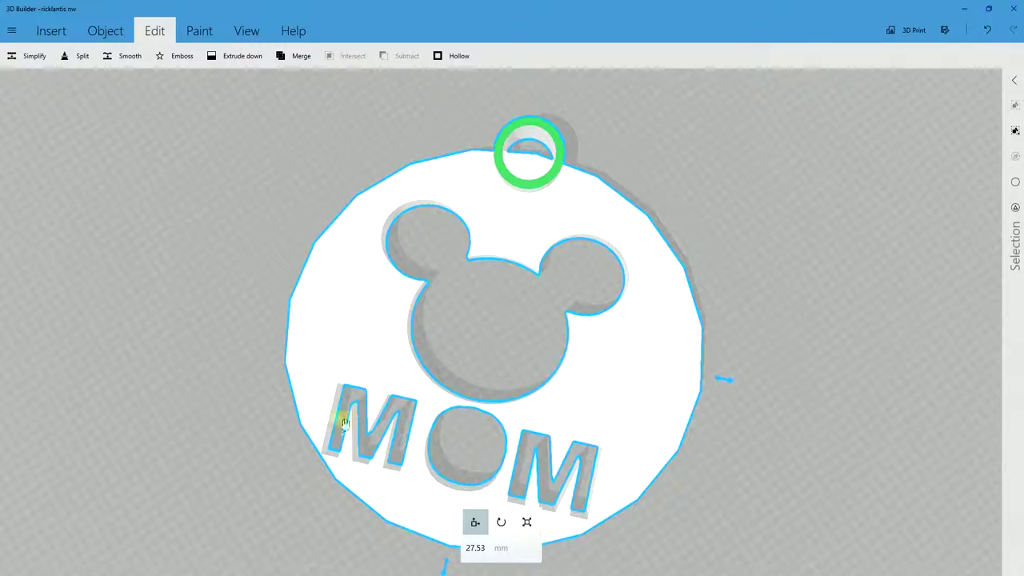
left_click_drag(169, 413, 228, 391)
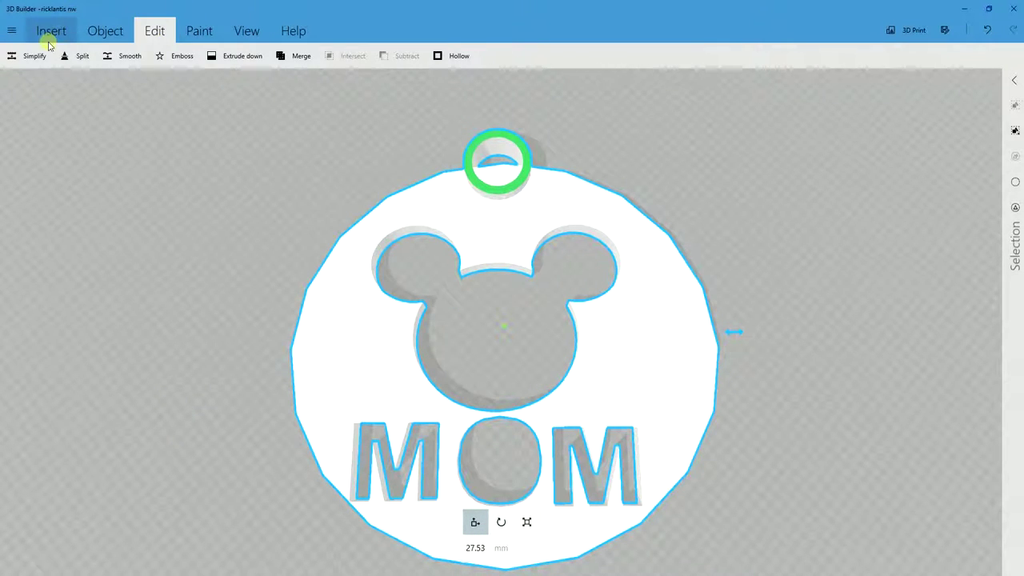
Save the keychain as 'ricklantis fixed.stl' in STL format, accepting the information-loss warning and dismissing the error.
left_click(14, 33)
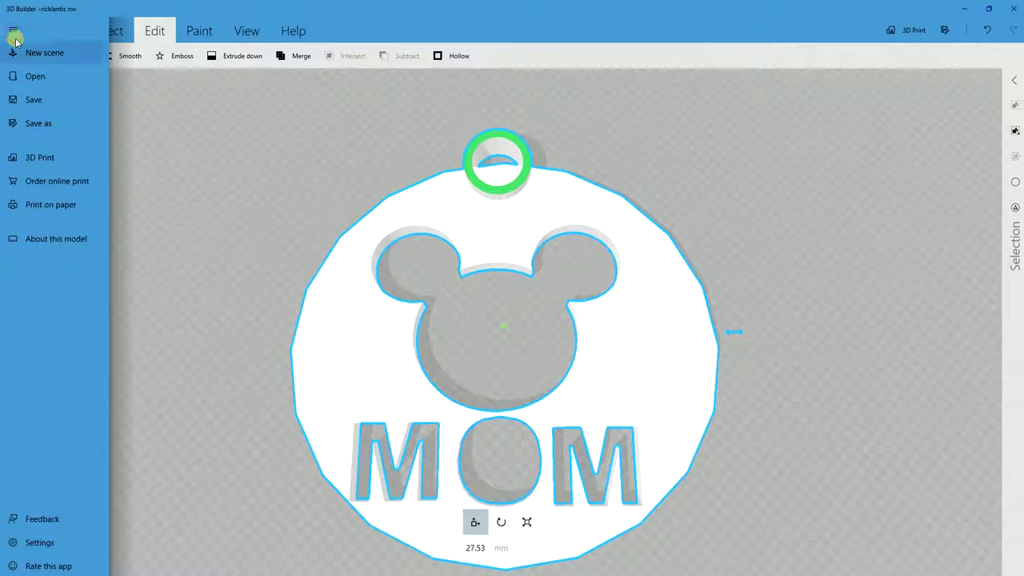
left_click(79, 128)
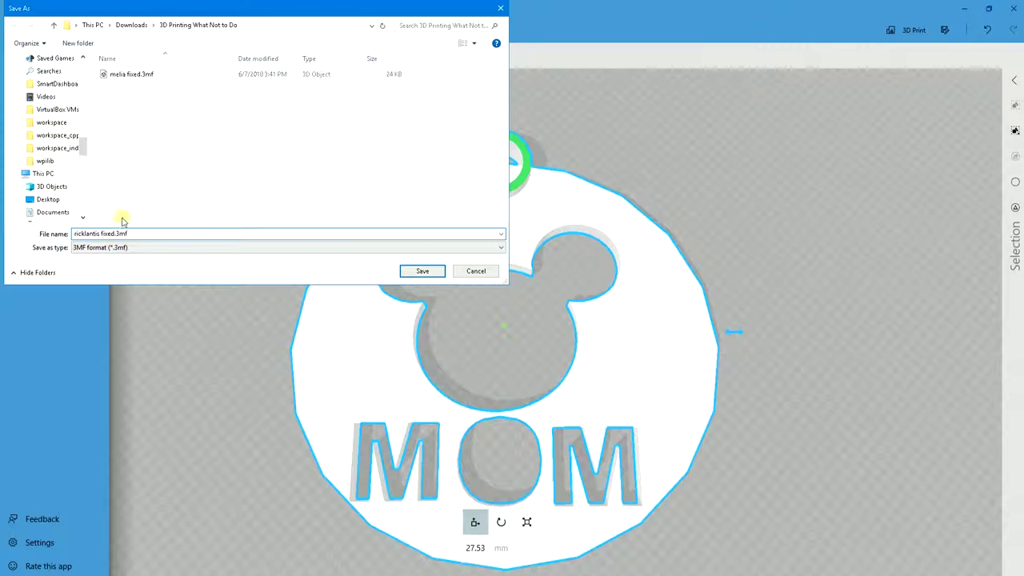
left_click(165, 247)
left_click(183, 265)
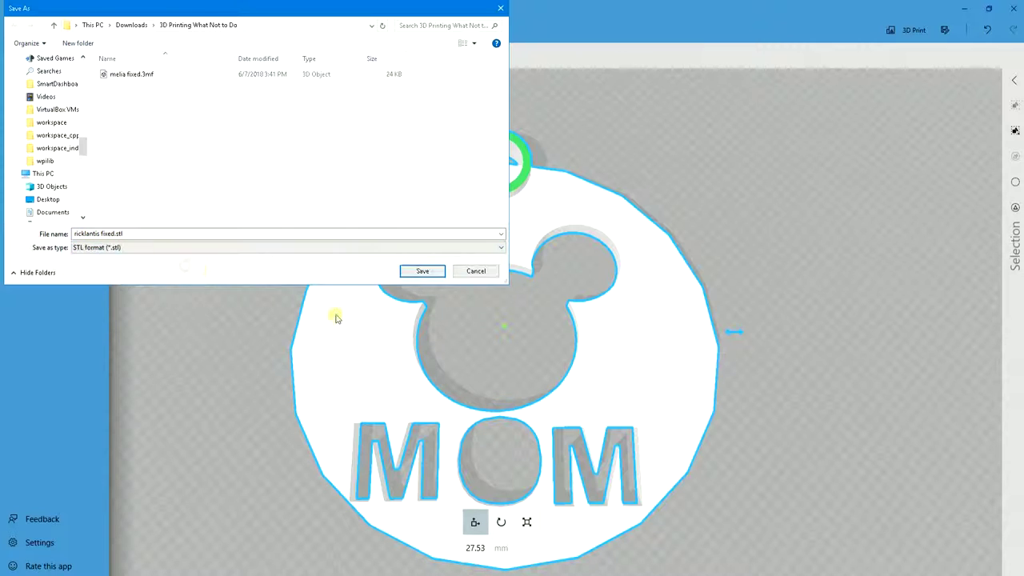
left_click(428, 270)
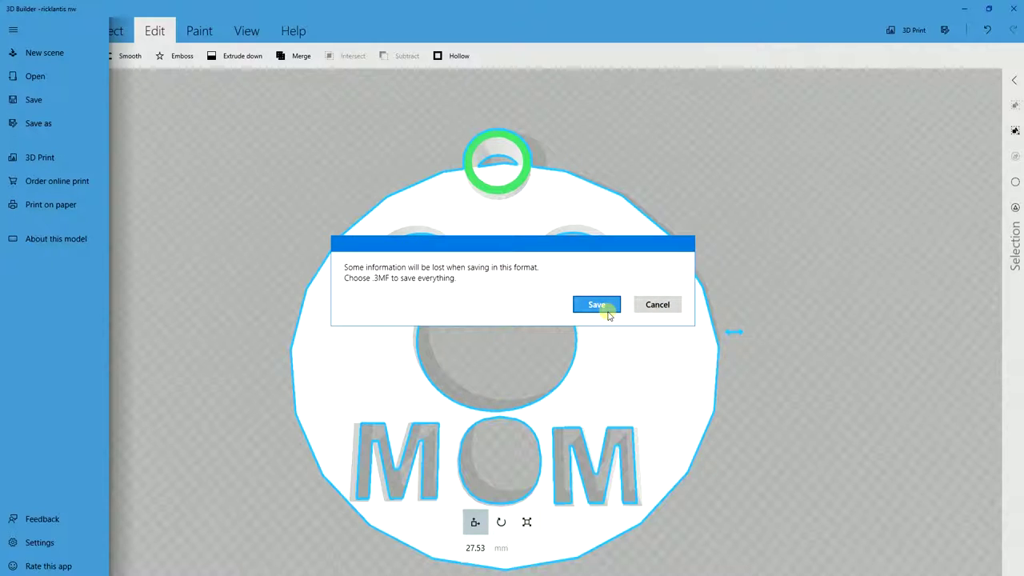
left_click(597, 305)
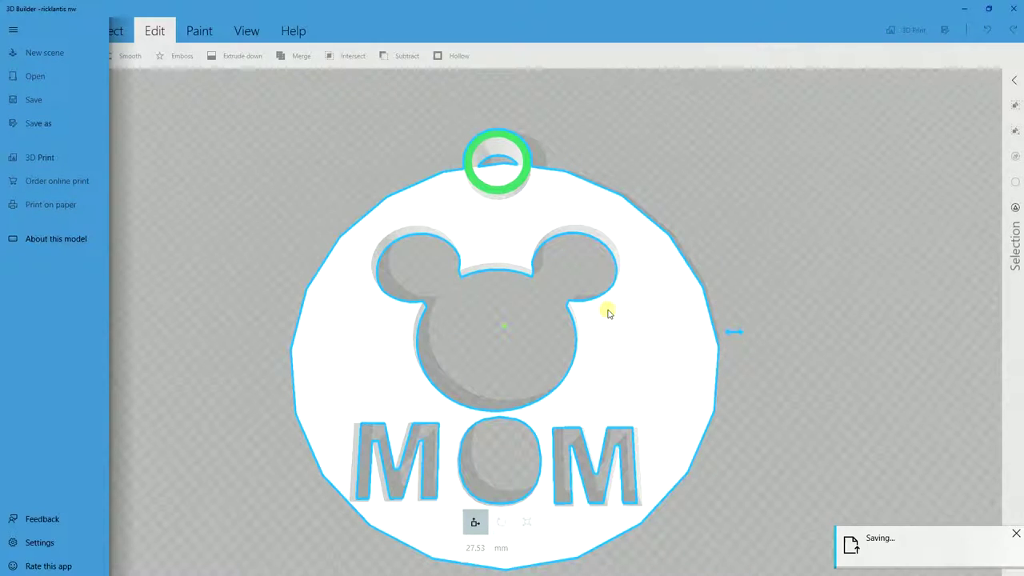
left_click(658, 305)
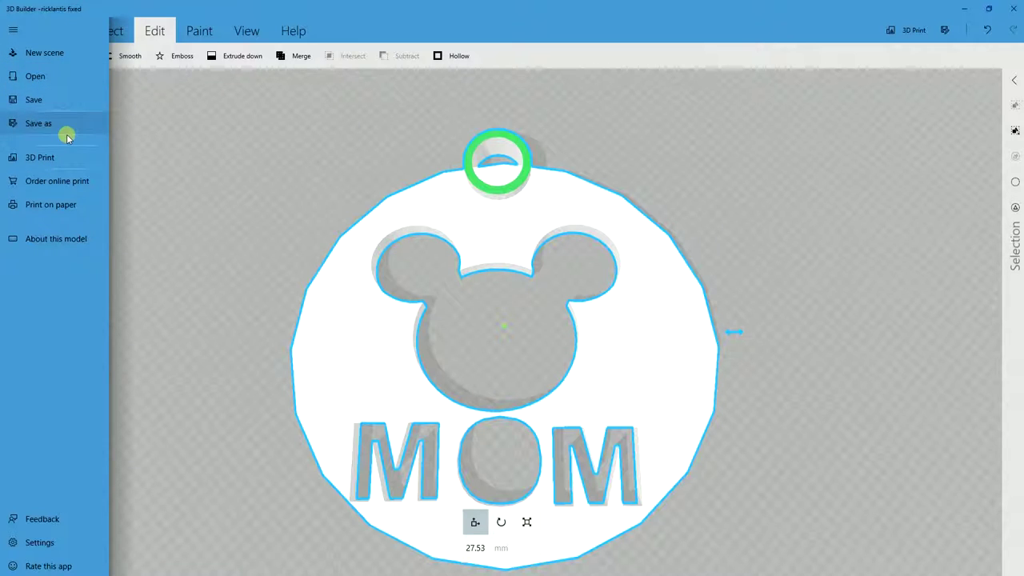
left_click(80, 126)
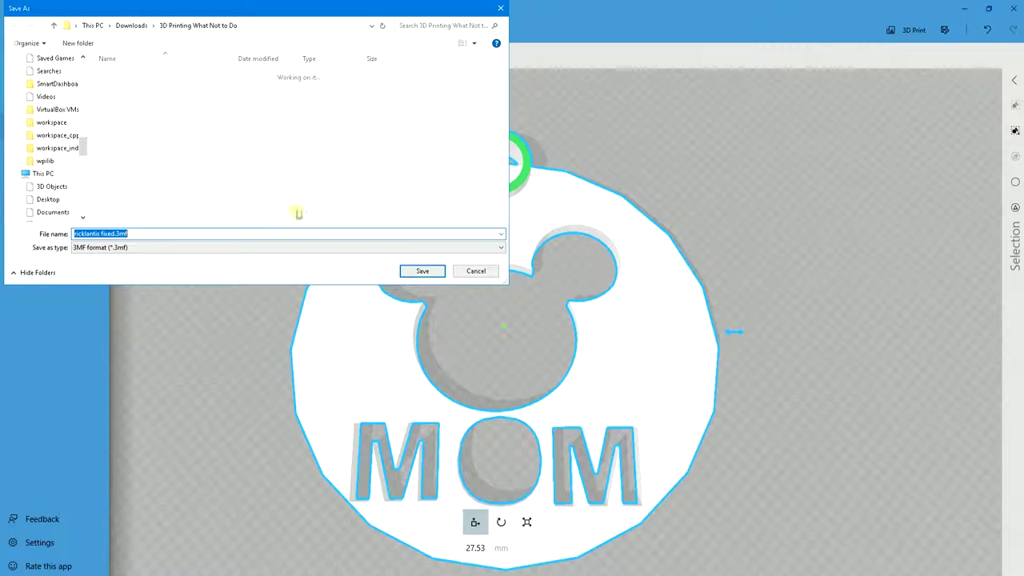
left_click(398, 249)
left_click(384, 265)
left_click(411, 272)
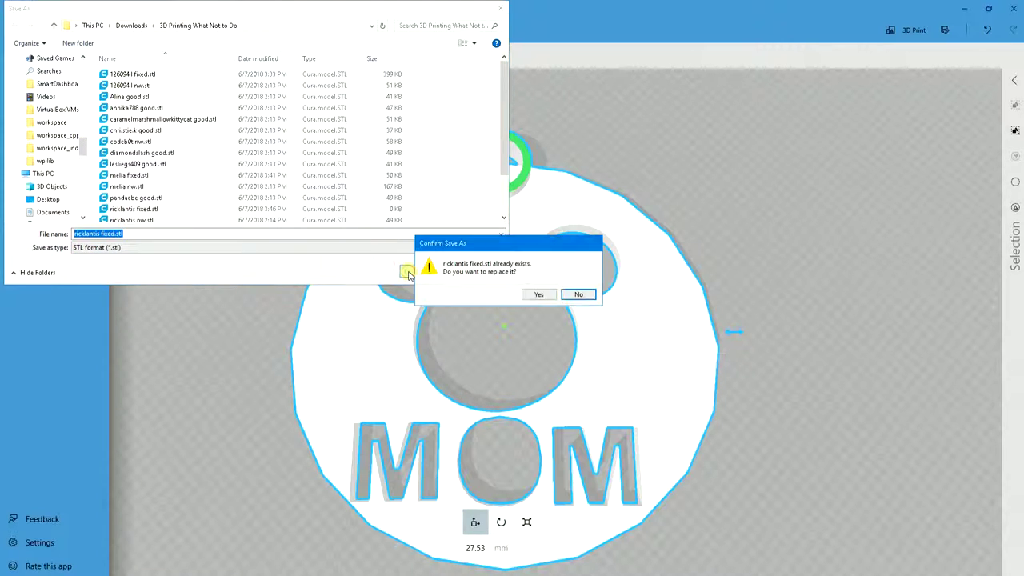
left_click(534, 293)
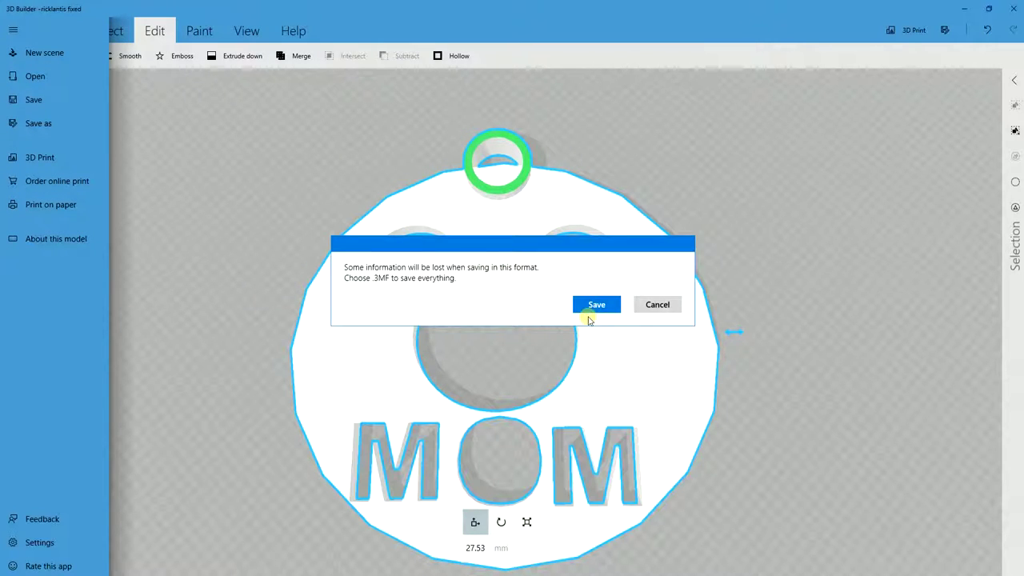
left_click(597, 306)
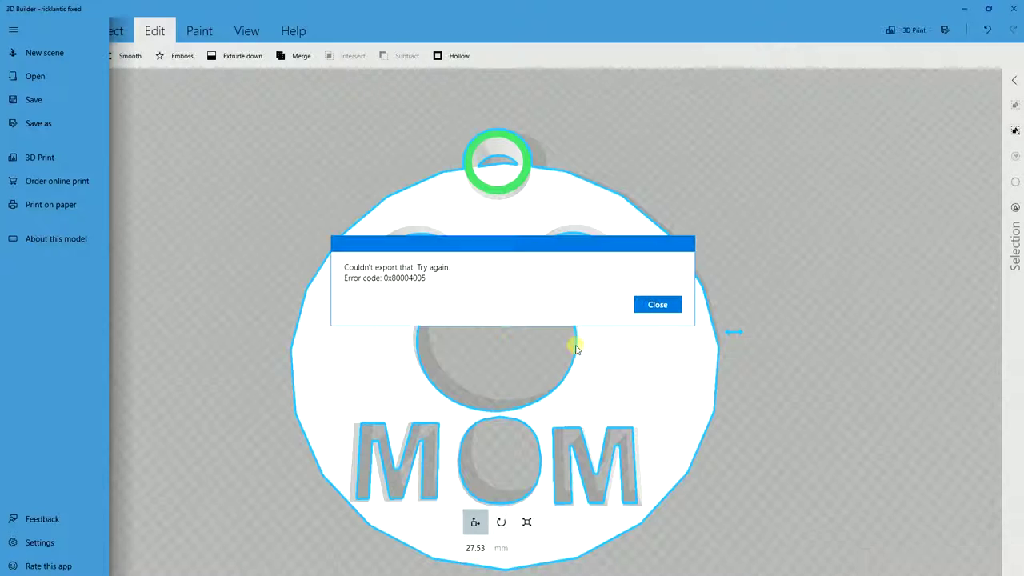
left_click(658, 304)
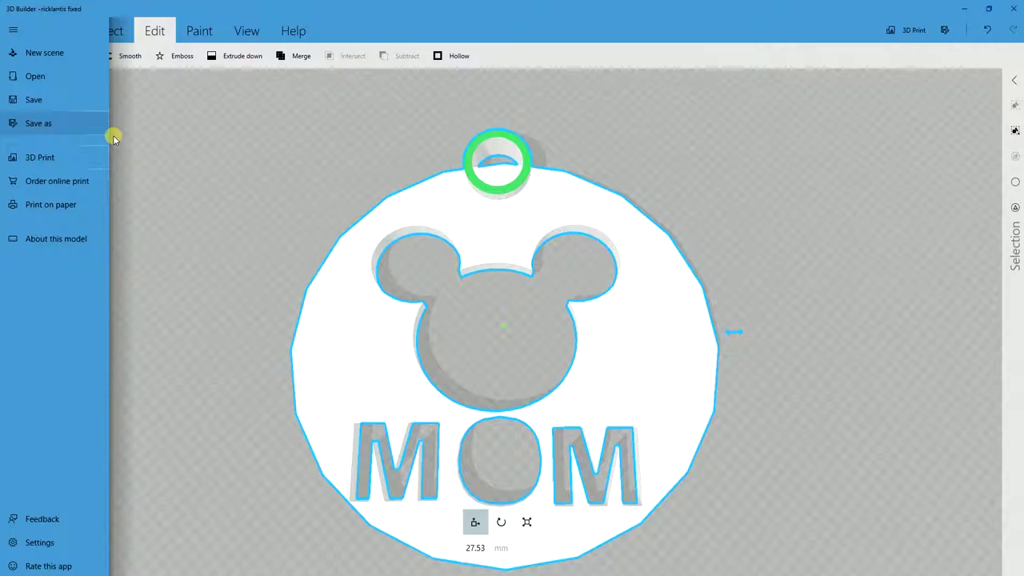
left_click(59, 125)
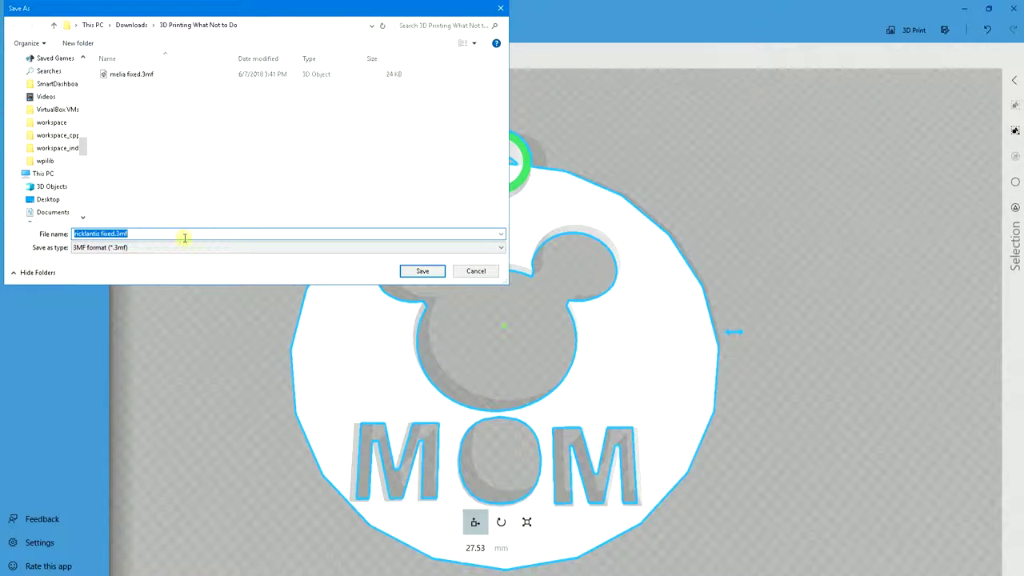
left_click(424, 273)
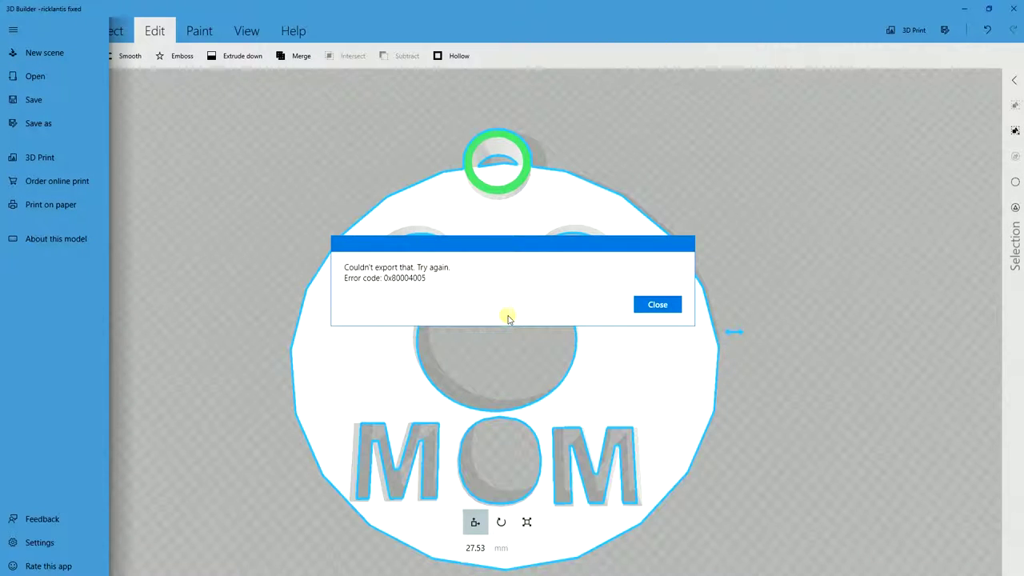
left_click(657, 305)
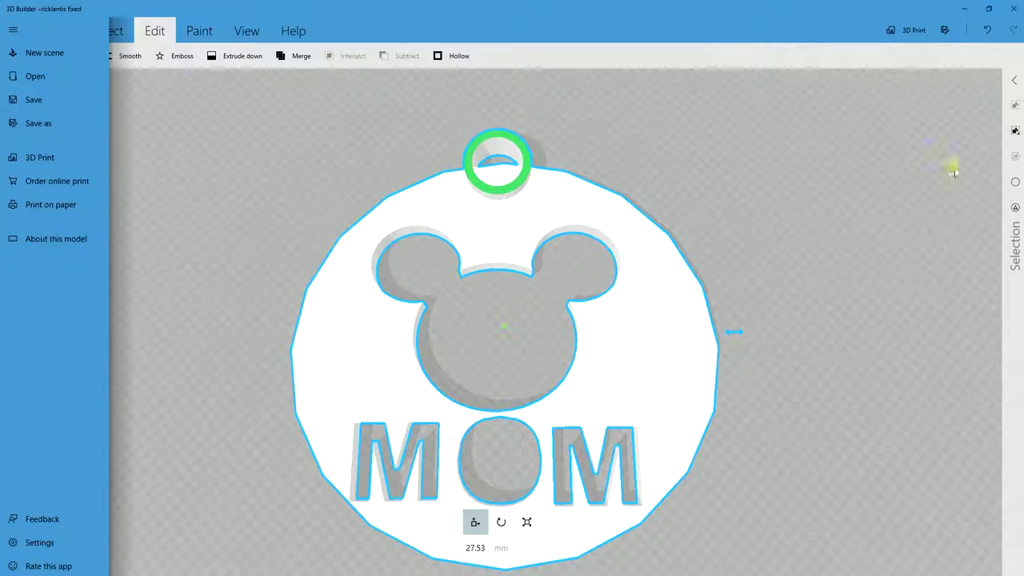
Start a new Save as with the file type set to STL.
key("Escape")
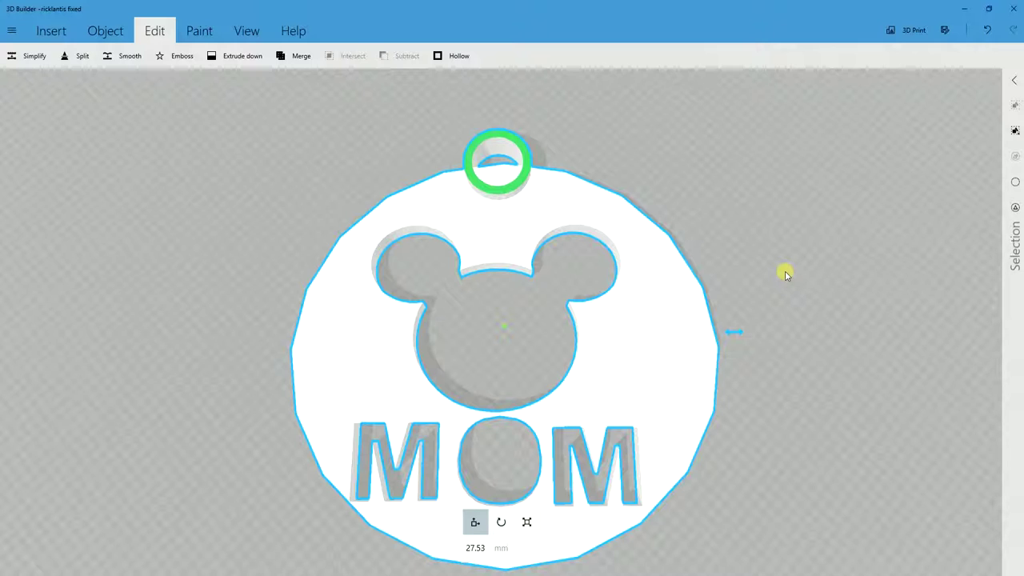
left_click(12, 30)
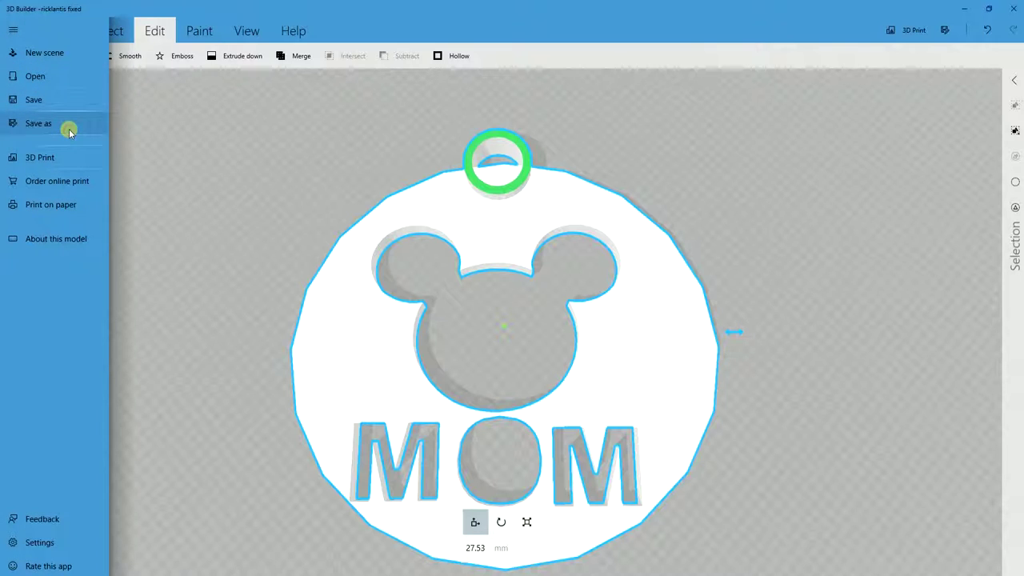
left_click(42, 102)
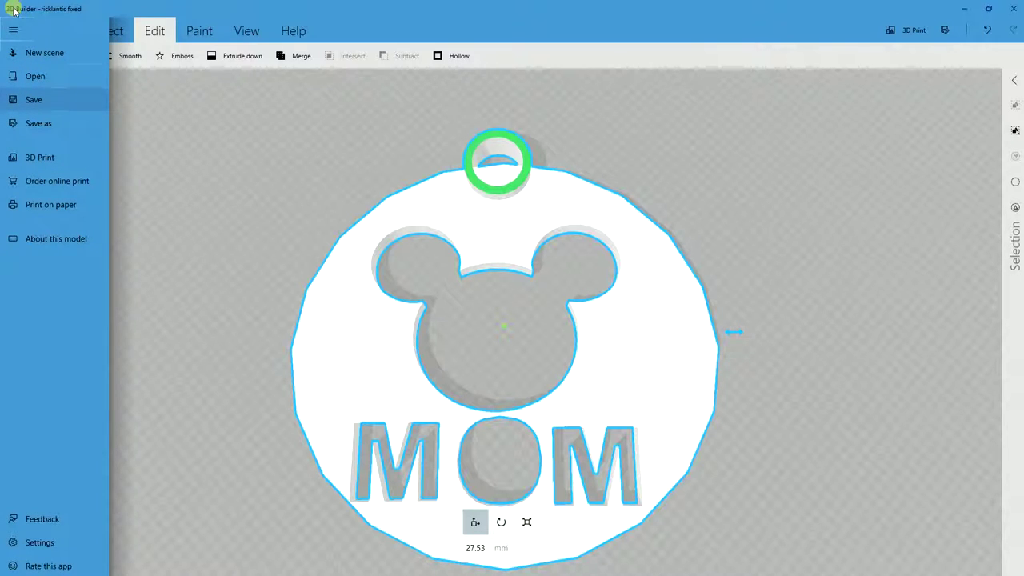
left_click(58, 124)
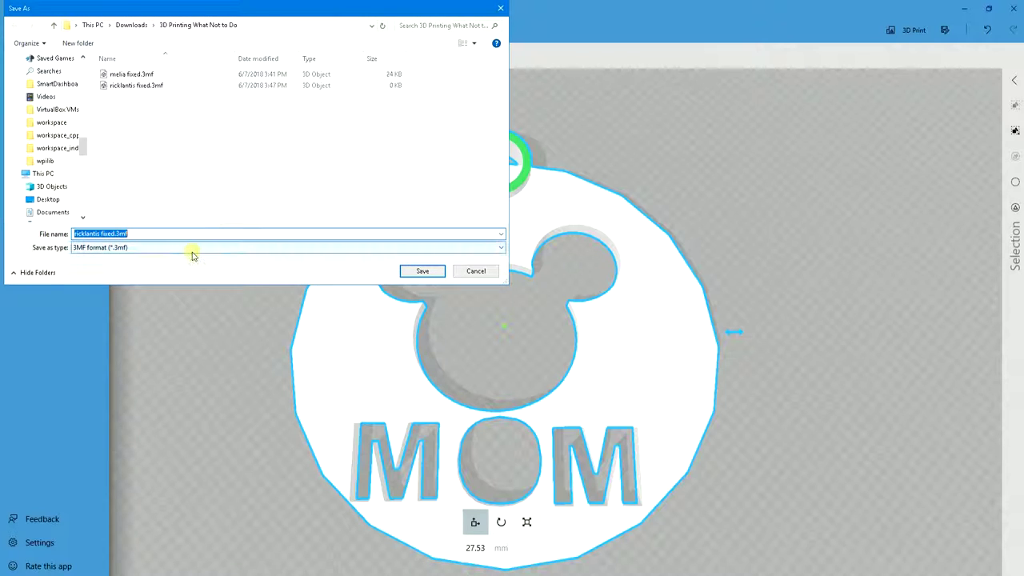
left_click(193, 255)
left_click(176, 273)
left_click(172, 248)
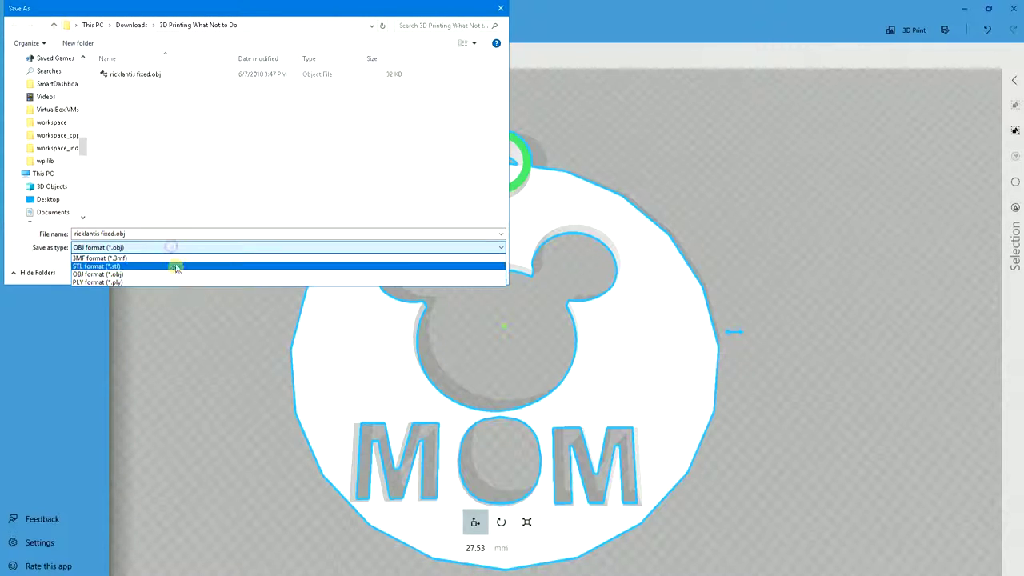
left_click(177, 268)
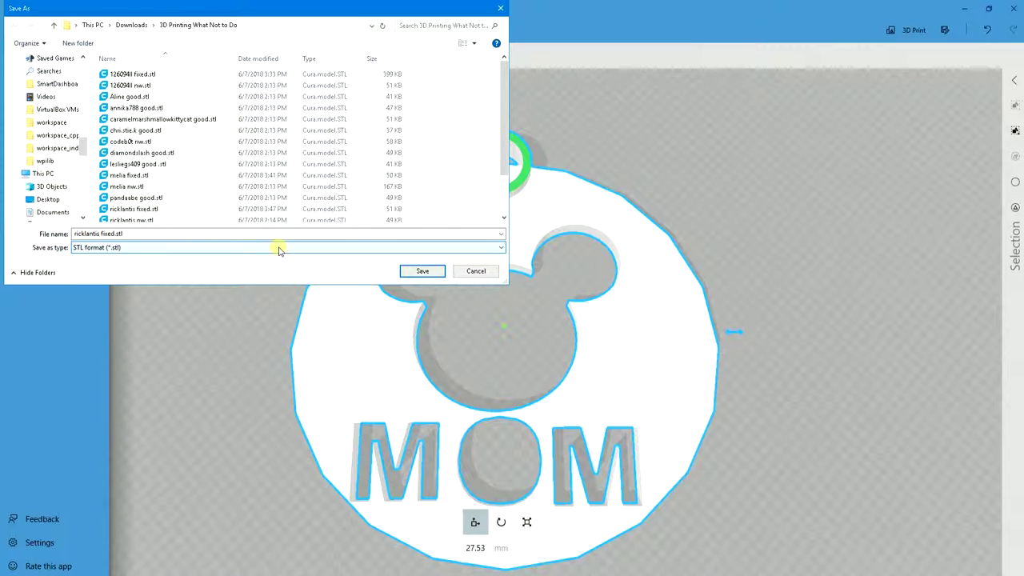
Save as 'ricklantis fixed.stl', replacing the existing file and accepting the information-loss warning.
left_click(408, 271)
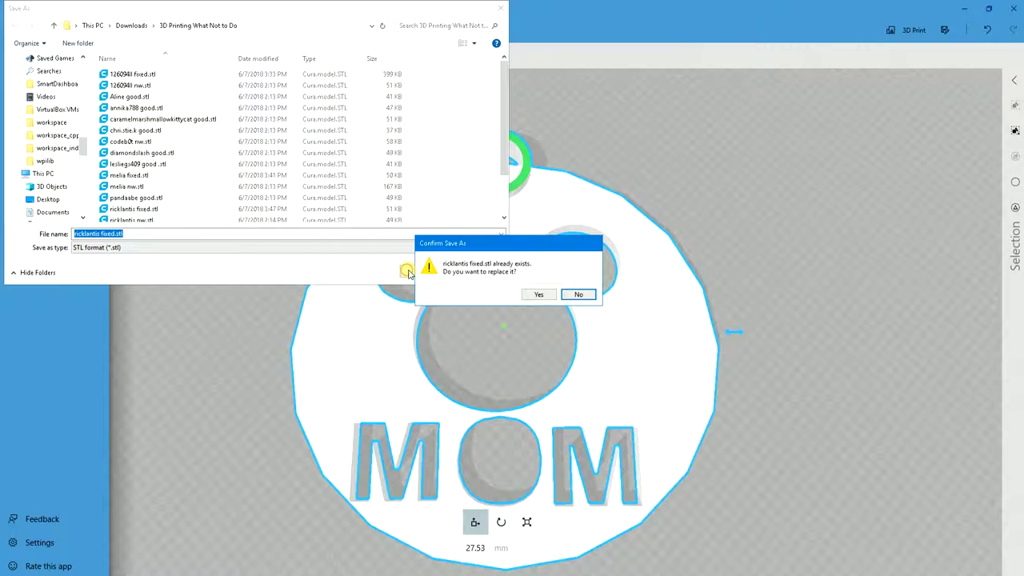
left_click(539, 296)
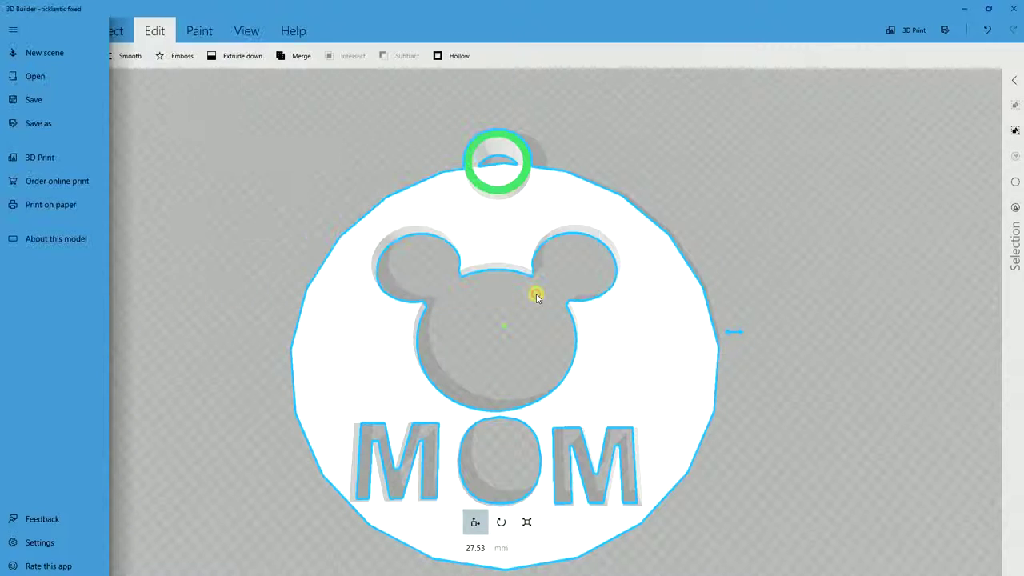
left_click(597, 313)
left_click(227, 216)
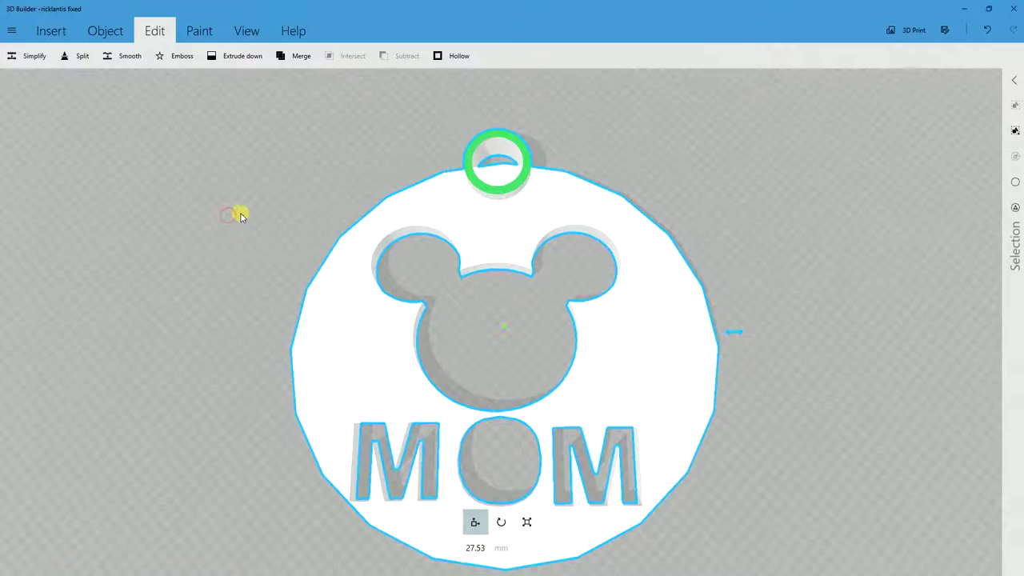